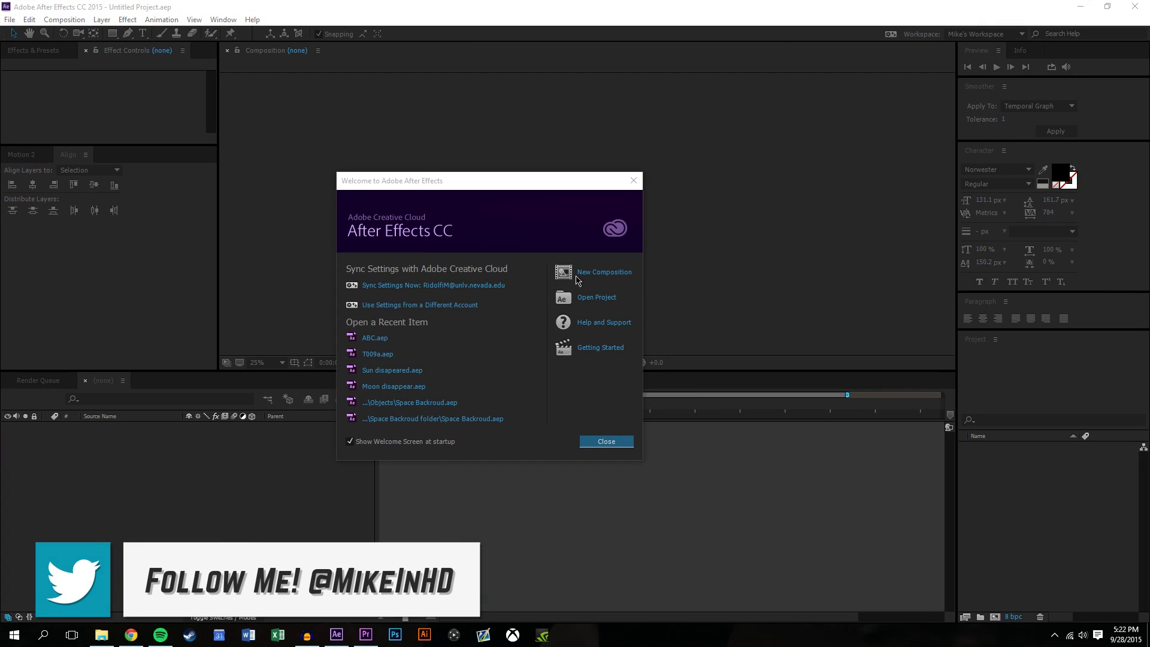
- Create a new composition named "Tutorial 010" with a 10-second duration and a frame rate of 59.94 fps
left_click(586, 273)
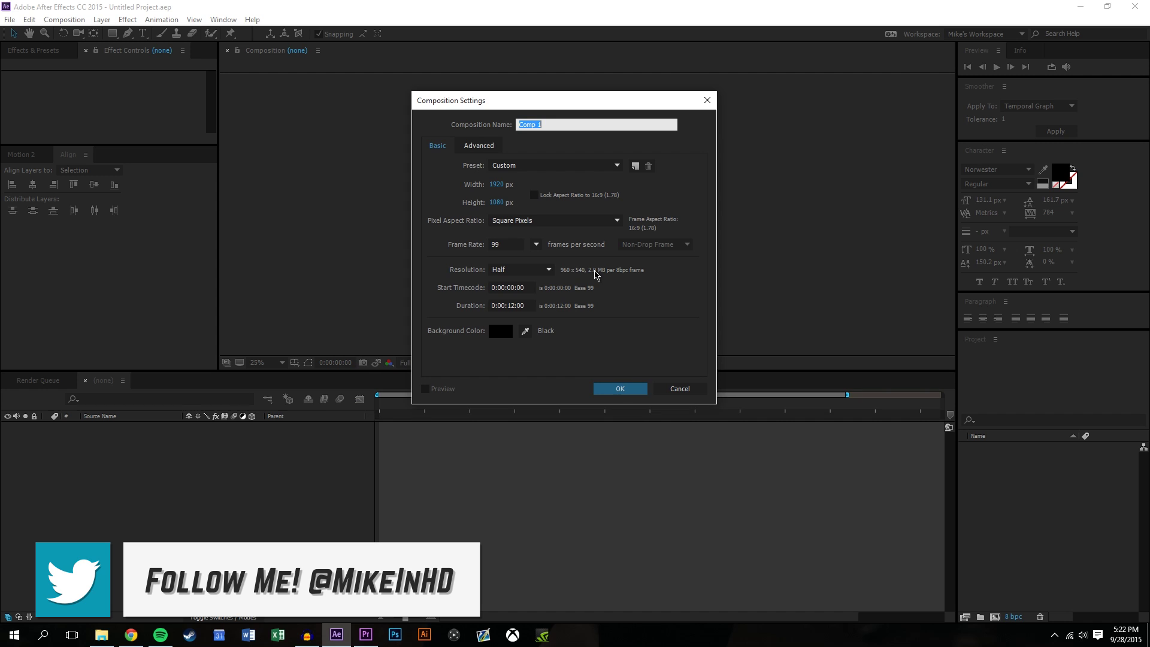
type("Tutorial ")
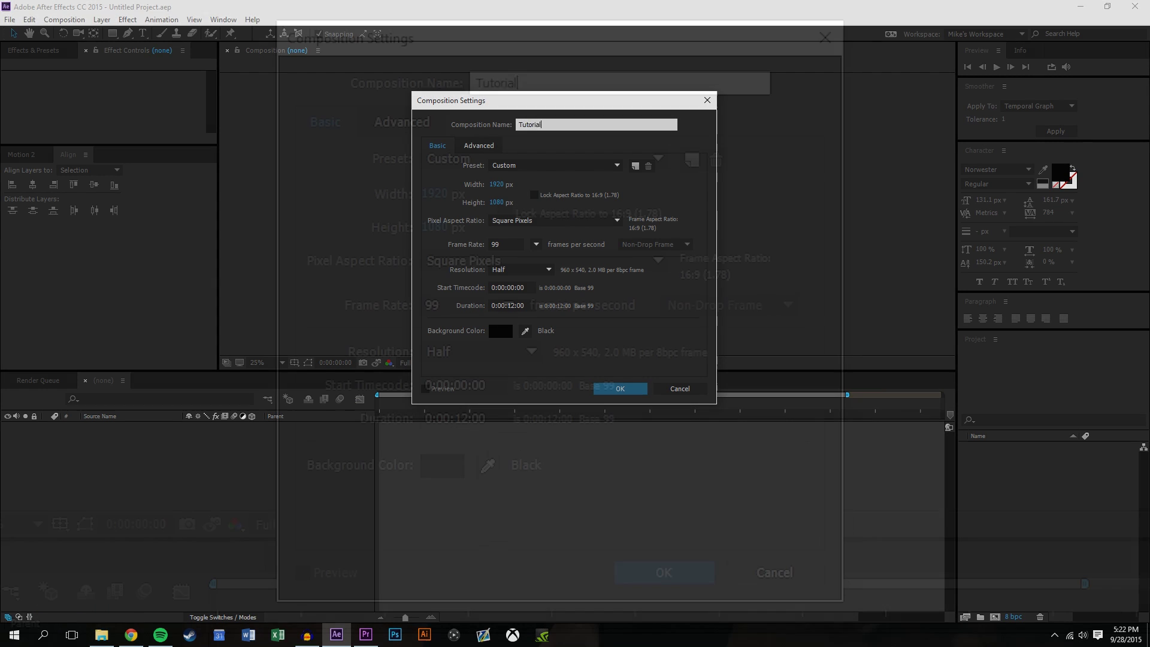
type("010")
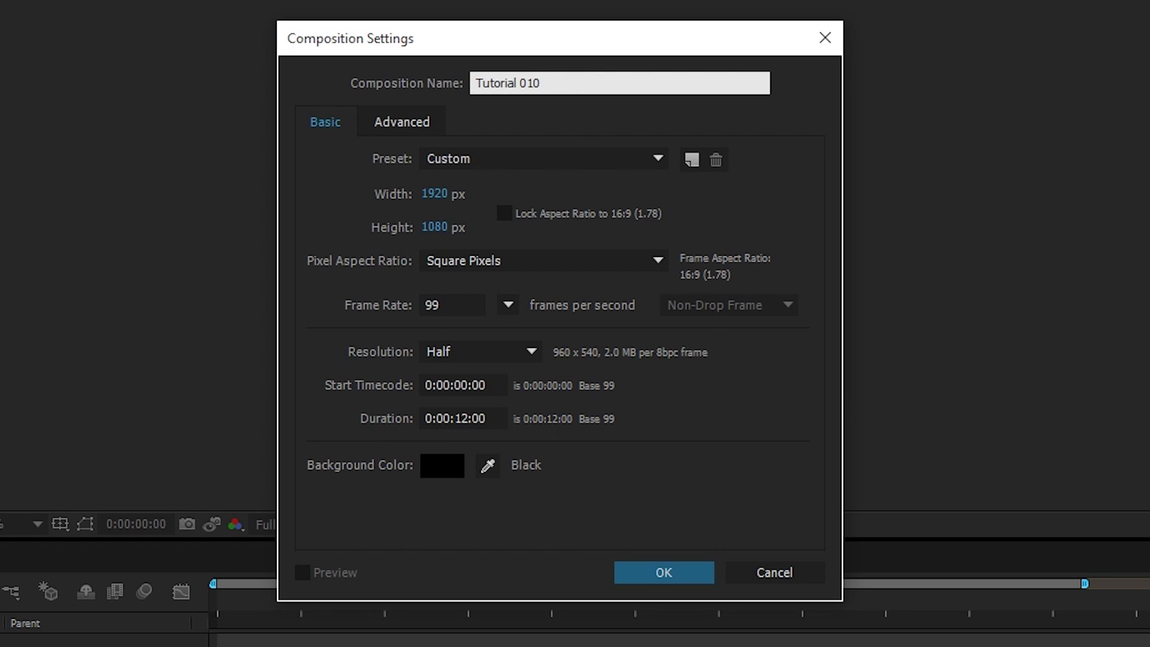
left_click(464, 419)
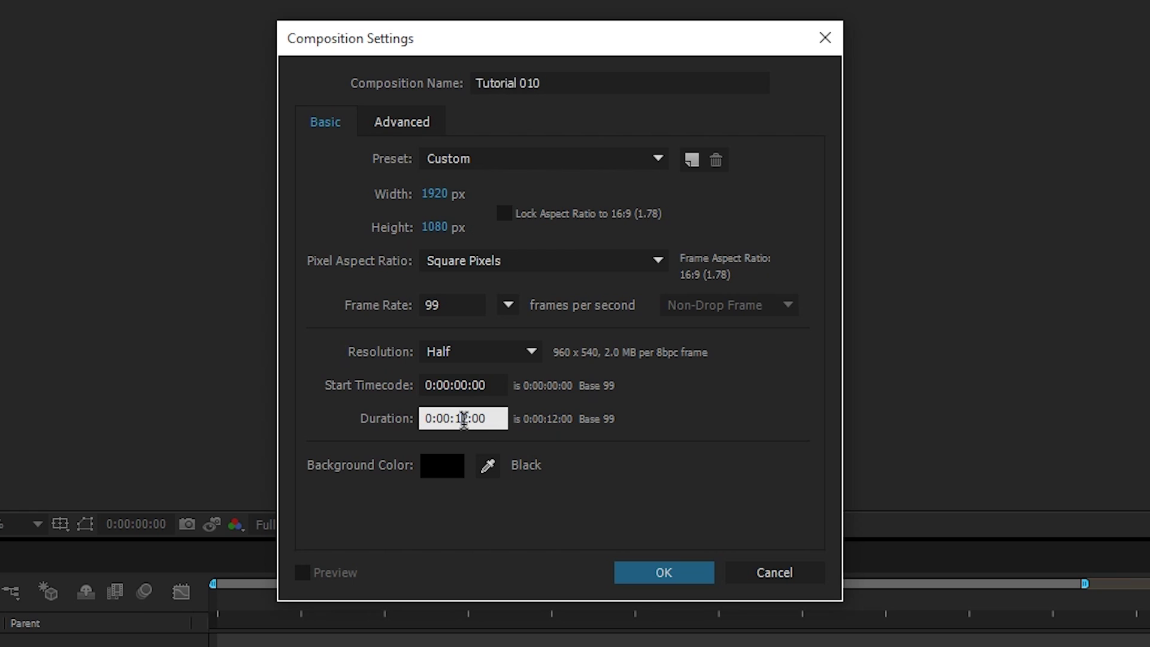
left_click_drag(470, 419, 452, 418)
type("10")
left_click(508, 305)
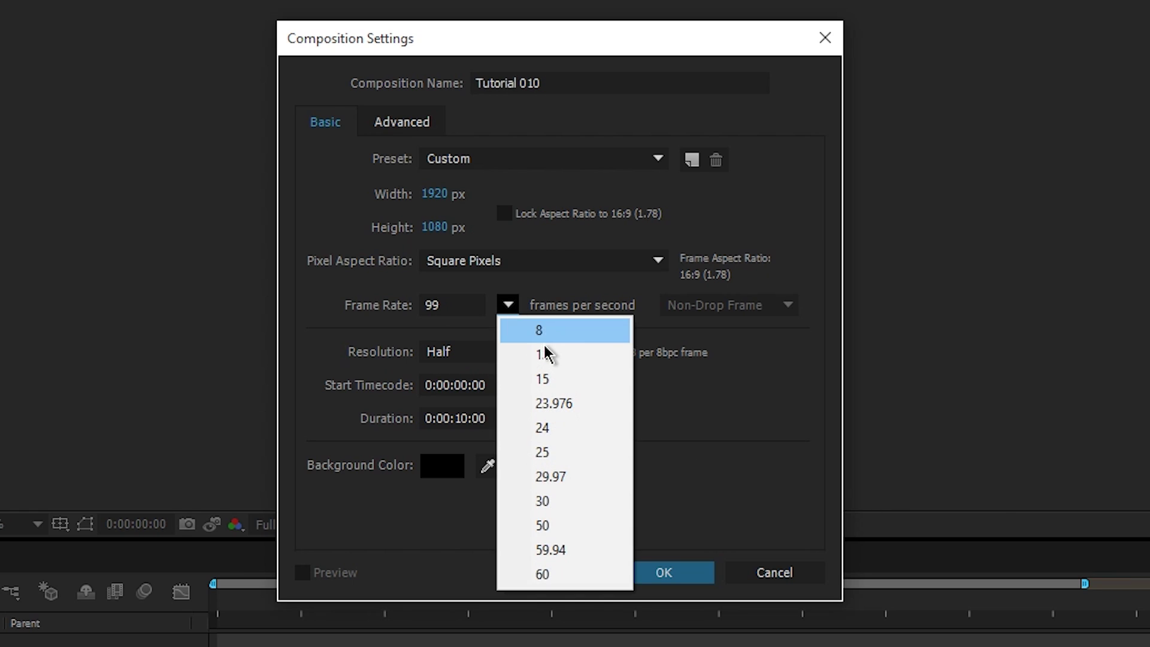
left_click(568, 550)
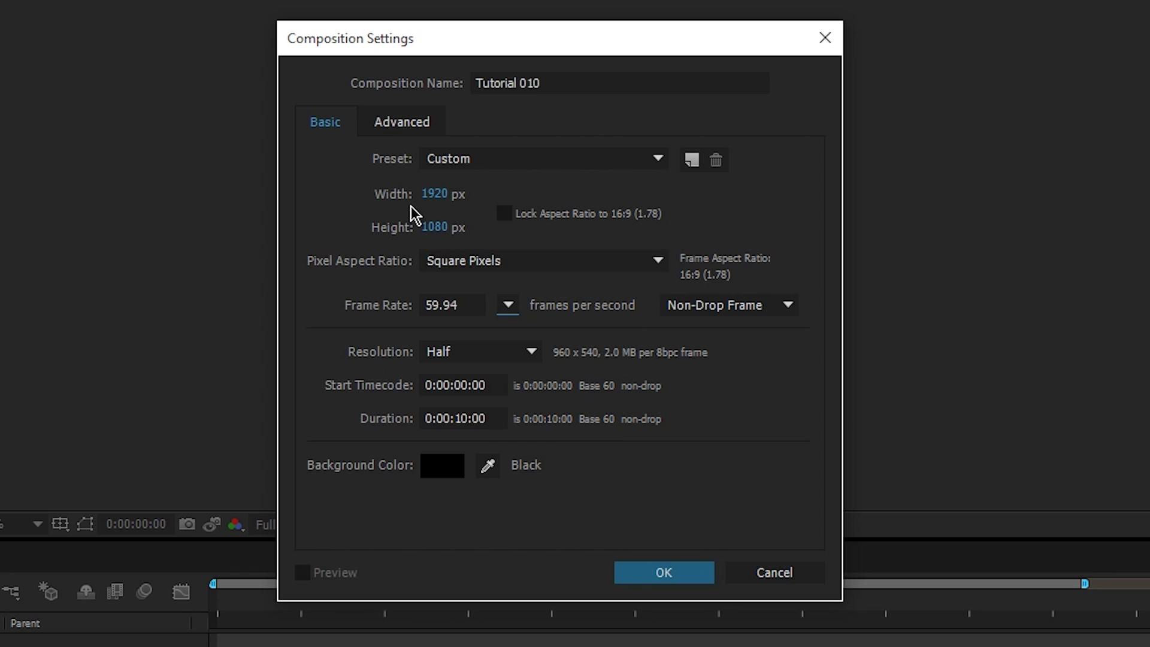
left_click(648, 573)
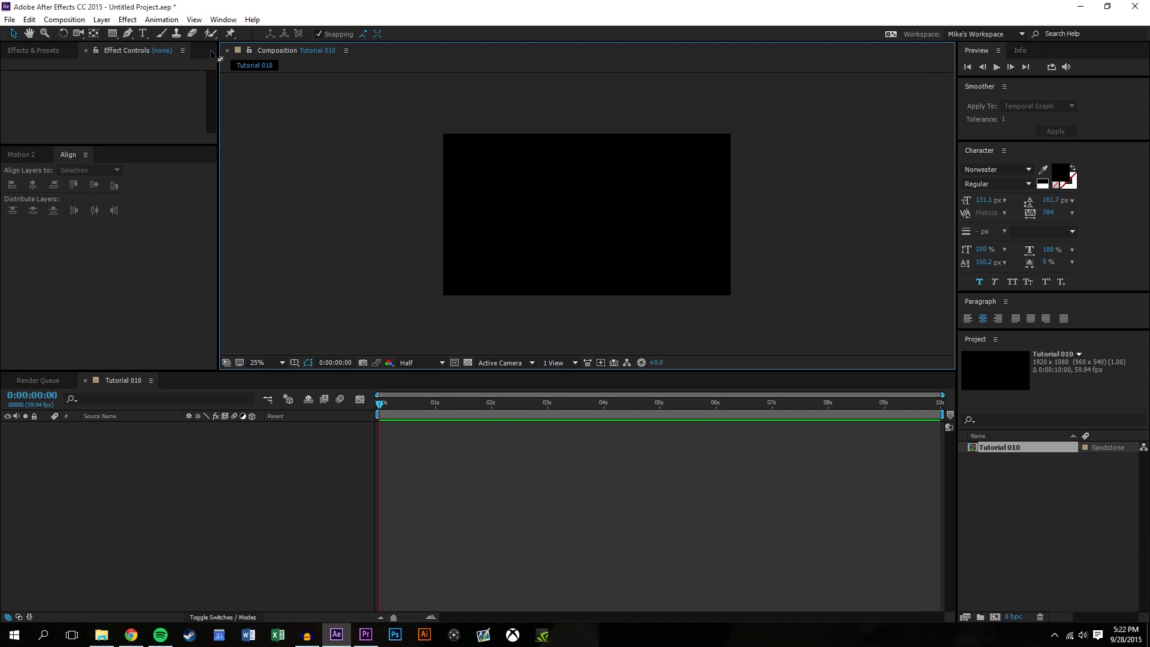
- Add a comp-sized solid layer as background in deep blue, colour 1767A4
left_click(106, 22)
mouse_move(108, 33)
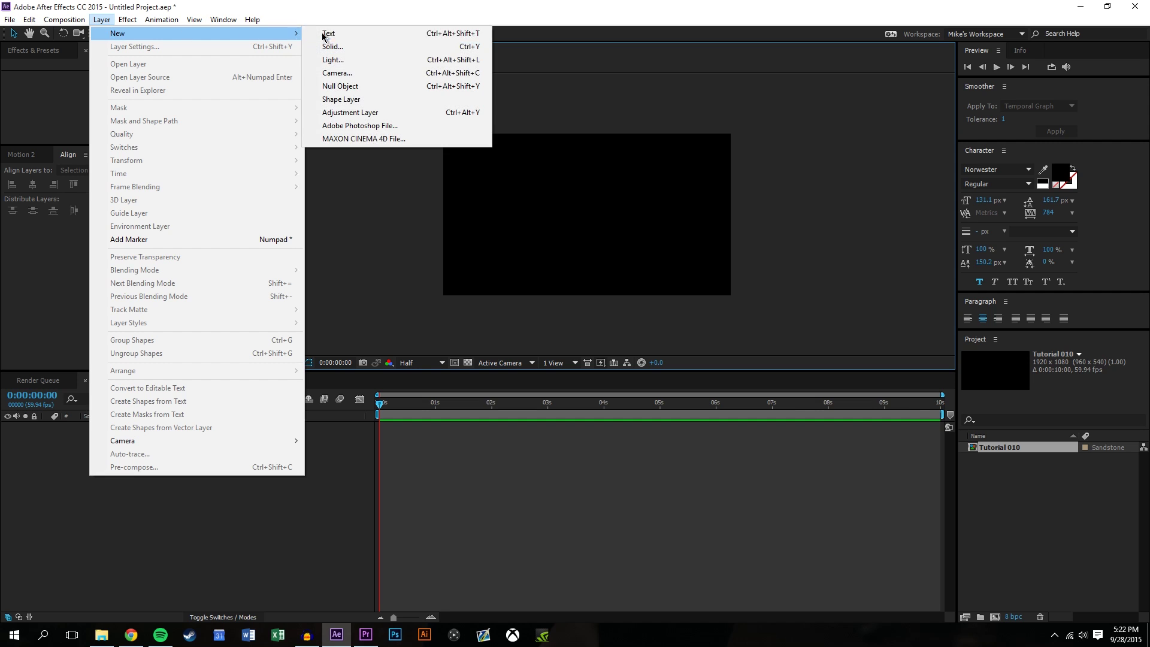
left_click(352, 46)
left_click(507, 485)
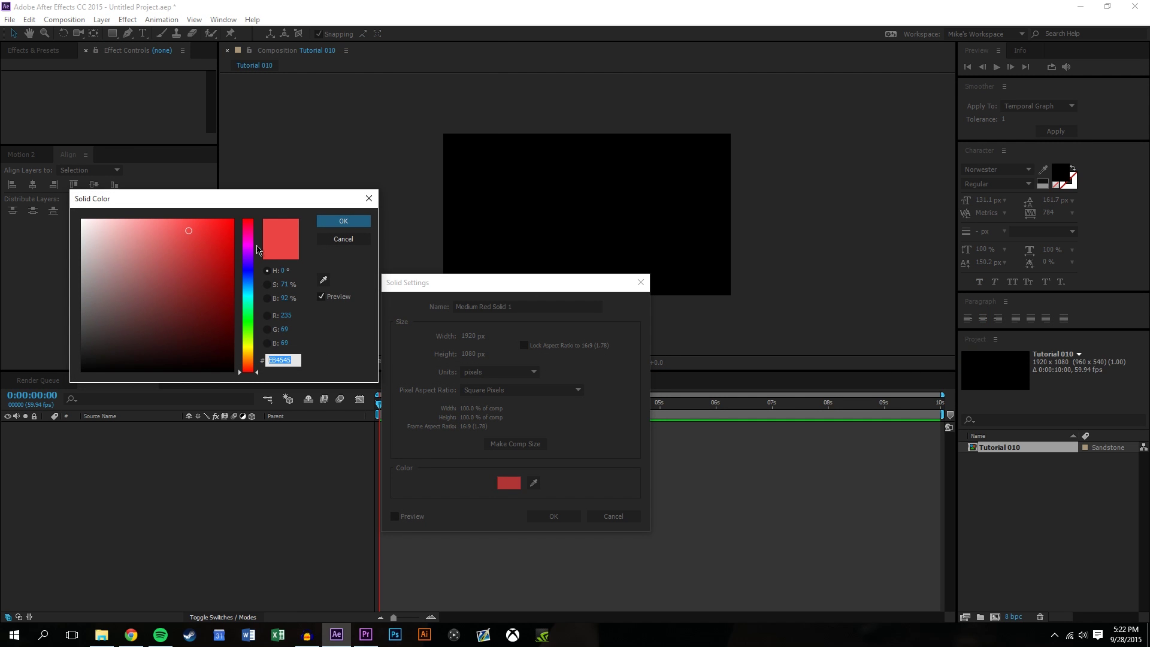
left_click_drag(254, 237, 271, 285)
left_click_drag(207, 250, 212, 273)
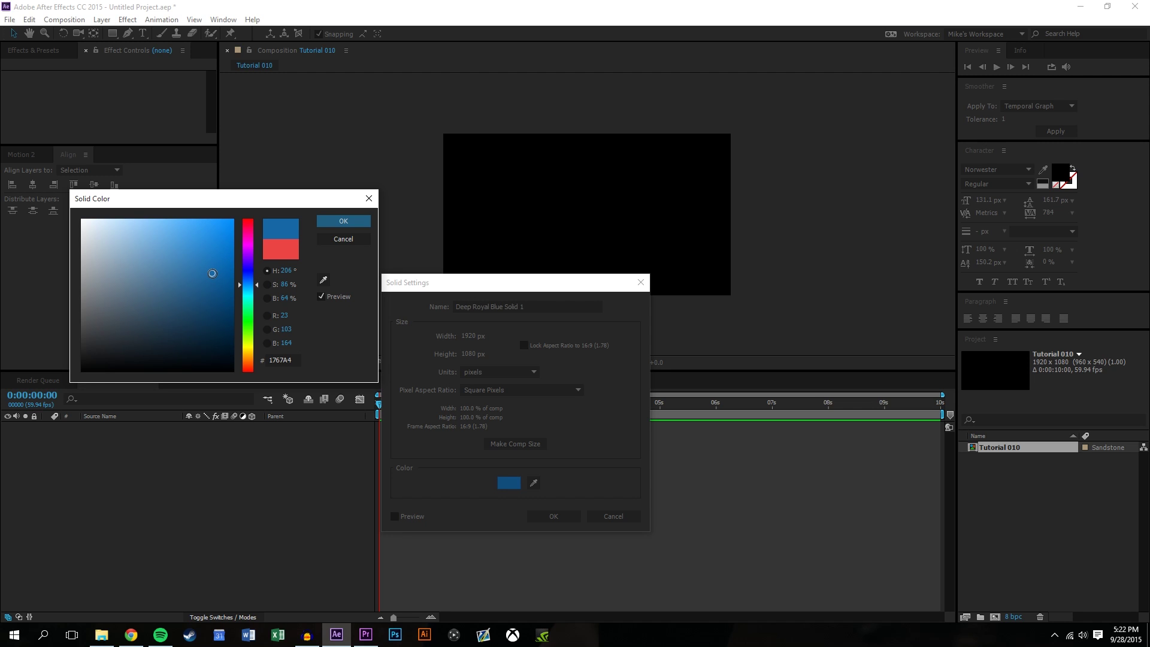
left_click(343, 221)
left_click(553, 515)
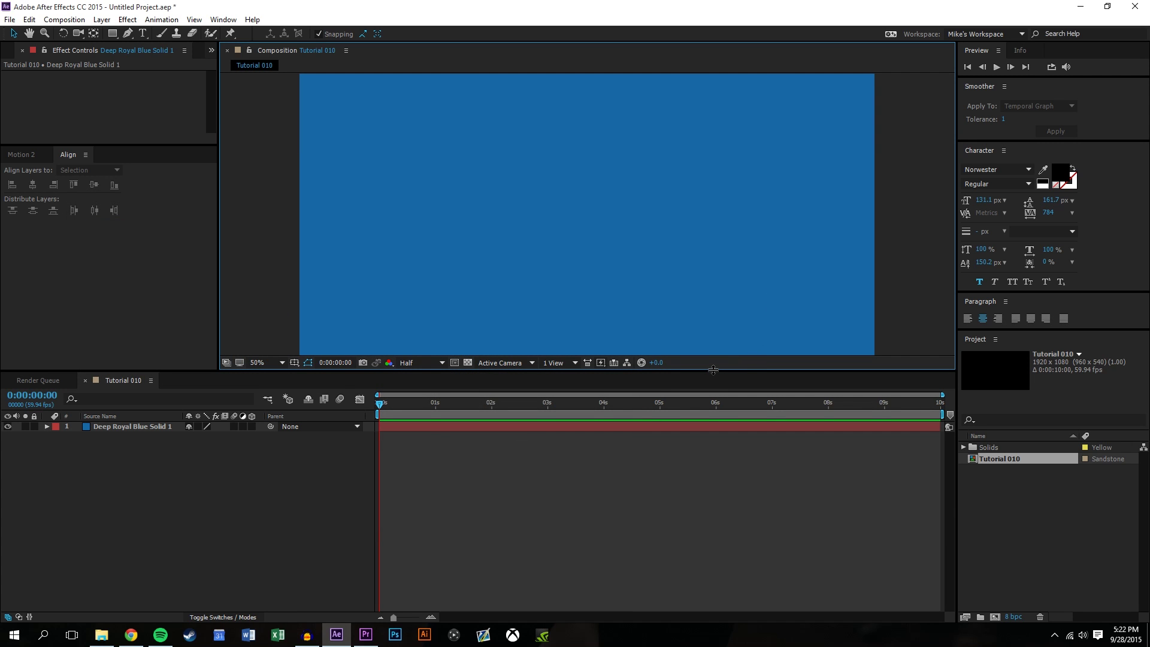
- Enlarge the composition viewer and lock the blue solid layer
left_click_drag(712, 370, 713, 417)
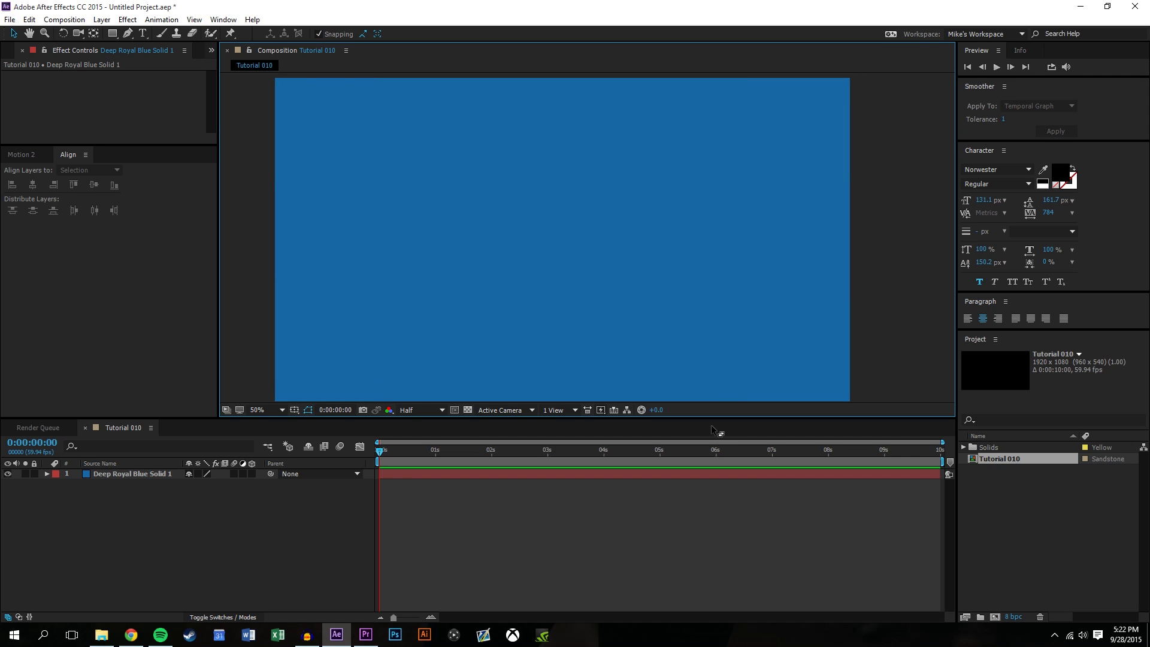
left_click_drag(725, 425, 695, 440)
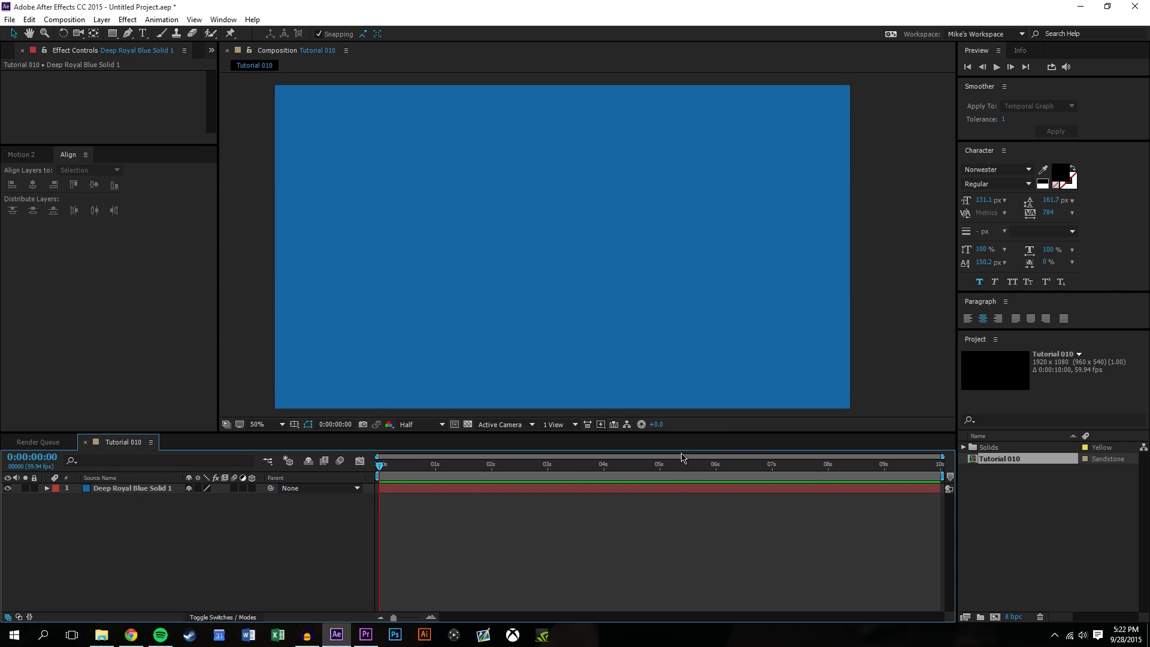
left_click(35, 488)
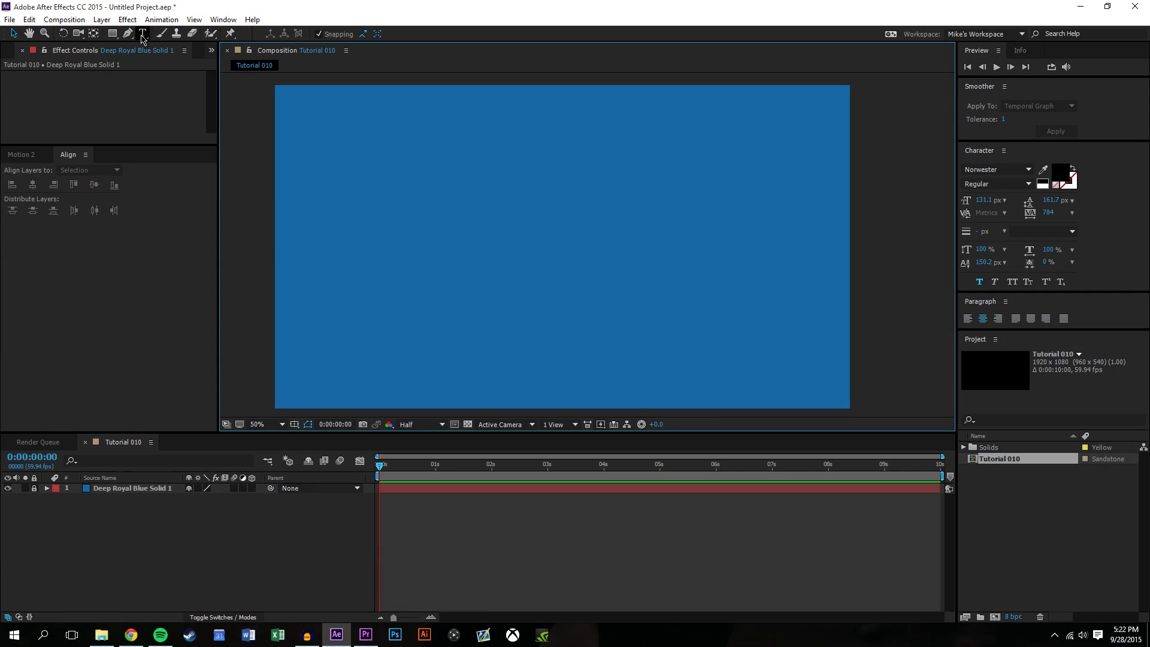
- Add a text layer with the letter "C" on the blue background and colour the text white
key("ctrl+t")
left_click(417, 166)
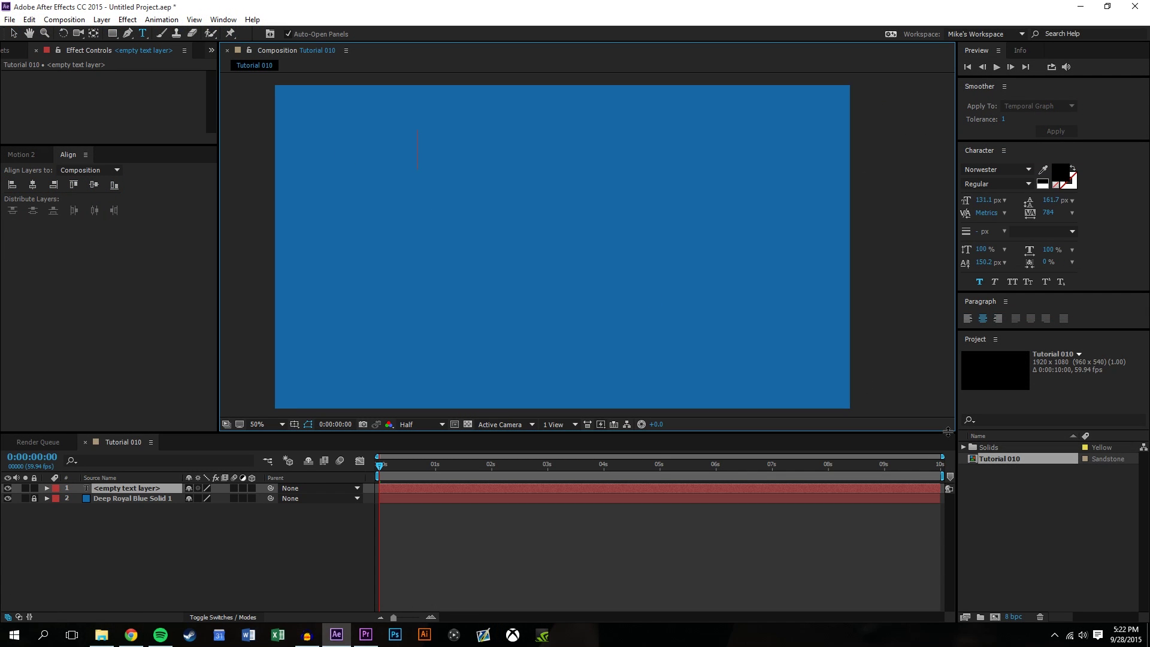
type("C")
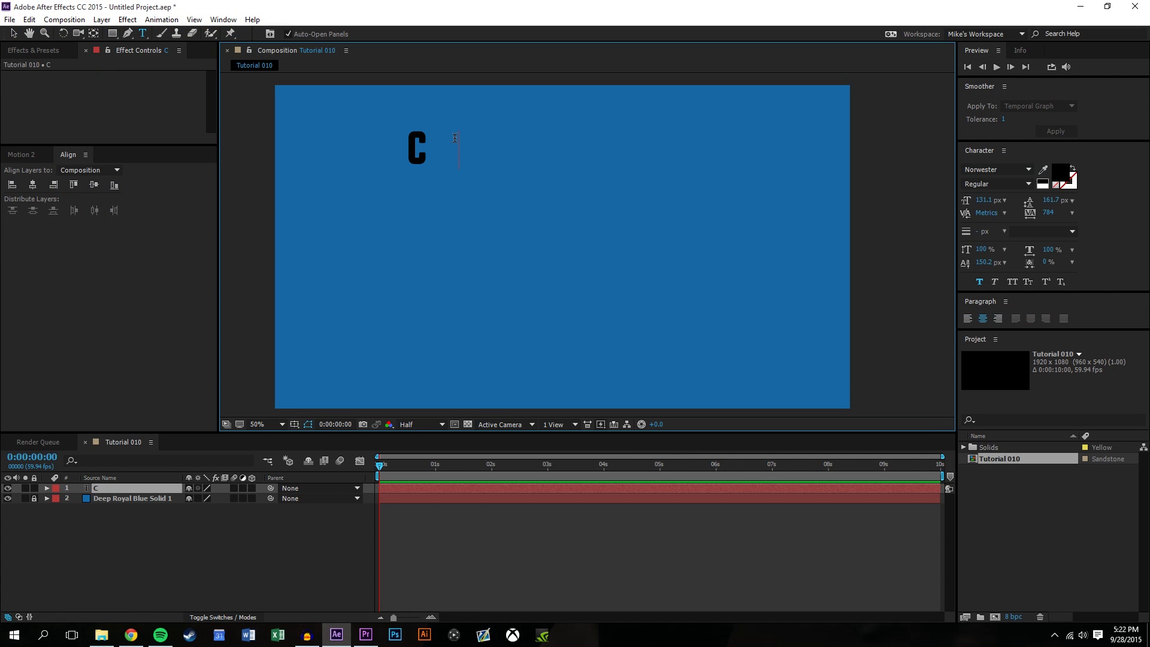
key("ctrl+a")
left_click(1059, 172)
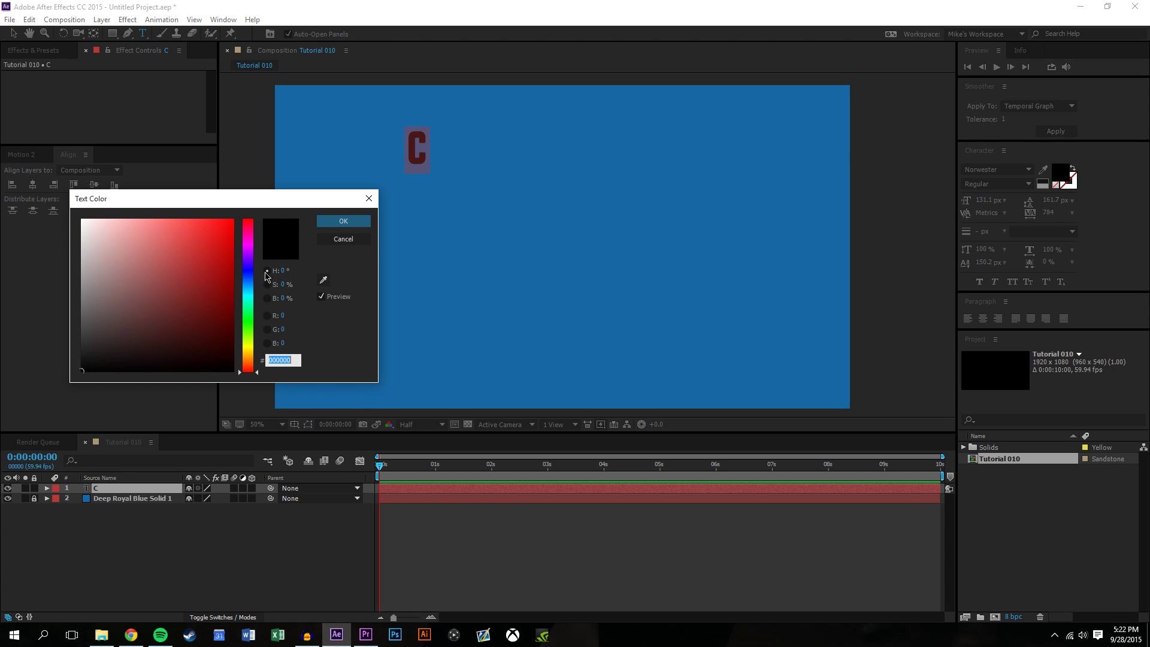
left_click_drag(95, 240, 82, 225)
left_click(354, 224)
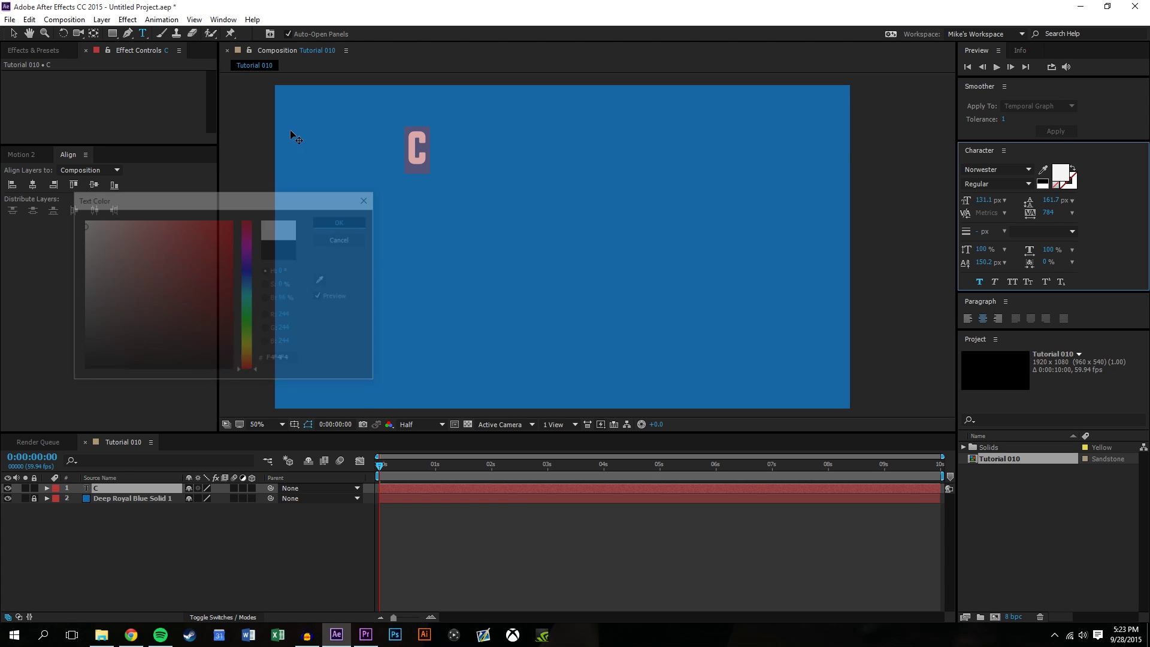
left_click(13, 33)
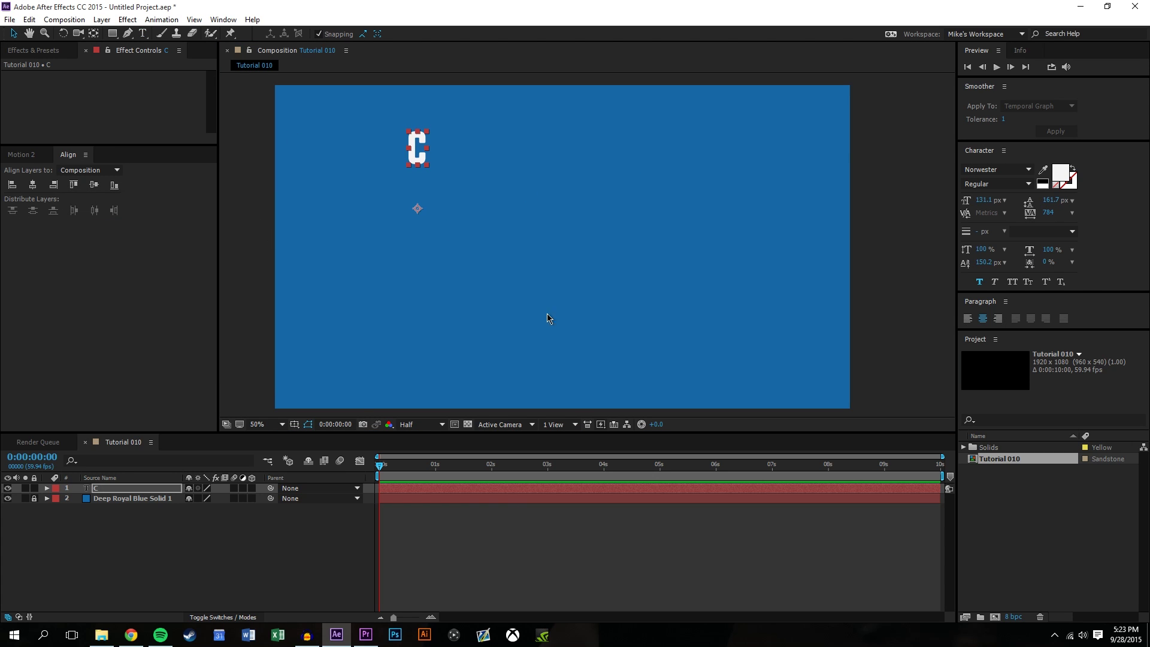
- Centre the C layer's anchor point on the letter and align the layer to the middle of the composition
left_click(22, 154)
left_click(118, 209)
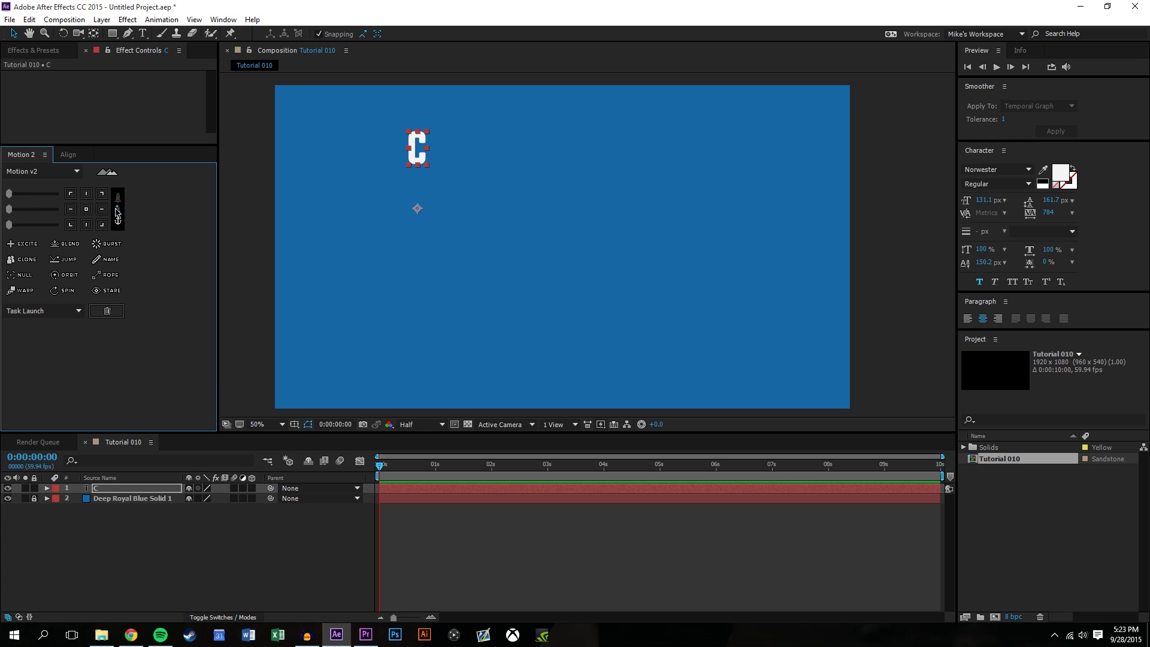
left_click(85, 210)
left_click(70, 155)
left_click(94, 185)
left_click(33, 185)
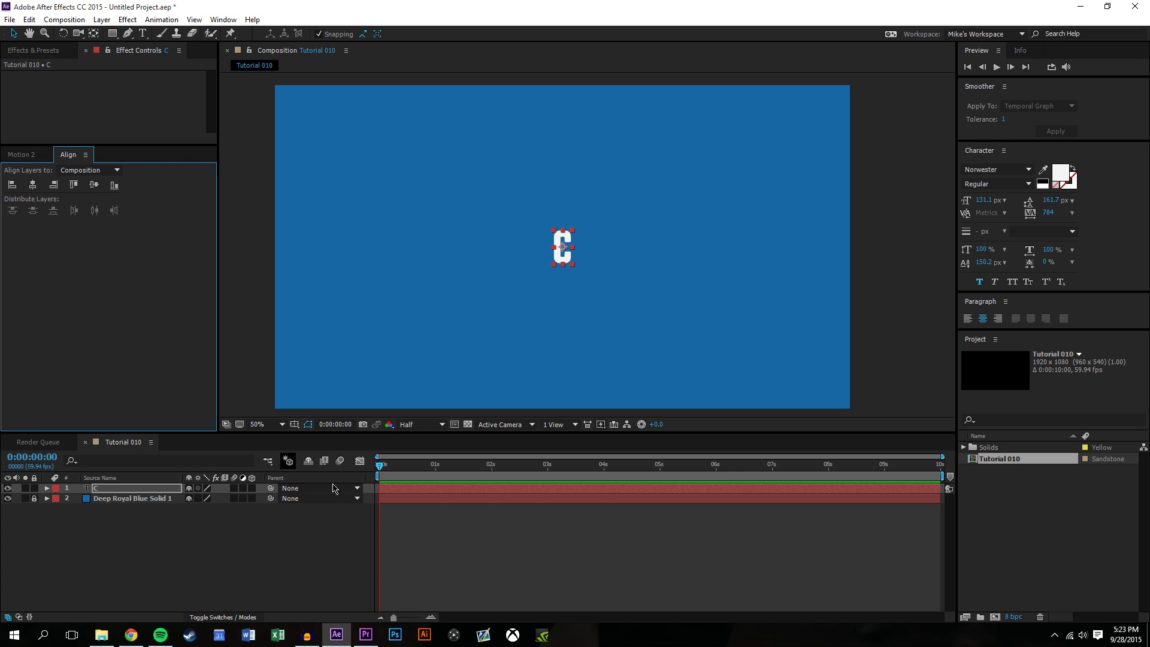
- Scale the C text layer up to 546%
left_click(603, 473)
left_click(573, 239)
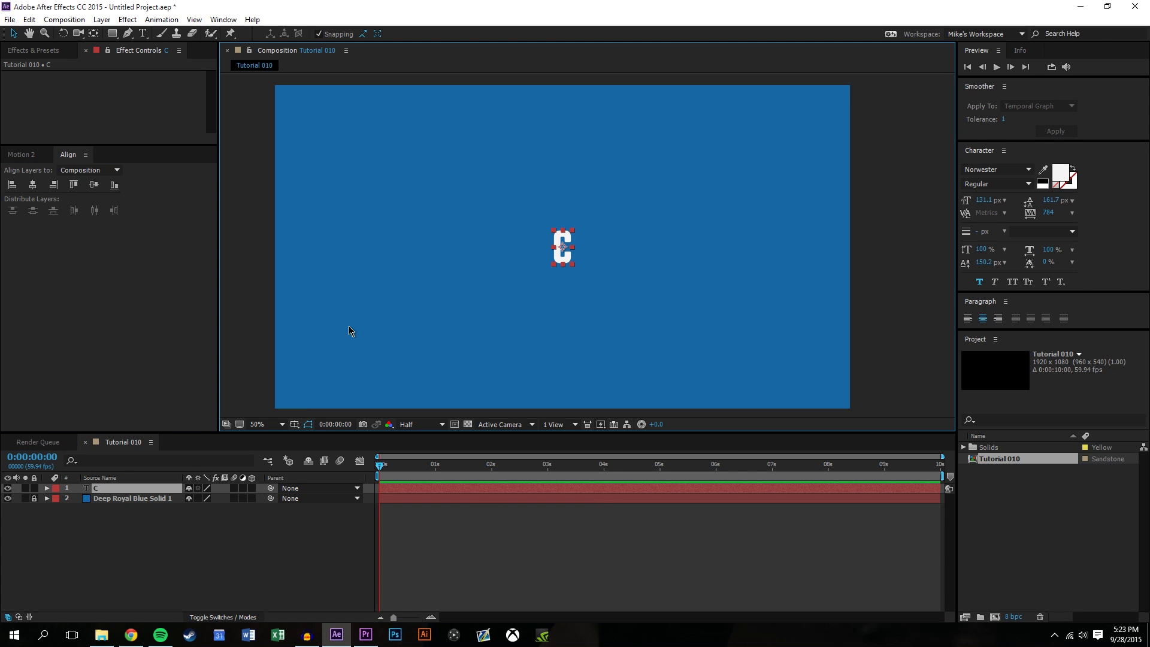
key("s")
left_click_drag(220, 499, 274, 544)
left_click_drag(217, 498, 226, 498)
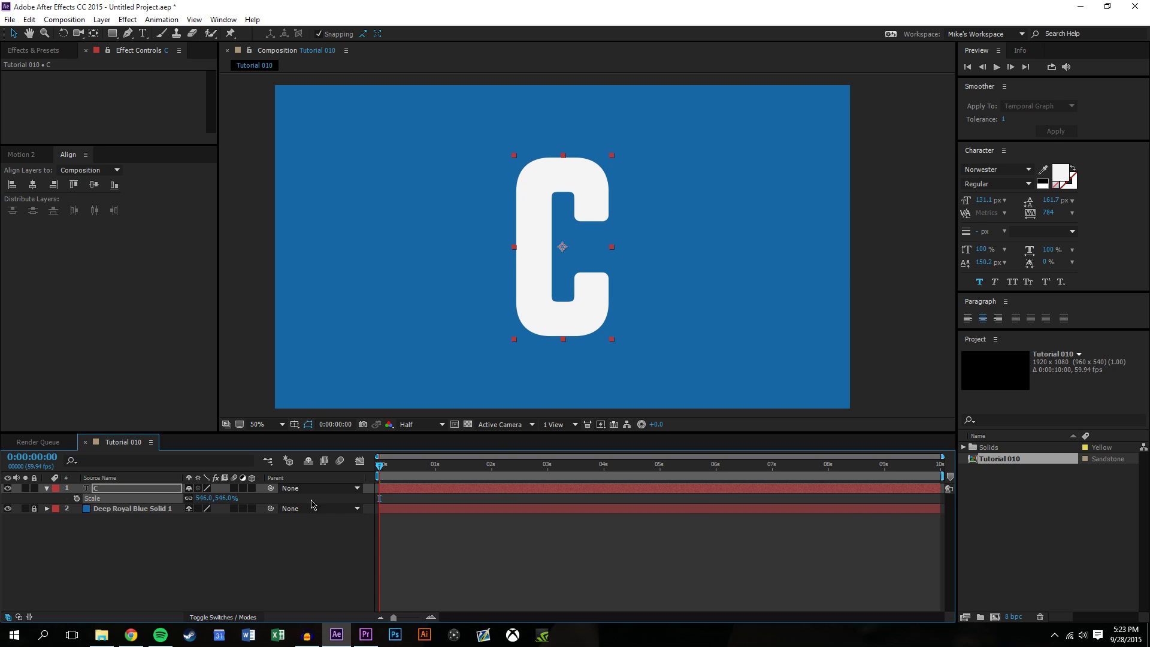
- Try rotating the C text layer a few degrees clockwise
left_click(904, 279)
left_click(565, 180)
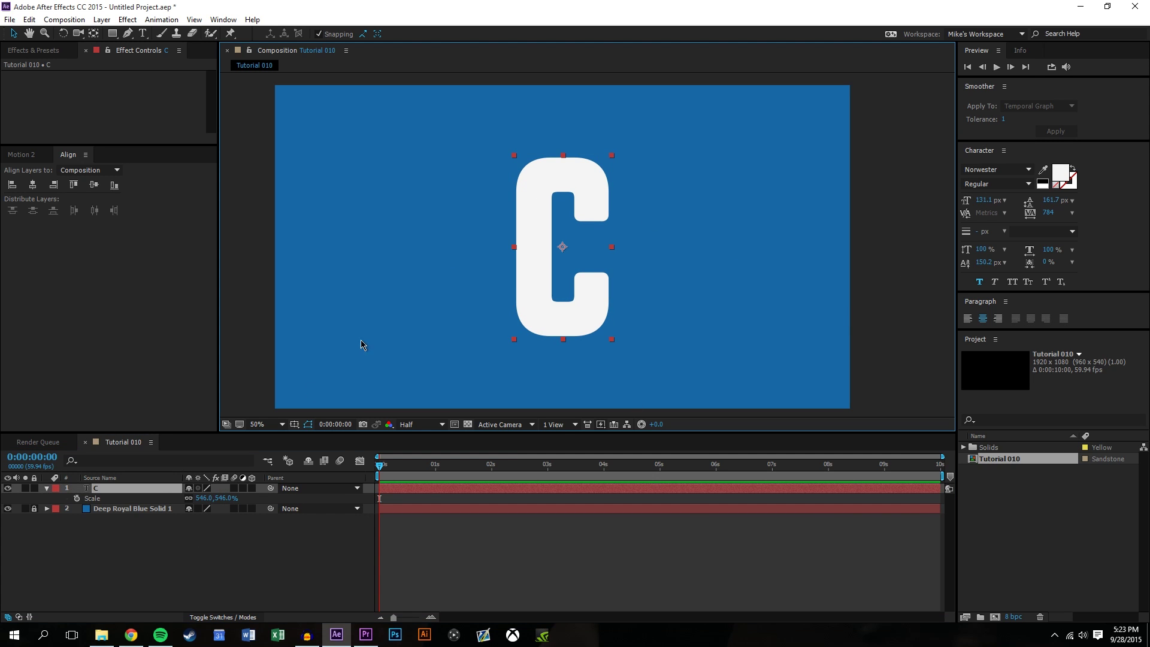
key("r")
left_click_drag(200, 499, 223, 493)
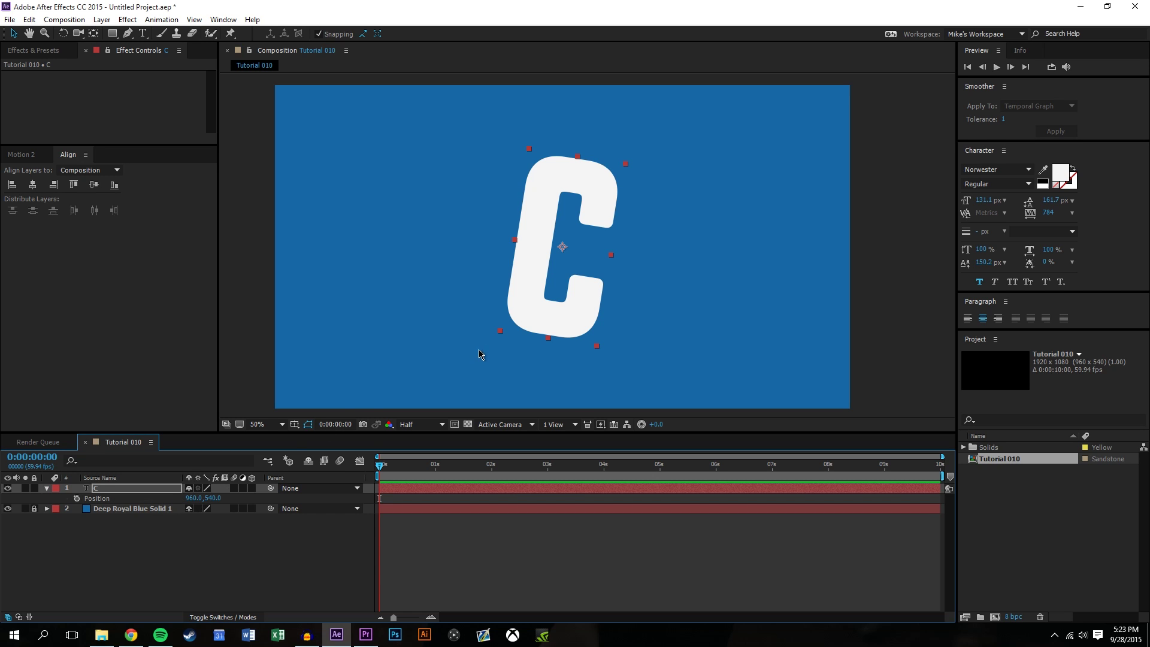
- Try moving the C slightly up and to the right and scaling it down a little
key("p")
mouse_move(537, 295)
left_mouse_down()
mouse_move(599, 294)
mouse_move(544, 297)
left_mouse_up()
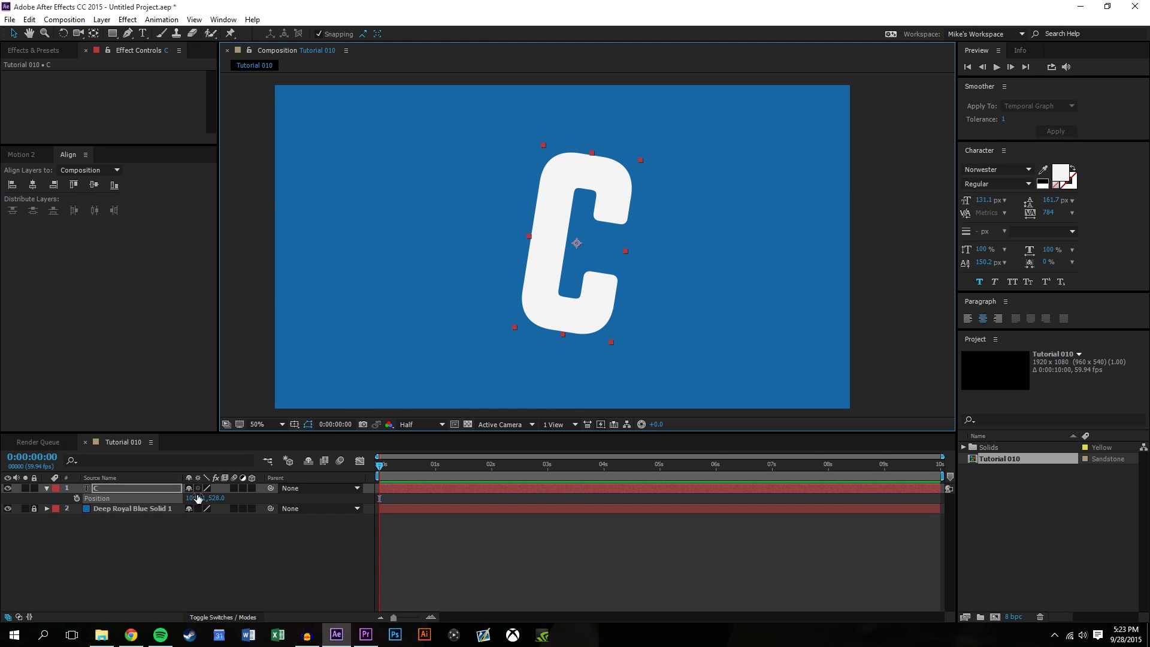
key("s")
left_click_drag(221, 498, 197, 499)
key("t")
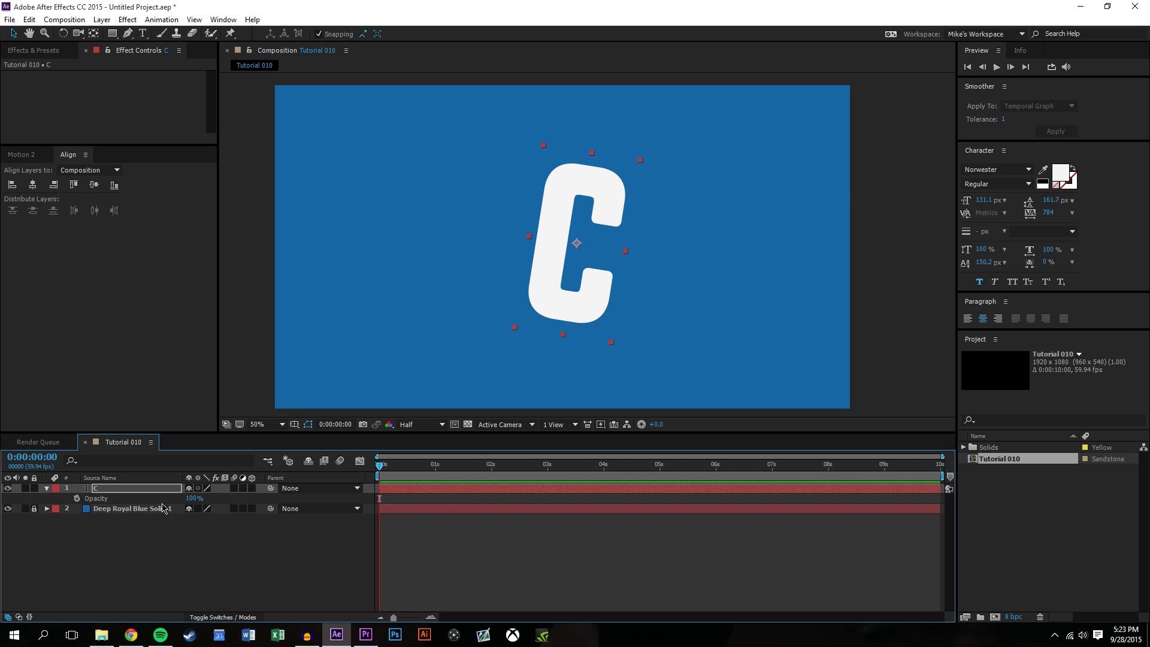
- Undo the trial rotation, move and scaling of the C, along with its last enlargement
key("ctrl+z")
key("ctrl+z")
key("ctrl+z")
key("ctrl+z")
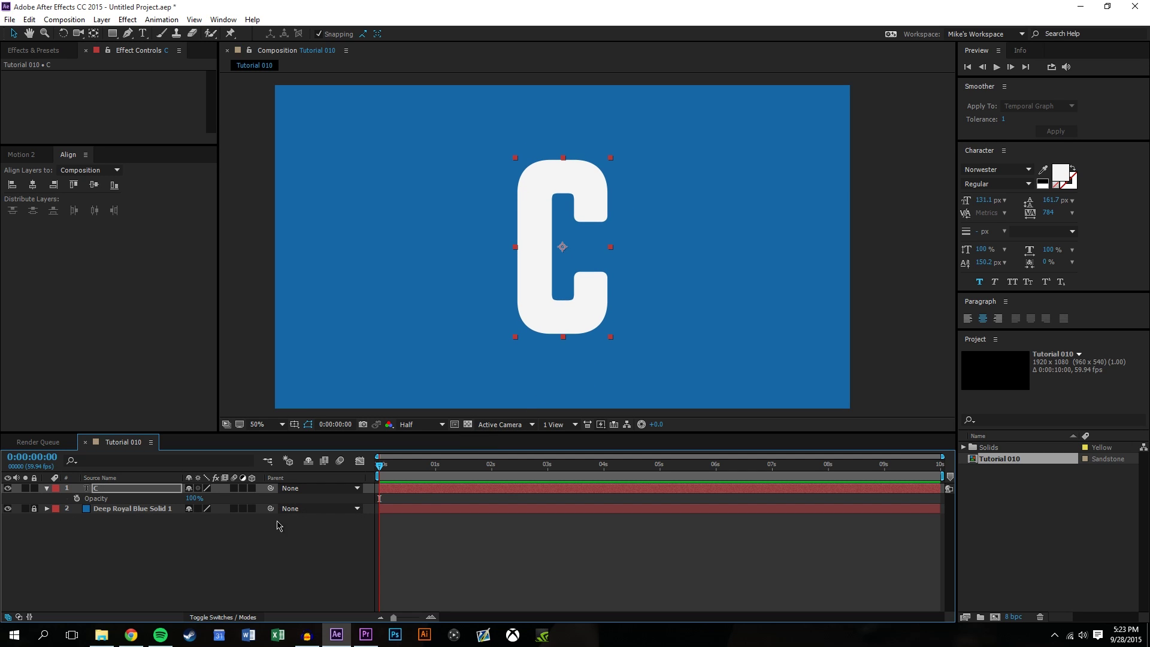
key("ctrl+z")
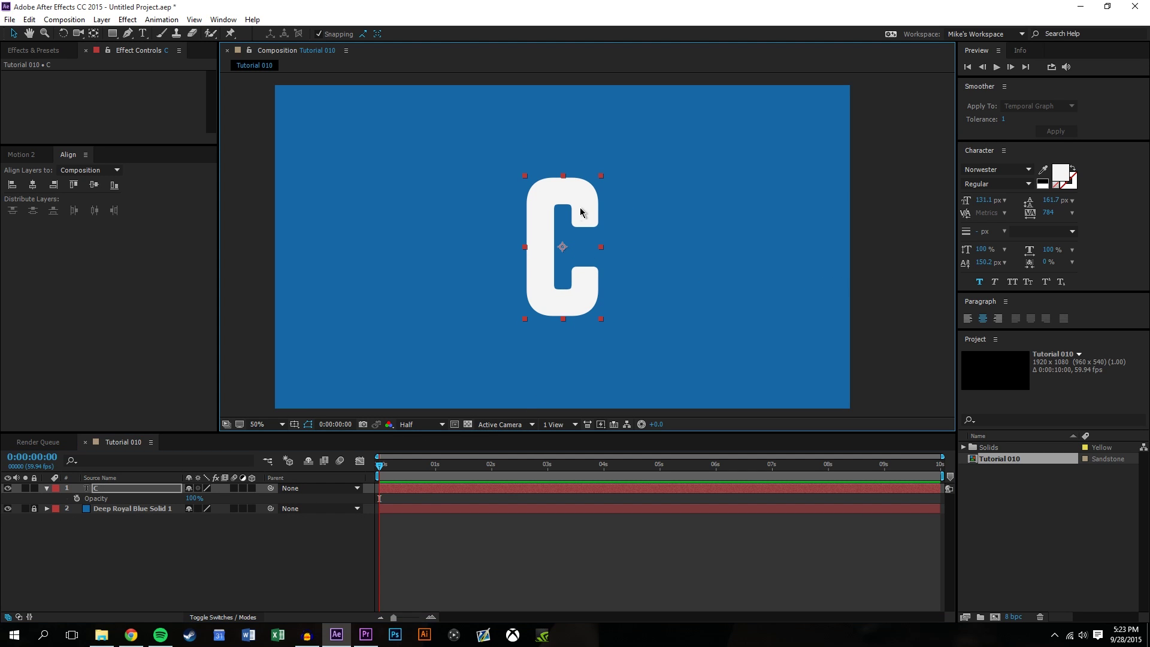
- Create a shape outline layer from the C text and delete the original text layer
left_click(603, 219)
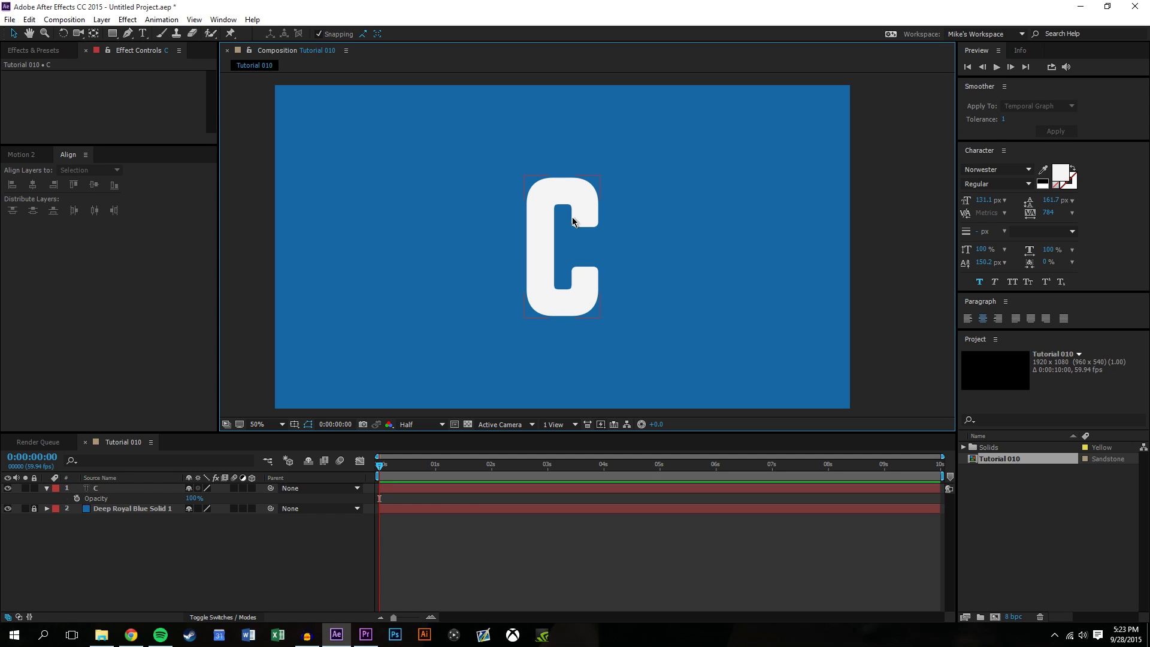
right_click(106, 489)
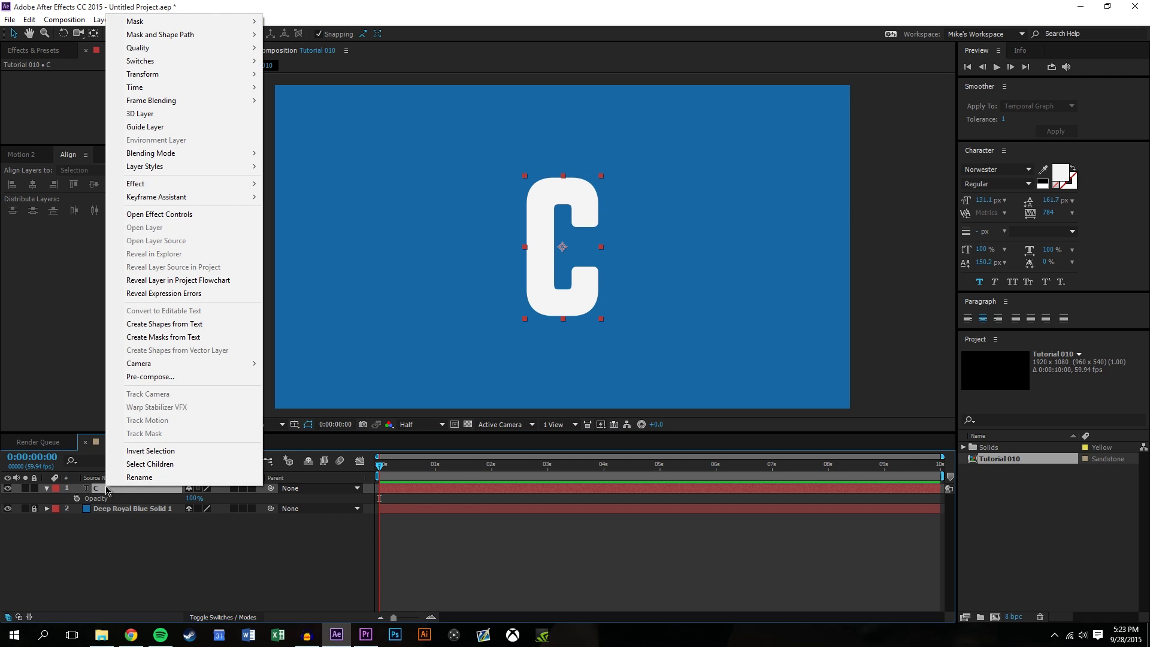
left_click(218, 325)
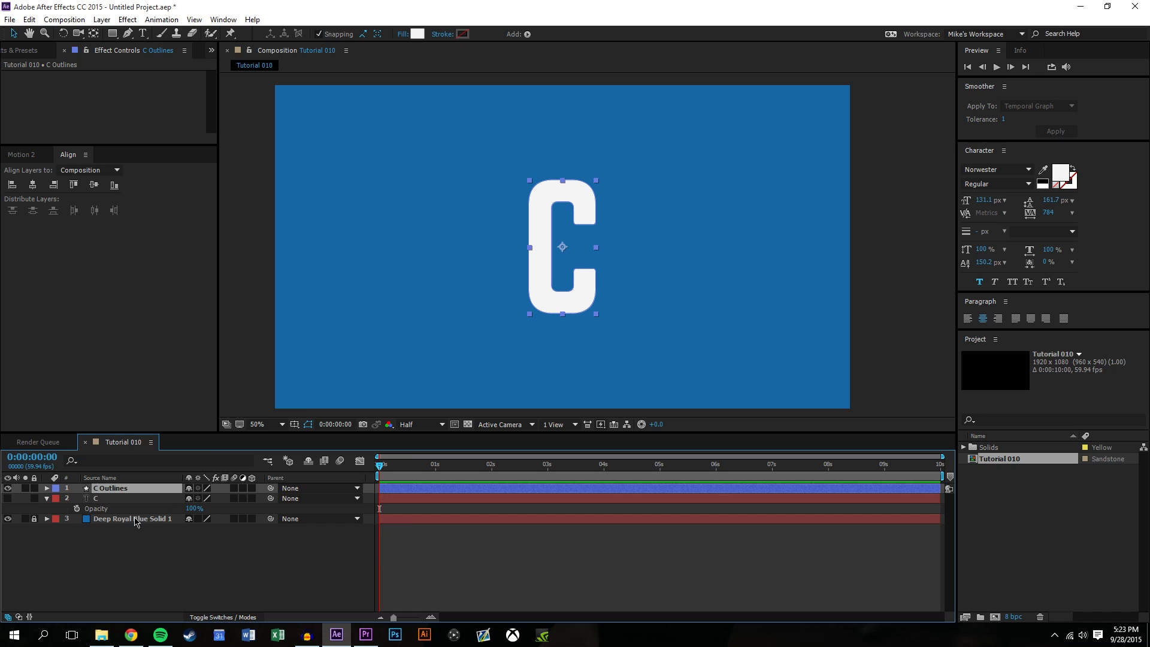
left_click(103, 499)
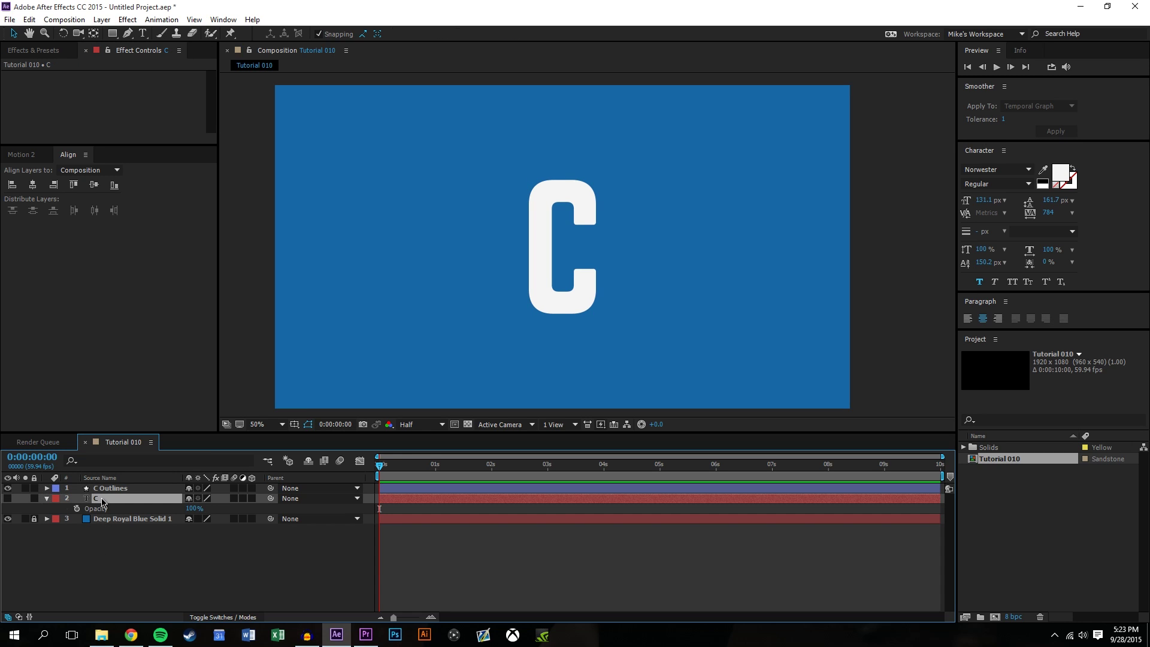
key("Delete")
- Distort the C outline by pulling vertices of its upper arm outward and an inner corner vertex into the opening
left_click(585, 218)
key("period")
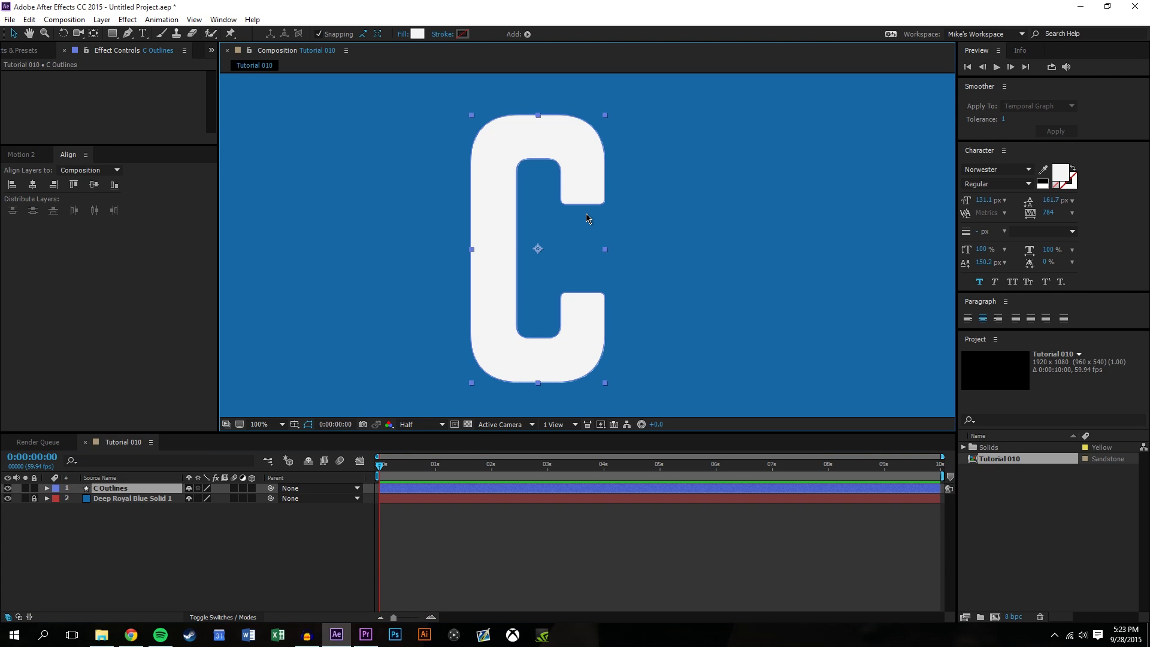
double_click(591, 159)
left_click_drag(599, 204, 663, 137)
left_click_drag(563, 201, 534, 249)
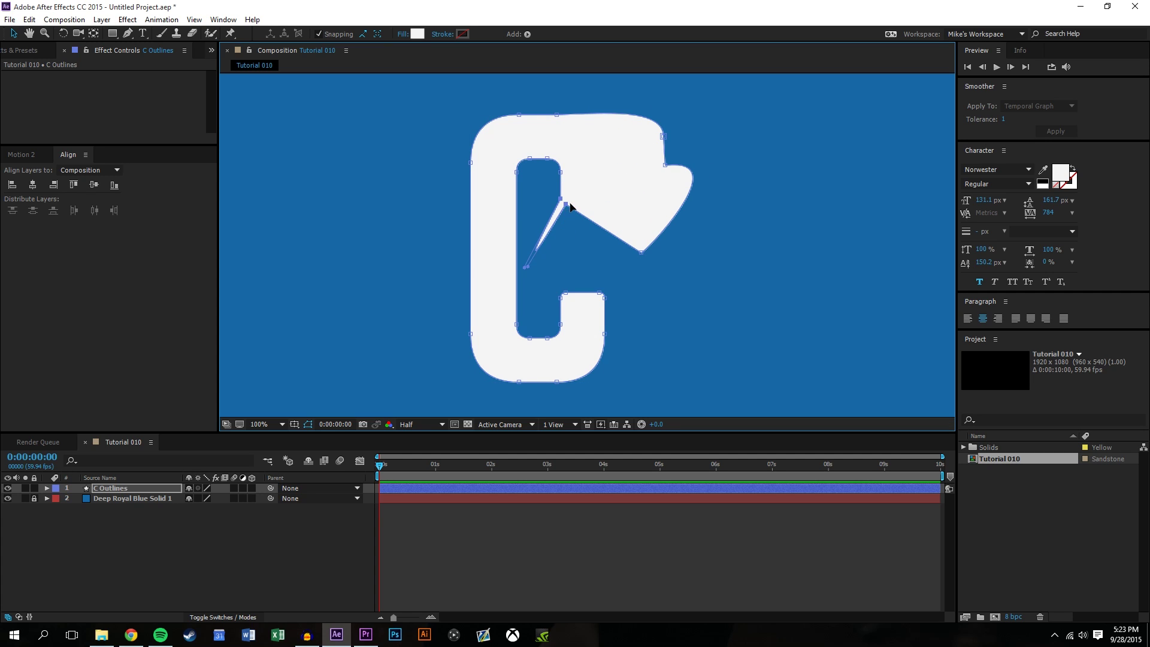
- Pull one more inner vertex of the C's upper arm outward, and undo all the vertex edits on the outline
left_click_drag(566, 204, 612, 264)
key("ctrl+z")
key("ctrl+z")
key("ctrl+z")
key("ctrl+z")
key("ctrl+z")
key("ctrl+z")
key("ctrl+z")
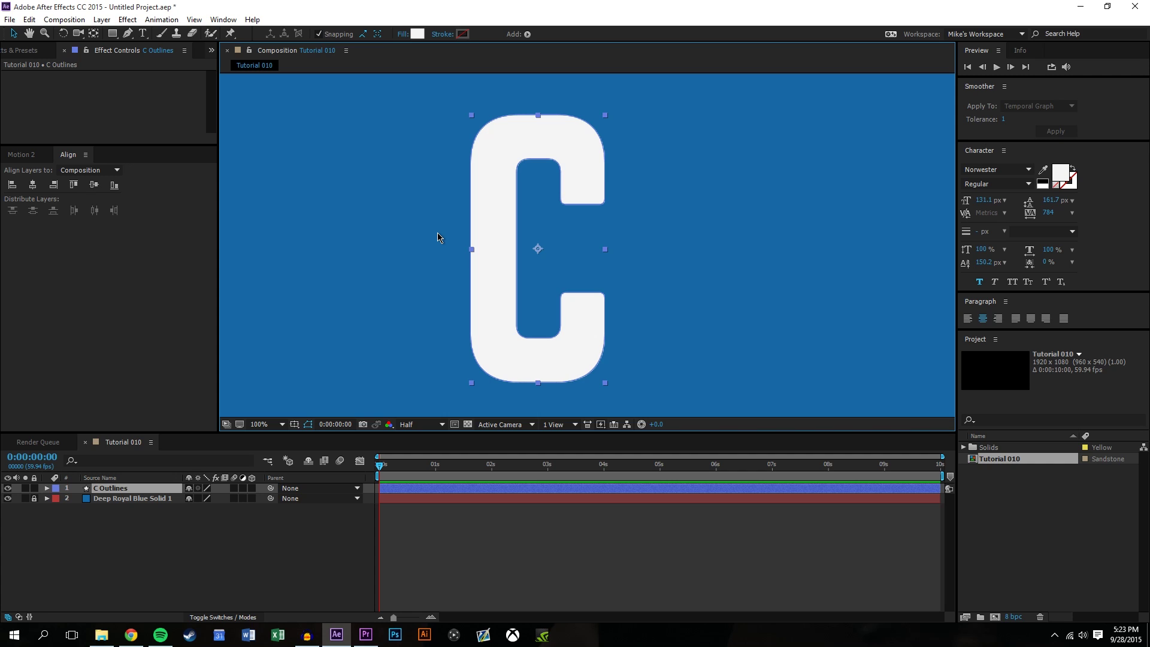
- Try pulling the outer vertices of the C's upper arm outward and an inner corner vertex down, and undo these edits
double_click(573, 179)
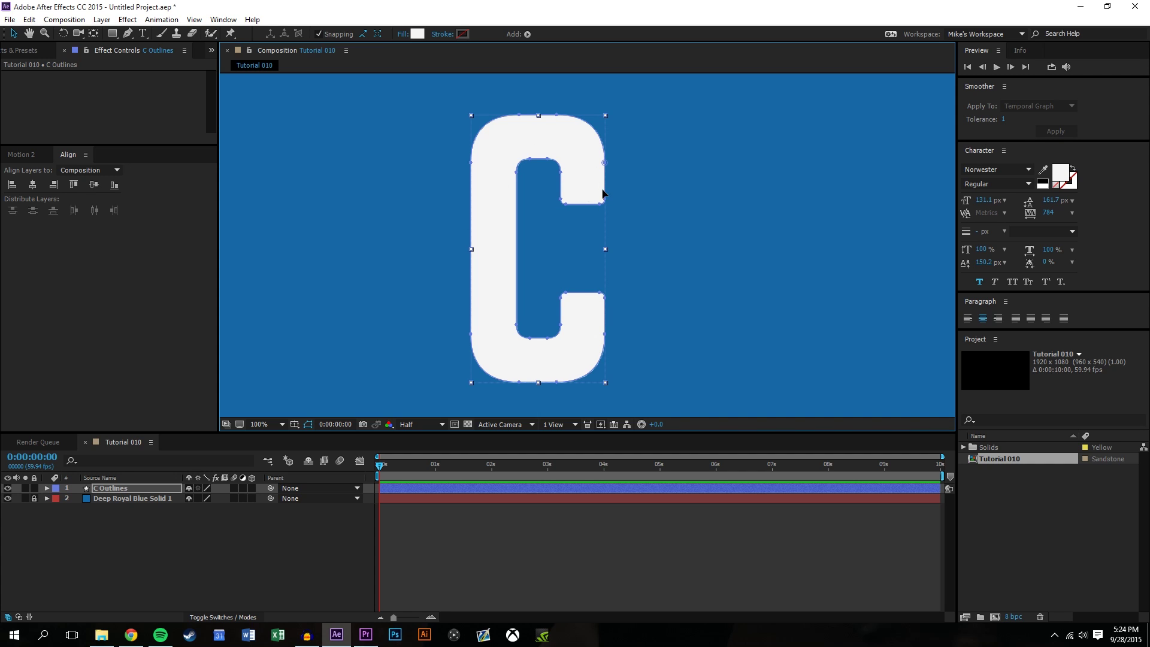
left_click_drag(605, 163, 620, 155)
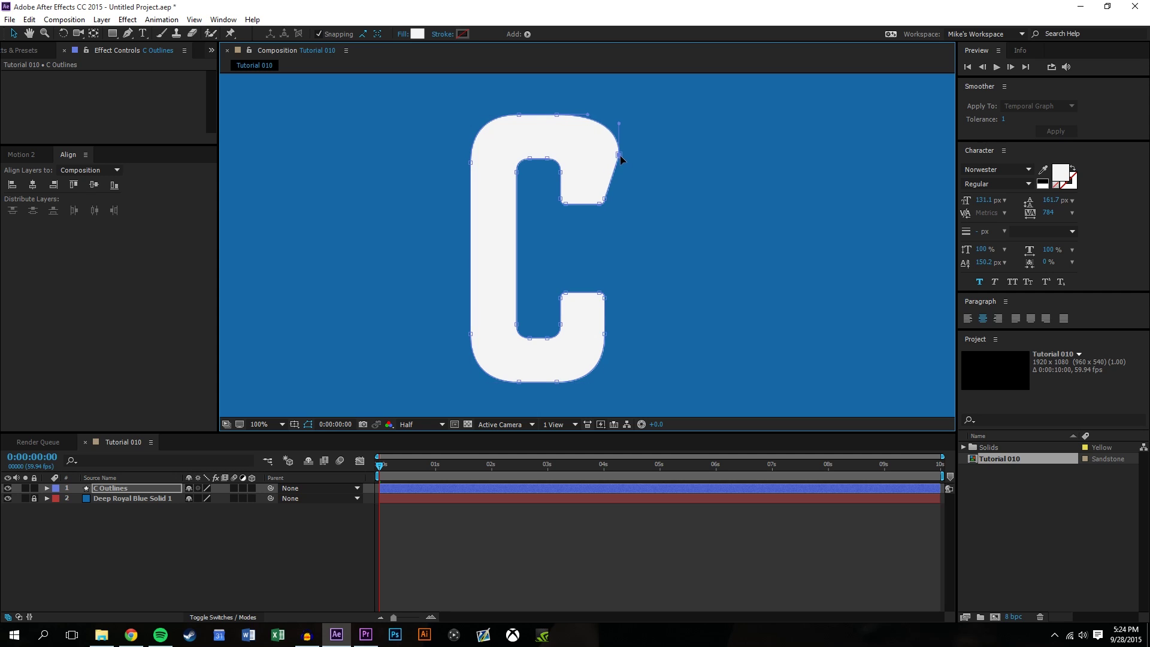
left_click_drag(604, 200, 639, 205)
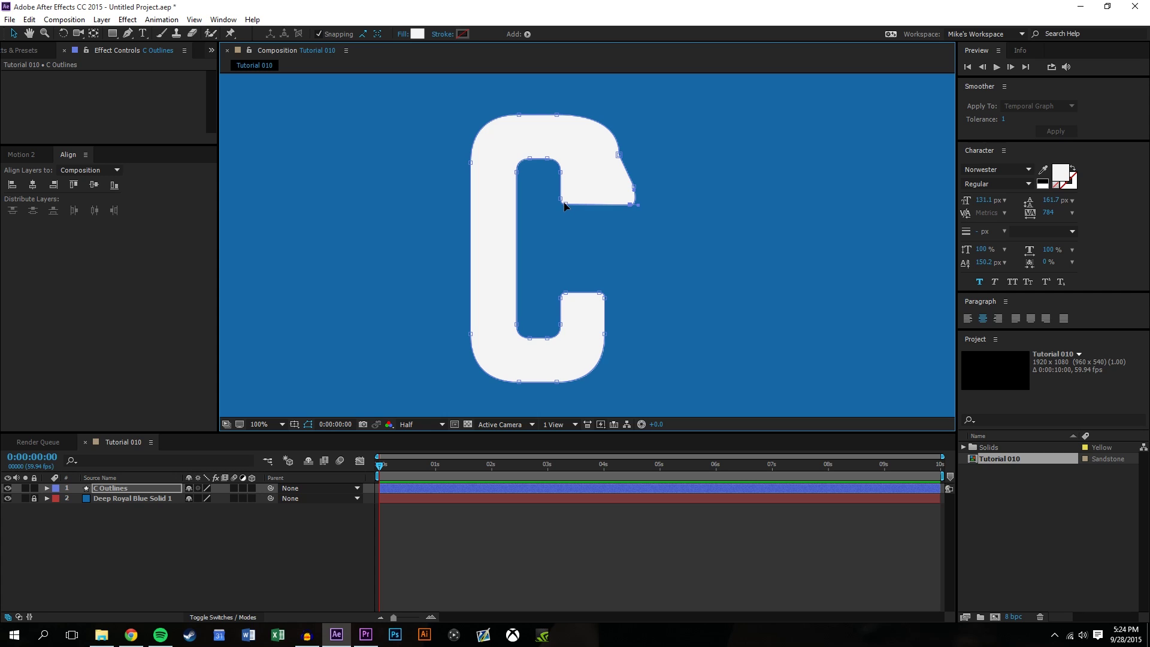
left_click_drag(564, 203, 612, 230)
key("ctrl+z")
key("ctrl+z")
key("ctrl+z")
key("ctrl+z")
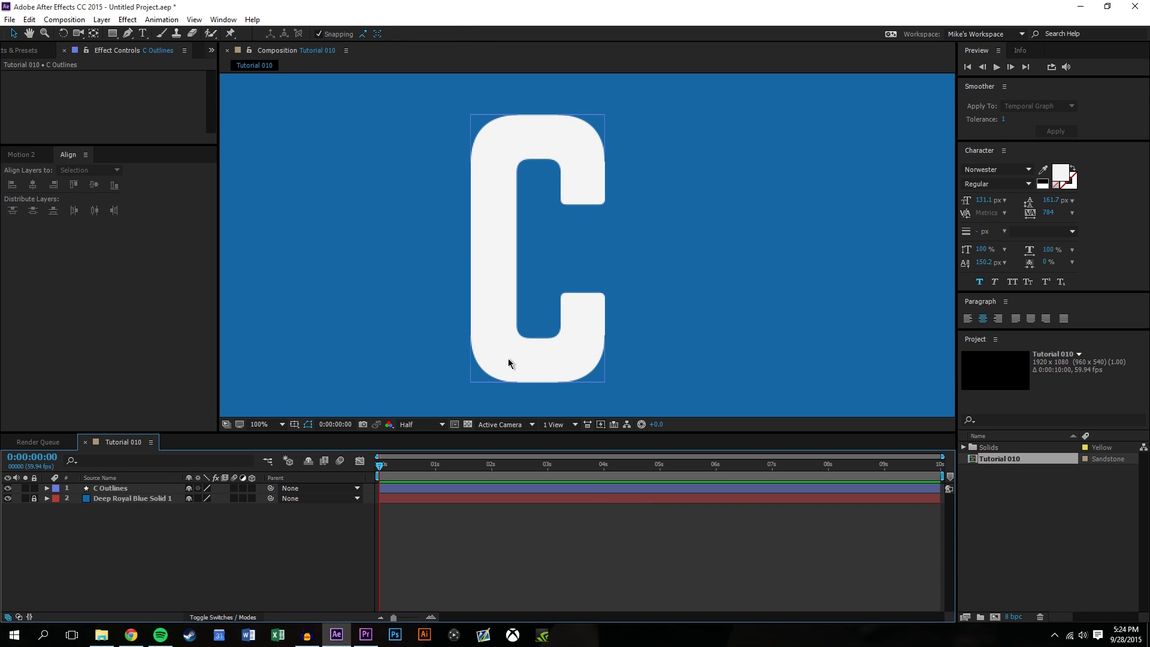
- Place six puppet pins on the C: at both arm ends and at the four rounded corners
left_click(183, 561)
left_click(483, 218)
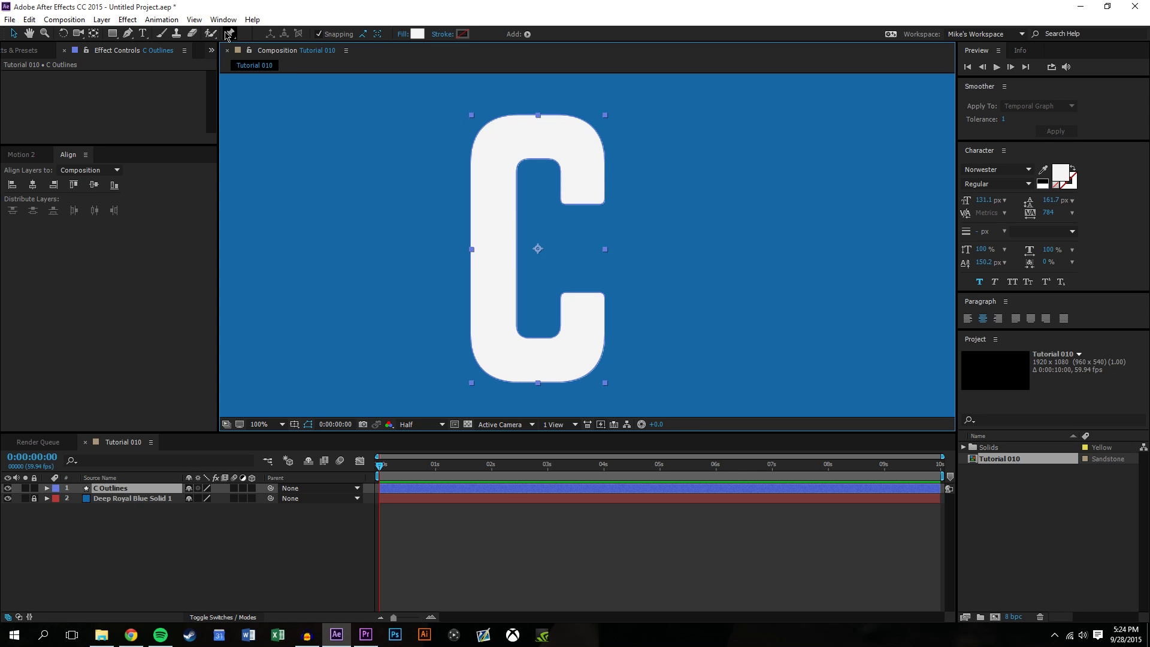
left_click(231, 36)
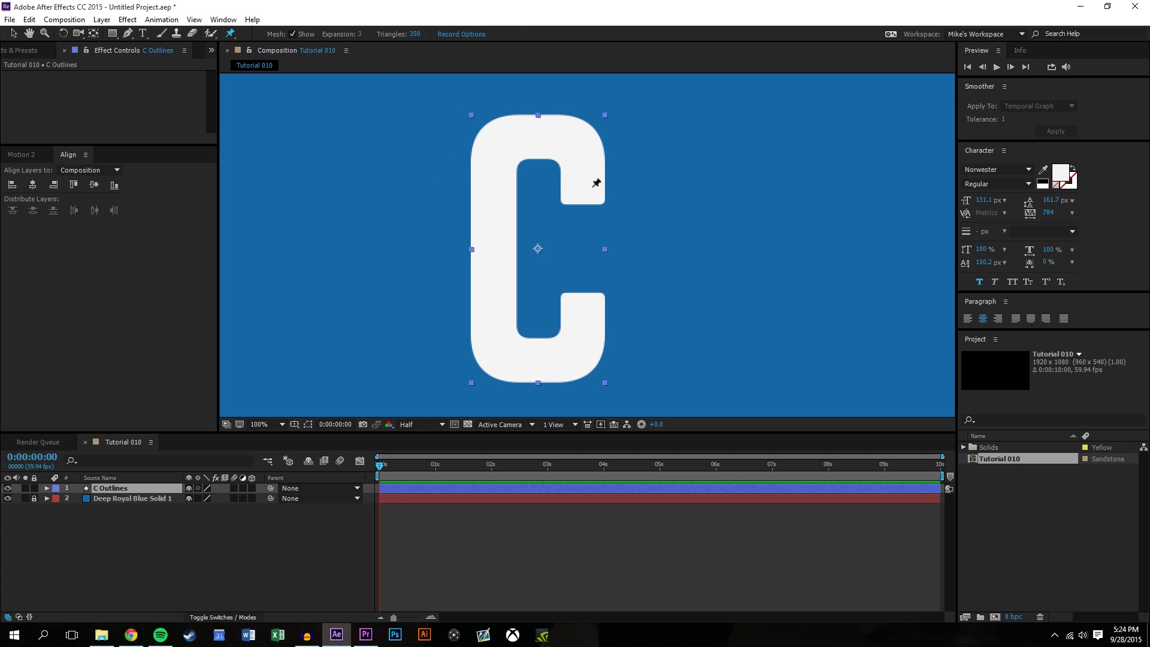
left_click(583, 183)
left_click(576, 147)
left_click(495, 141)
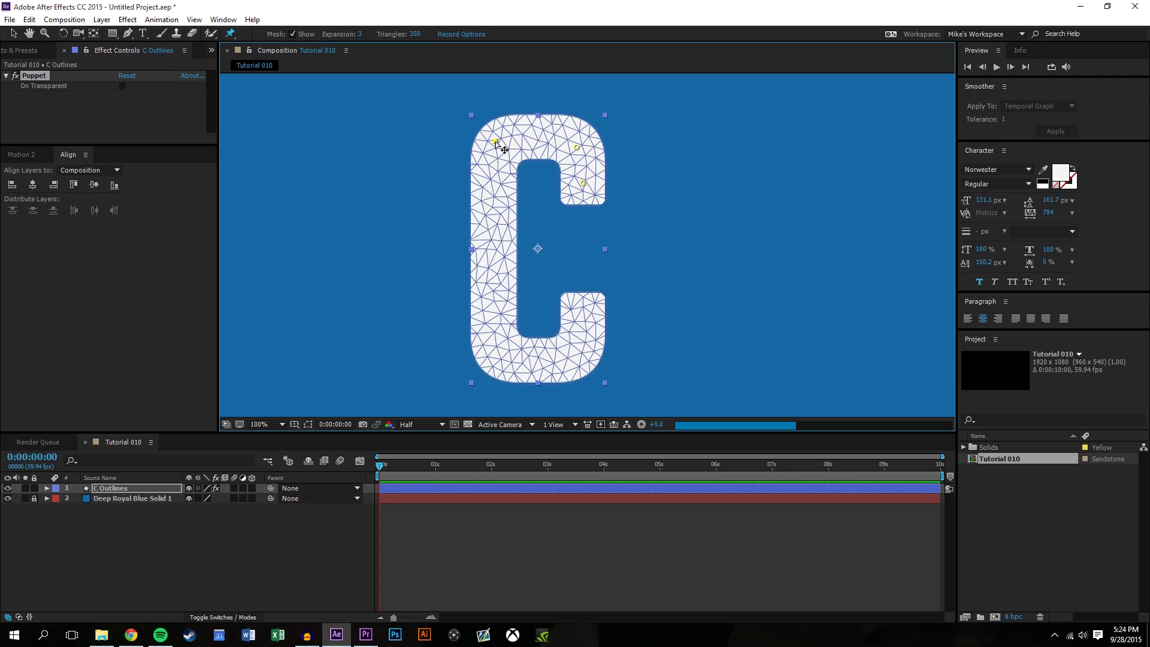
left_click(497, 355)
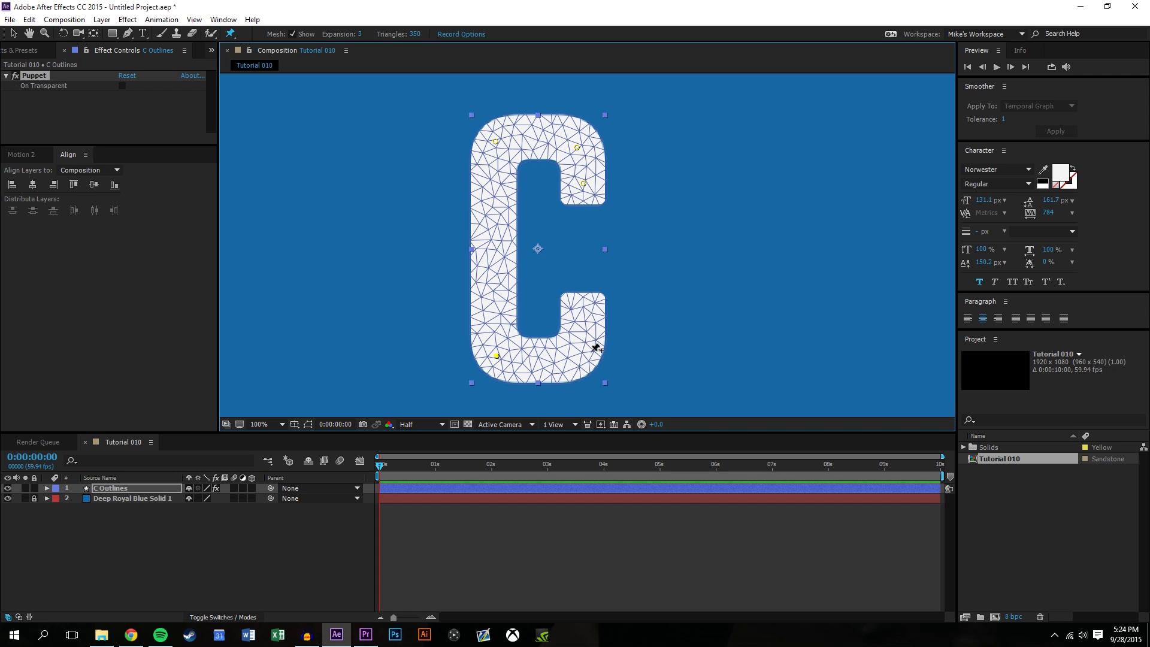
left_click(579, 354)
left_click(583, 306)
left_click(15, 35)
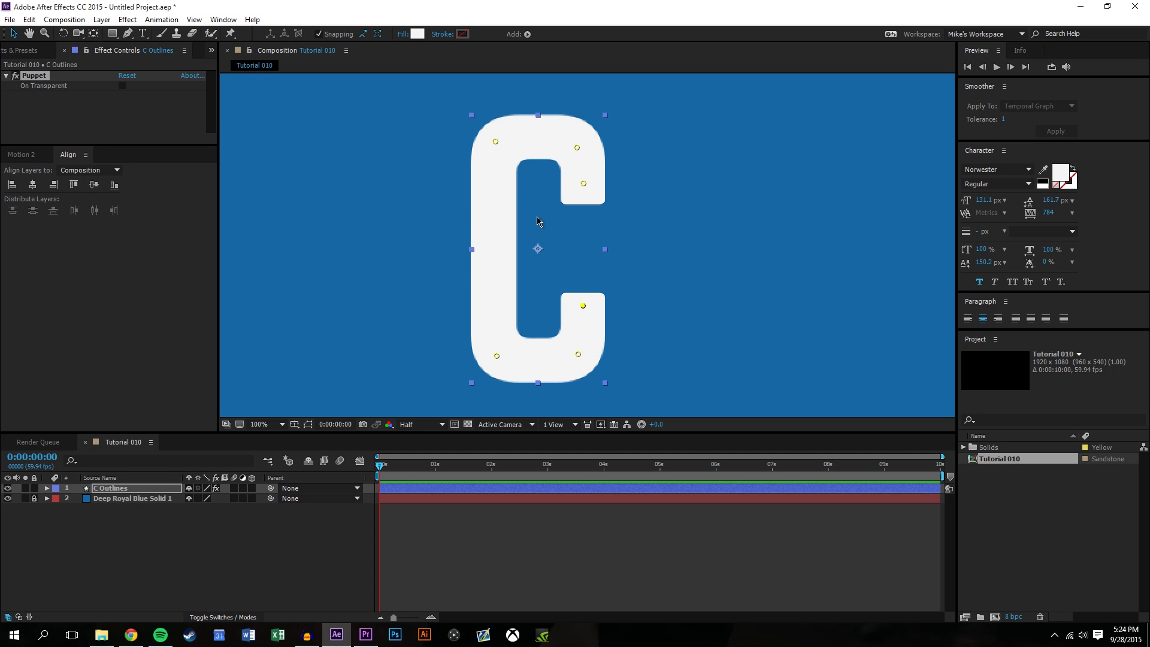
- Add a puppet pin at the middle of the C's vertical stem
left_click(230, 34)
left_click(489, 251)
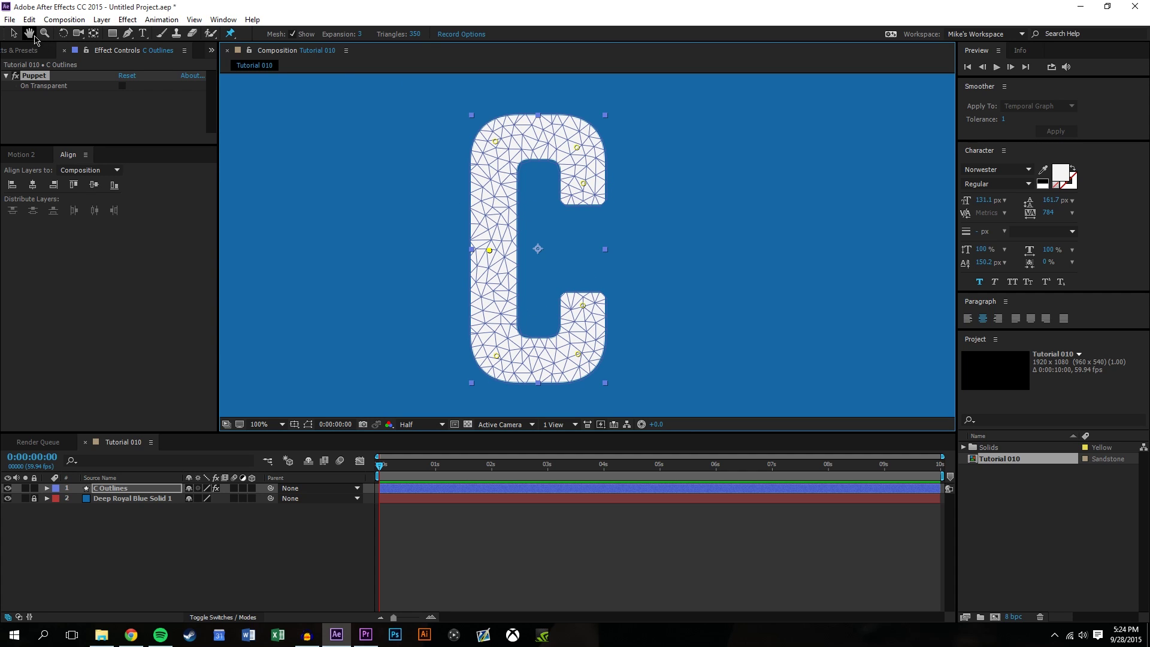
left_click(13, 35)
- Reveal the keyframed puppet pin properties of the C Outlines layer and enlarge the timeline area
left_click(46, 489)
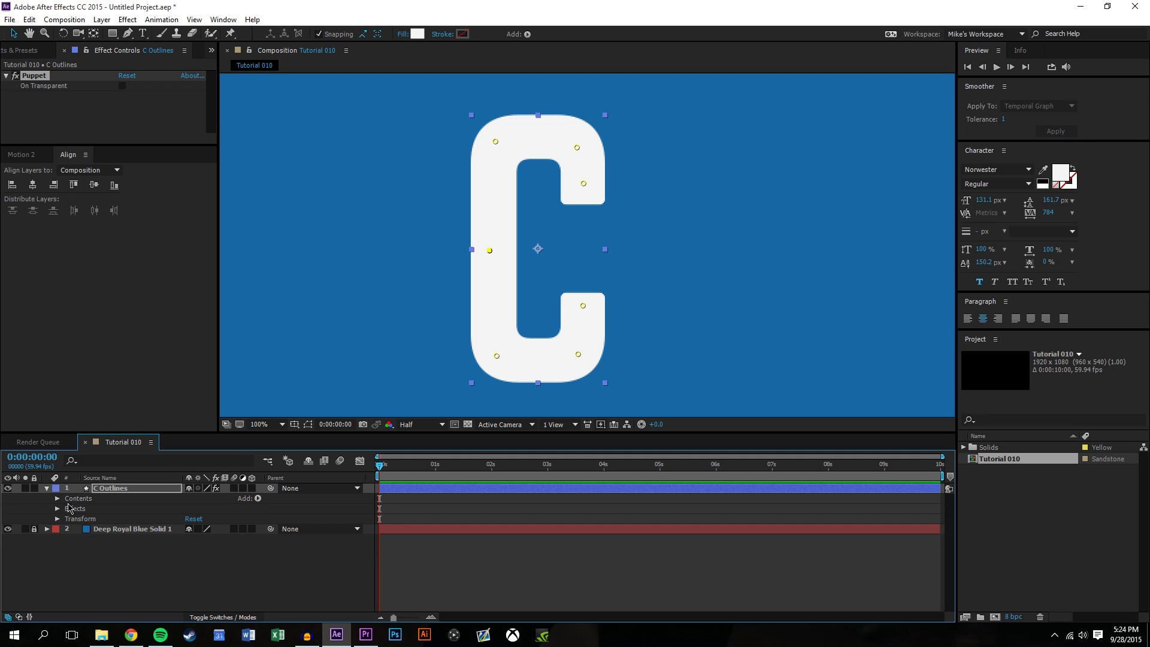
key("p")
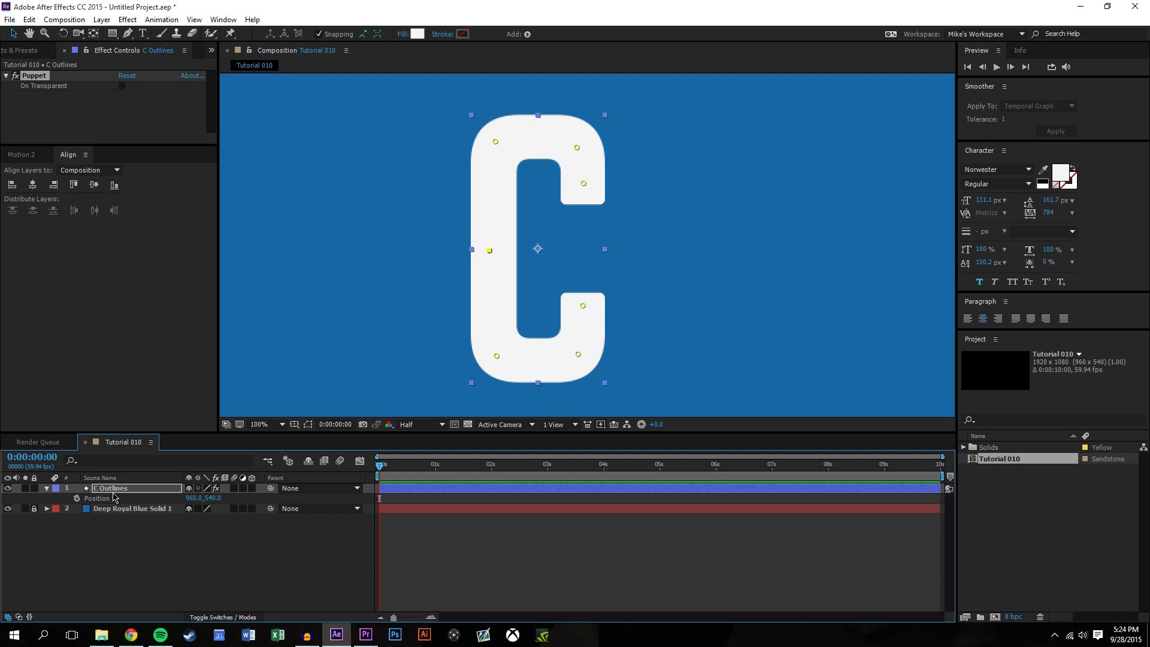
key("u")
left_click_drag(166, 433, 190, 391)
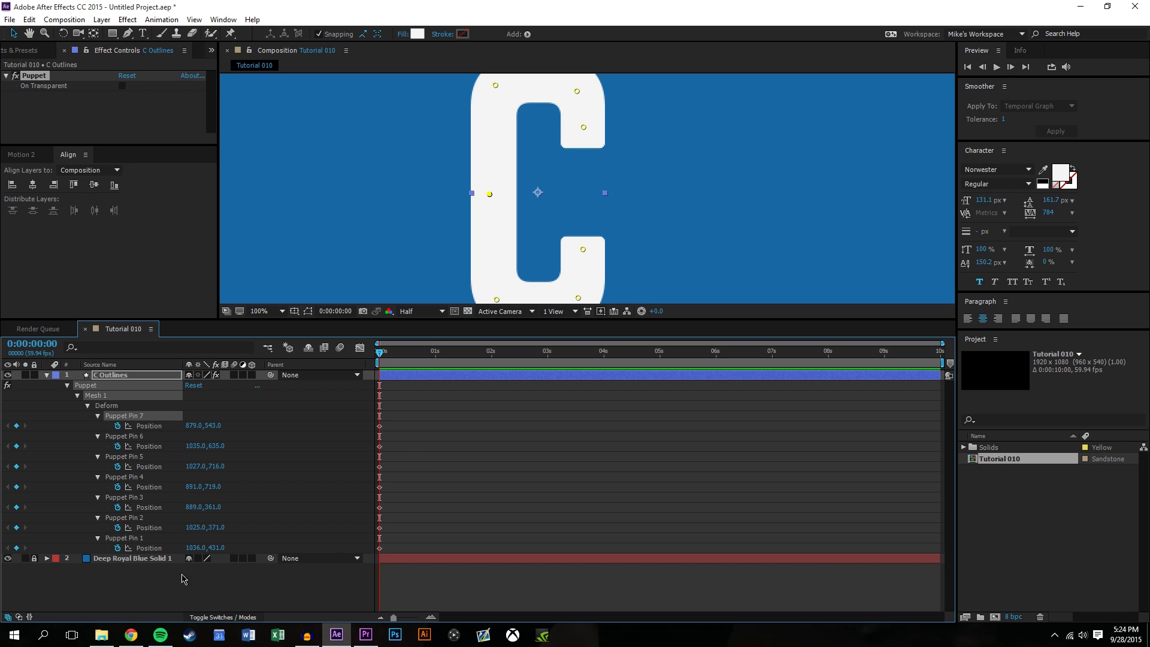
left_click(188, 574)
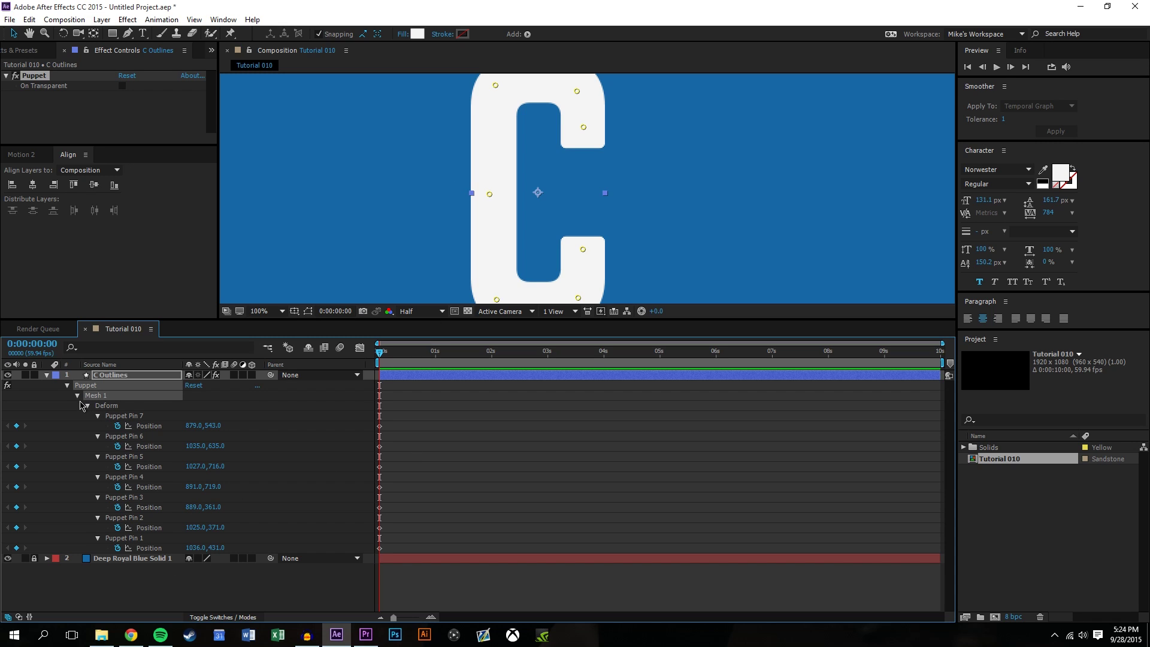
- Set the puppet mesh's triangles to 950 and its expansion to 29
left_click(82, 406)
left_click(77, 396)
left_click(78, 396)
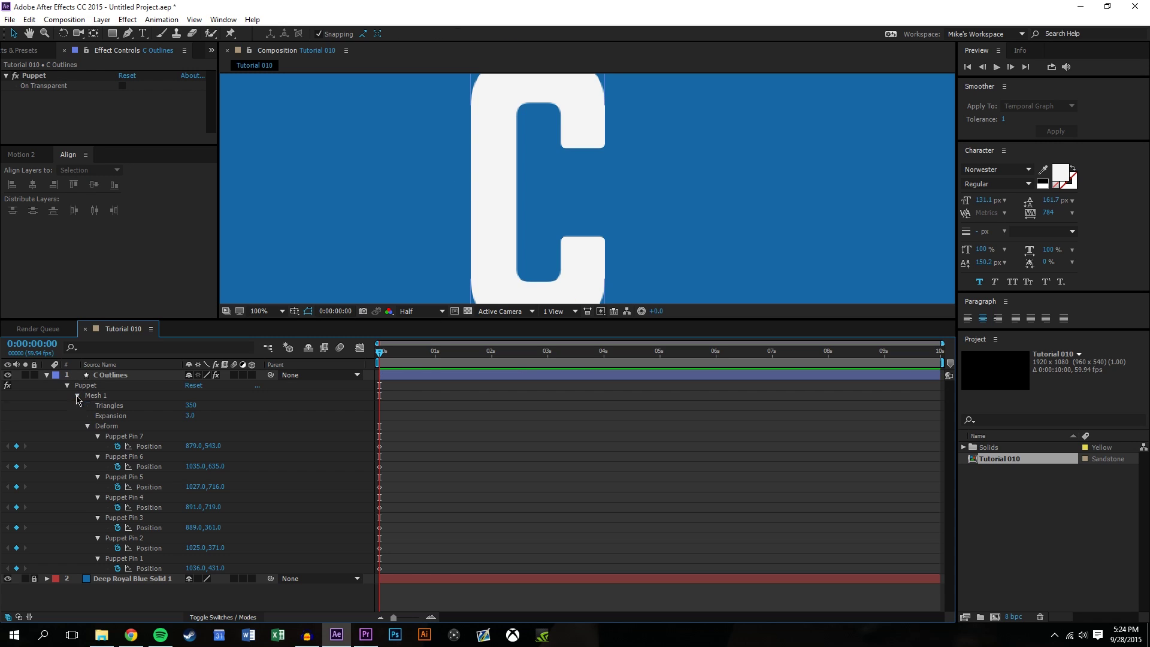
mouse_move(191, 404)
left_mouse_down()
mouse_move(229, 405)
mouse_move(203, 417)
left_mouse_up()
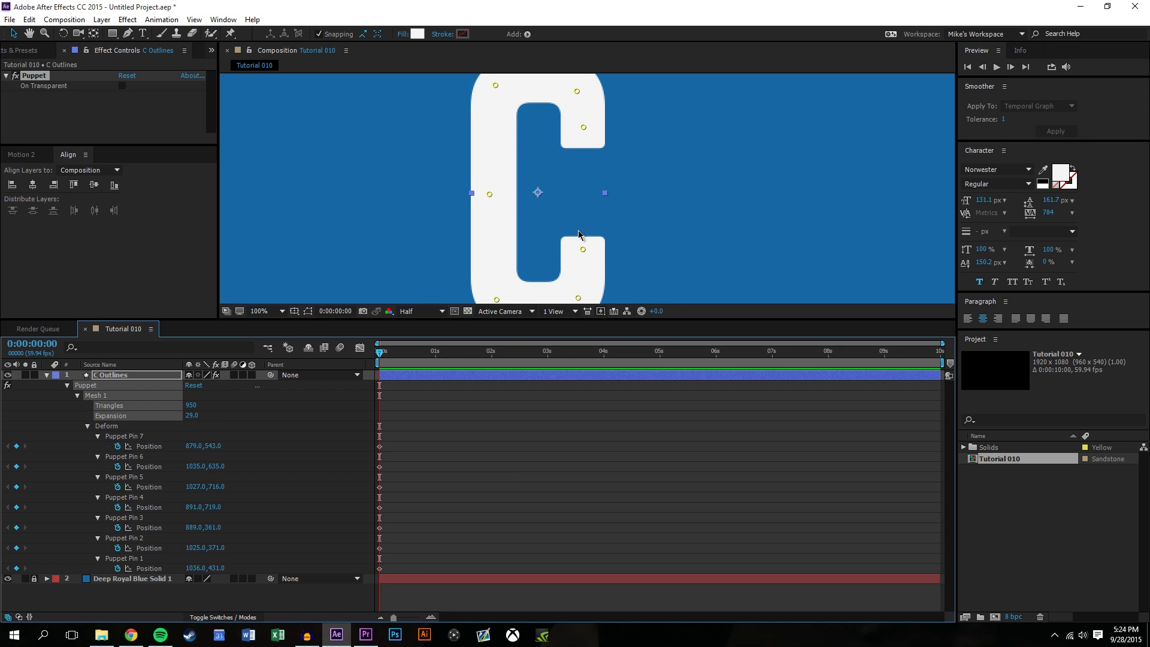
- Display the puppet mesh on the C and examine its density and expansion border
left_click(479, 232)
left_click(480, 258)
left_click(511, 433)
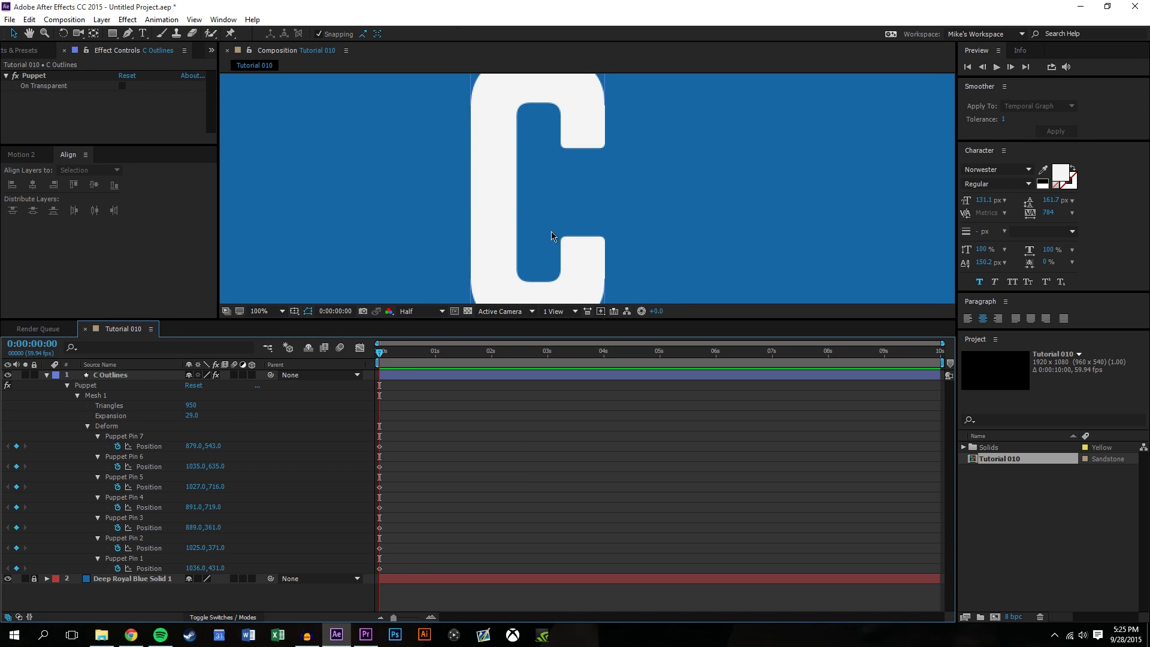
key("comma")
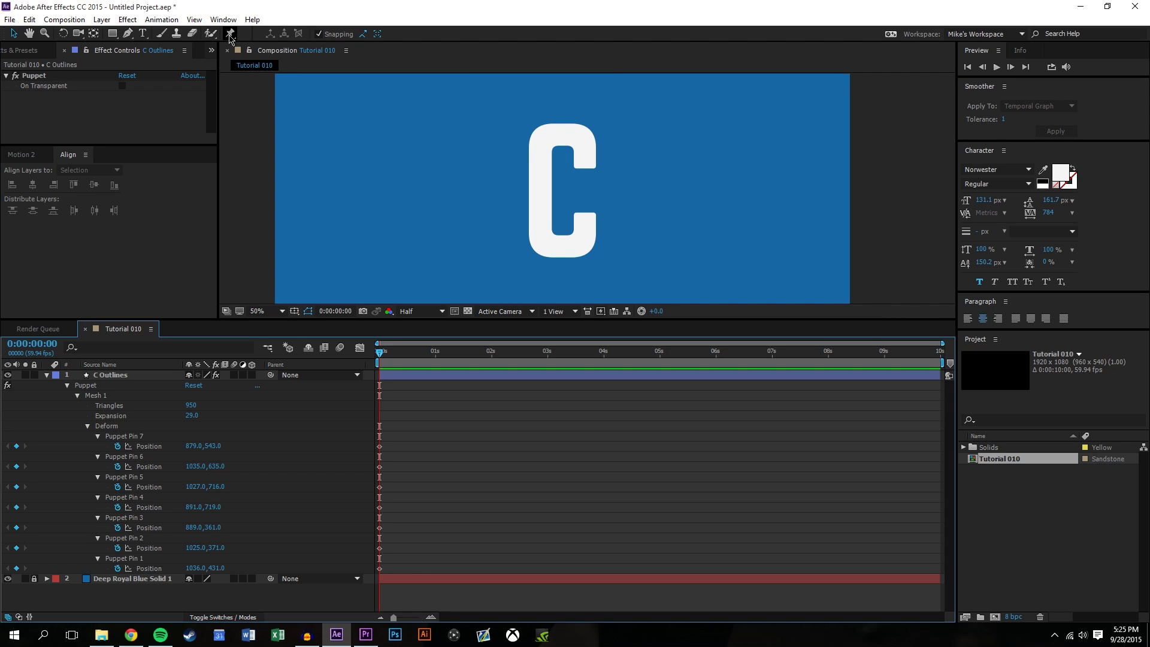
left_click(230, 34)
left_click(583, 138)
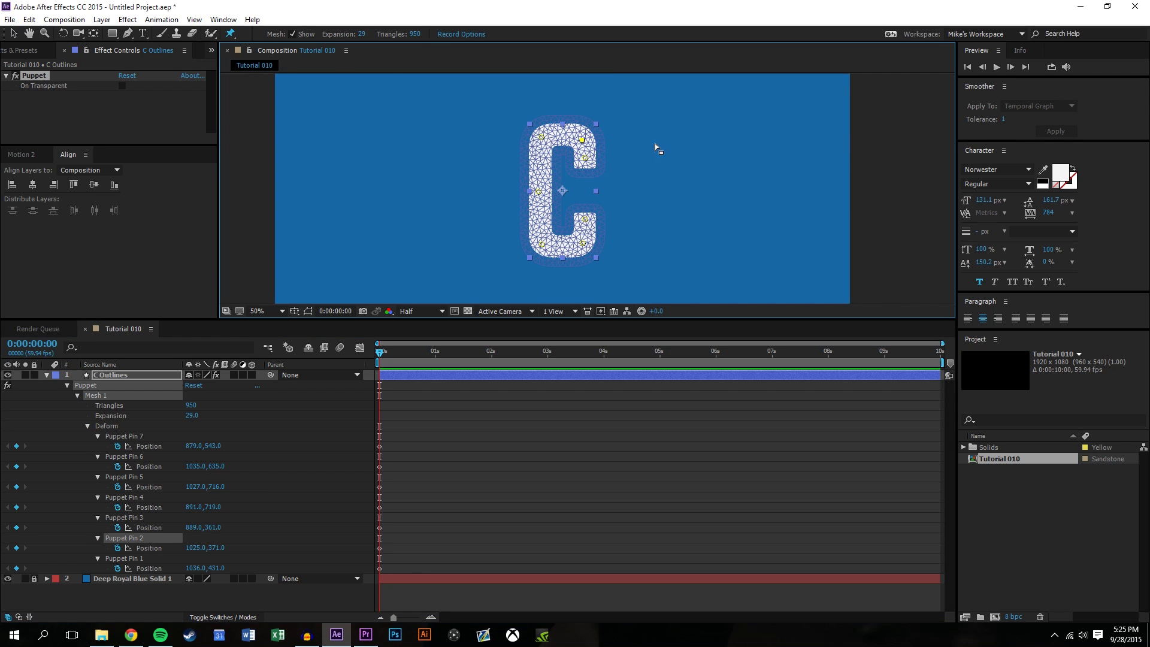
key("period")
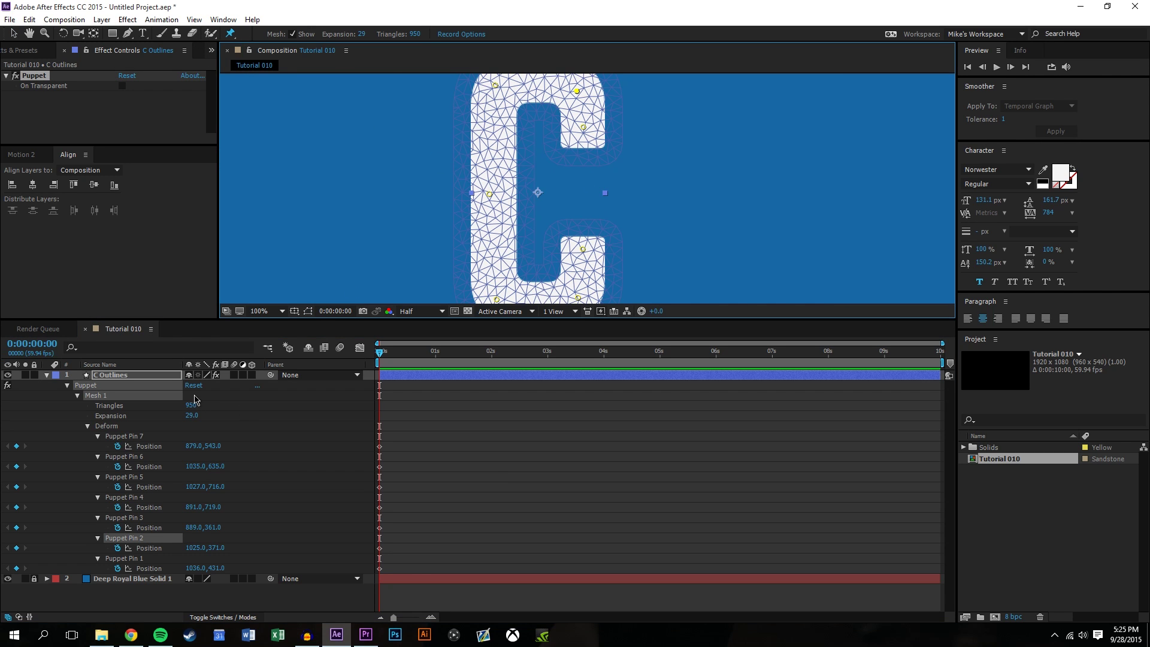
- Try the puppet mesh with 1500 triangles, and undo this along with the expansion change
left_click_drag(199, 405, 296, 406)
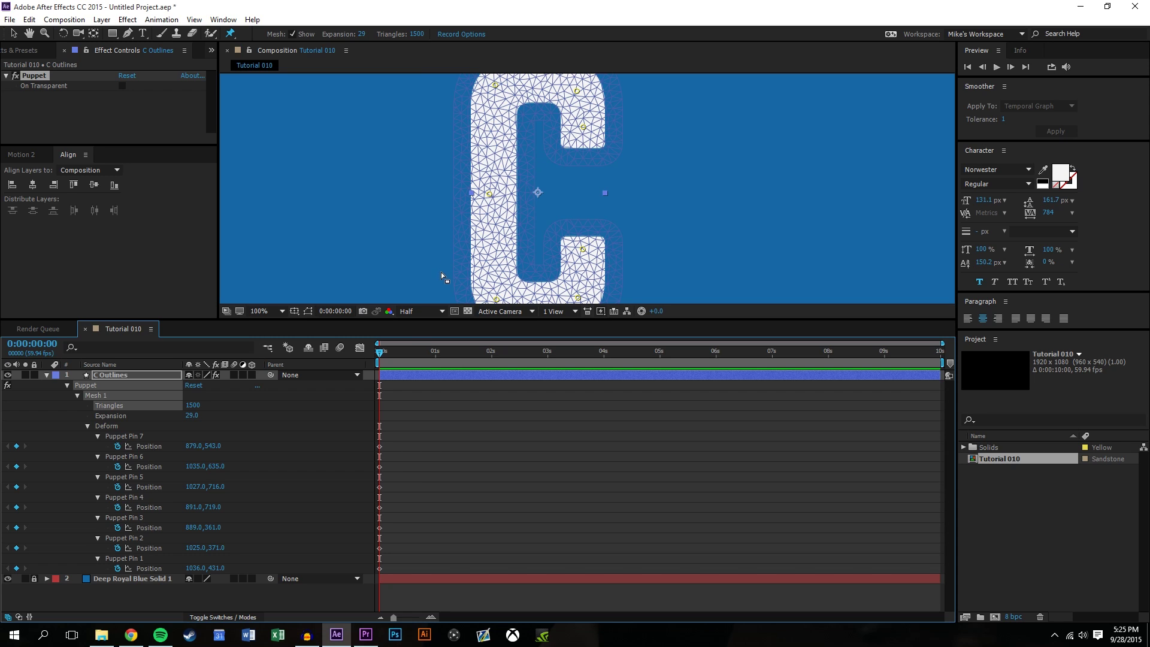
key("ctrl+z")
key("ctrl+z")
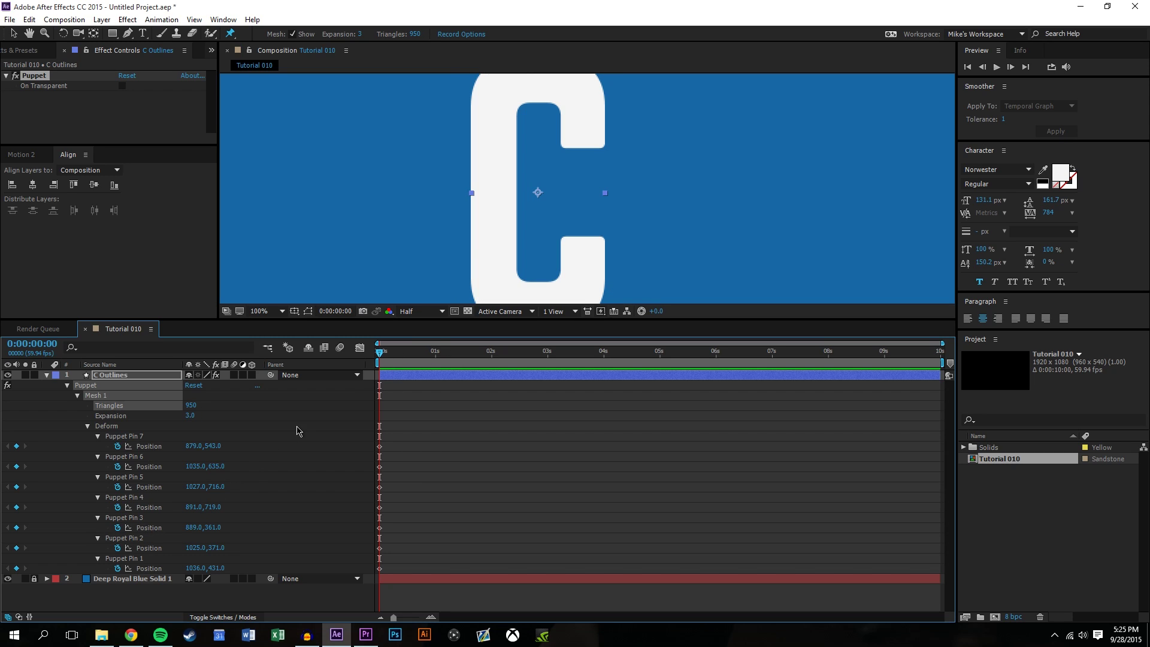
- Try to set the puppet mesh's triangles to 350
left_click(191, 406)
type("350")
key("Return")
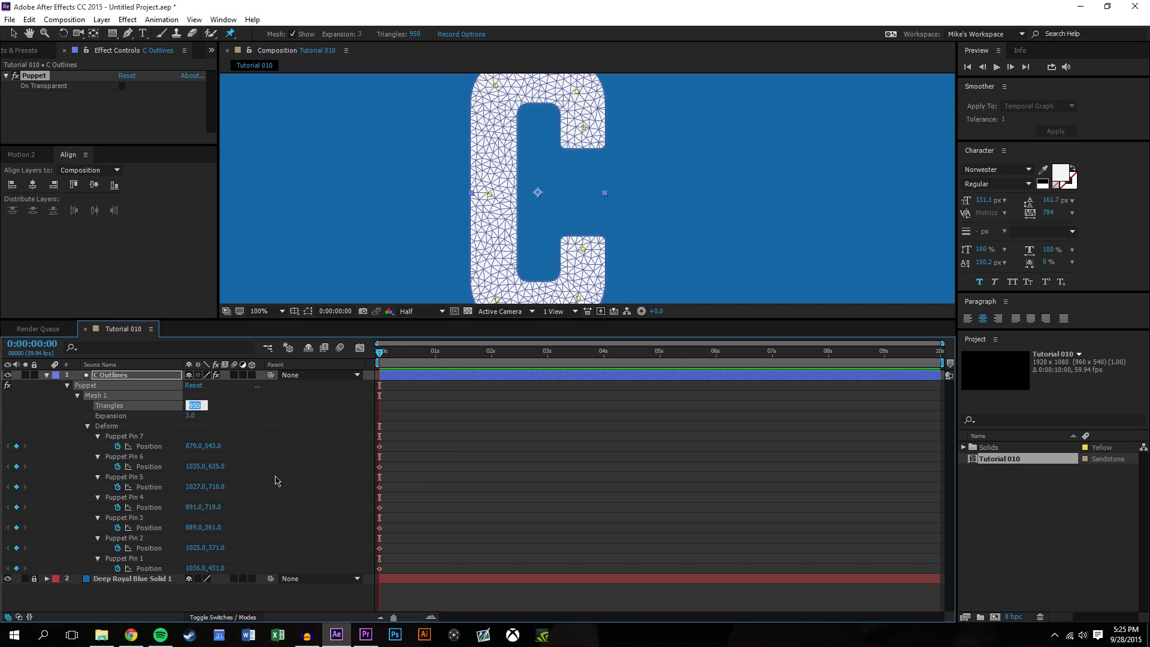
left_click(181, 396)
- Enlarge the composition view and try bending the C's upper arm by moving Puppet Pin 1 at its end outward
left_click(138, 559)
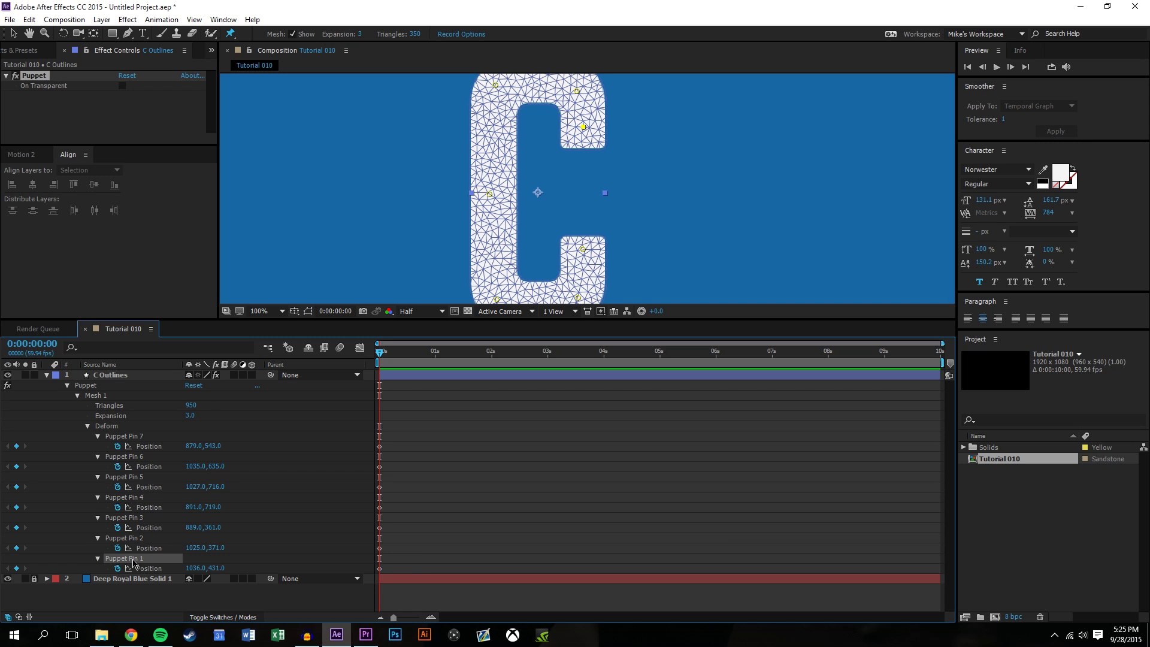
scroll(446, 159, "up", 1)
scroll(437, 153, "down", 1)
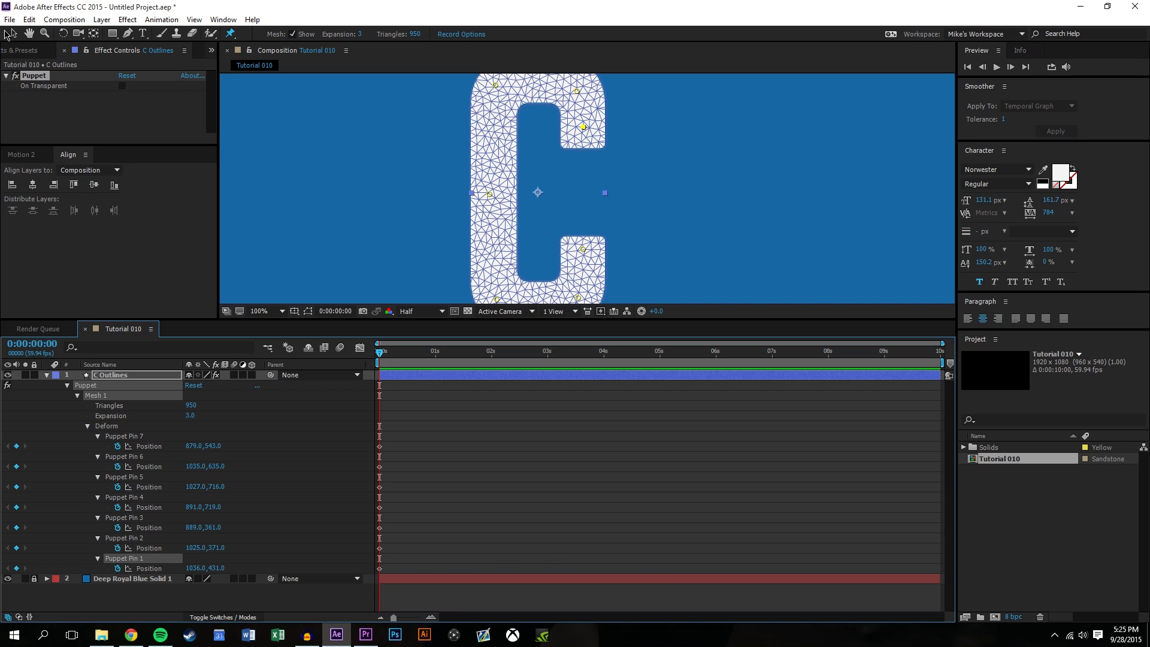
left_click_drag(348, 320, 348, 448)
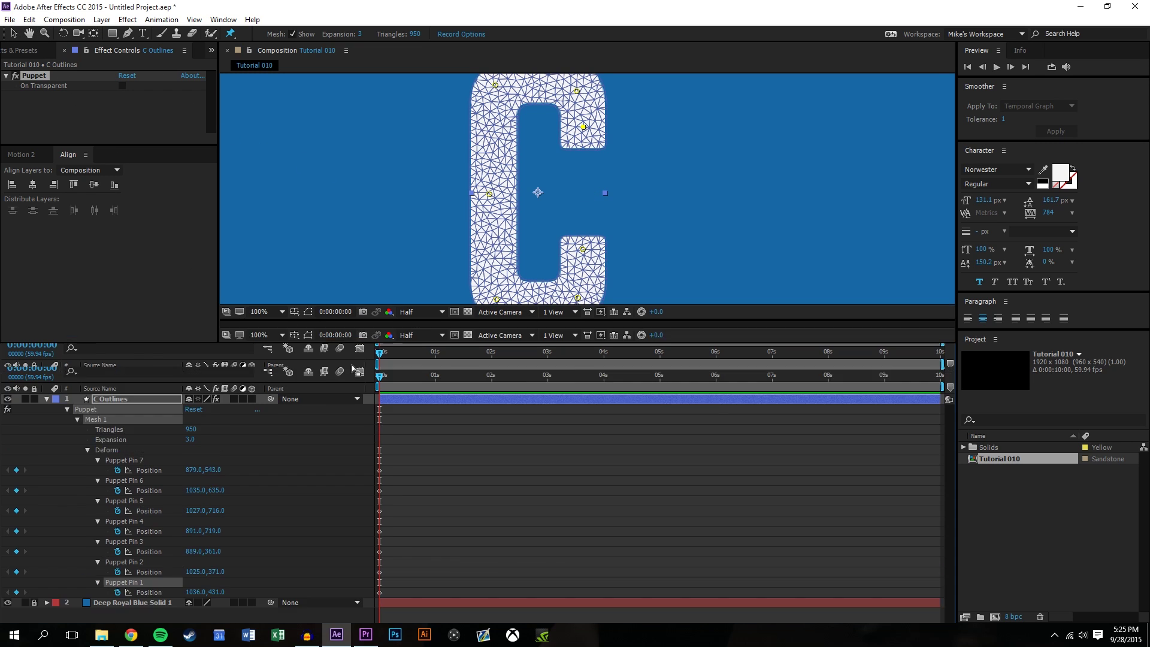
left_click(14, 34)
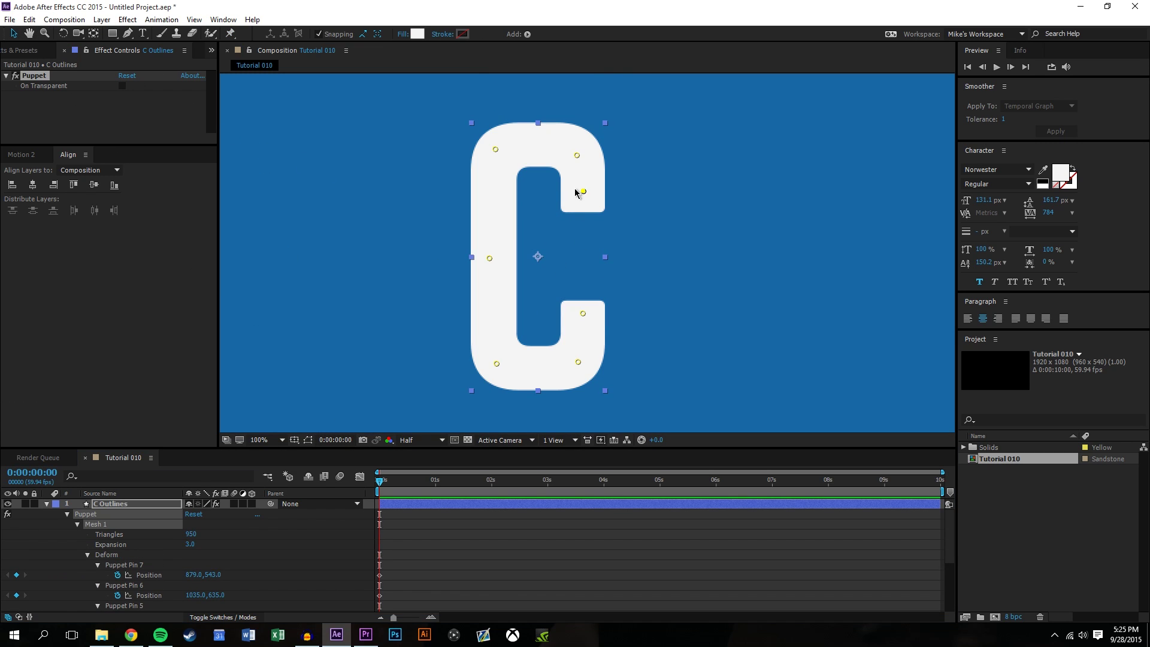
left_click_drag(583, 192, 780, 387)
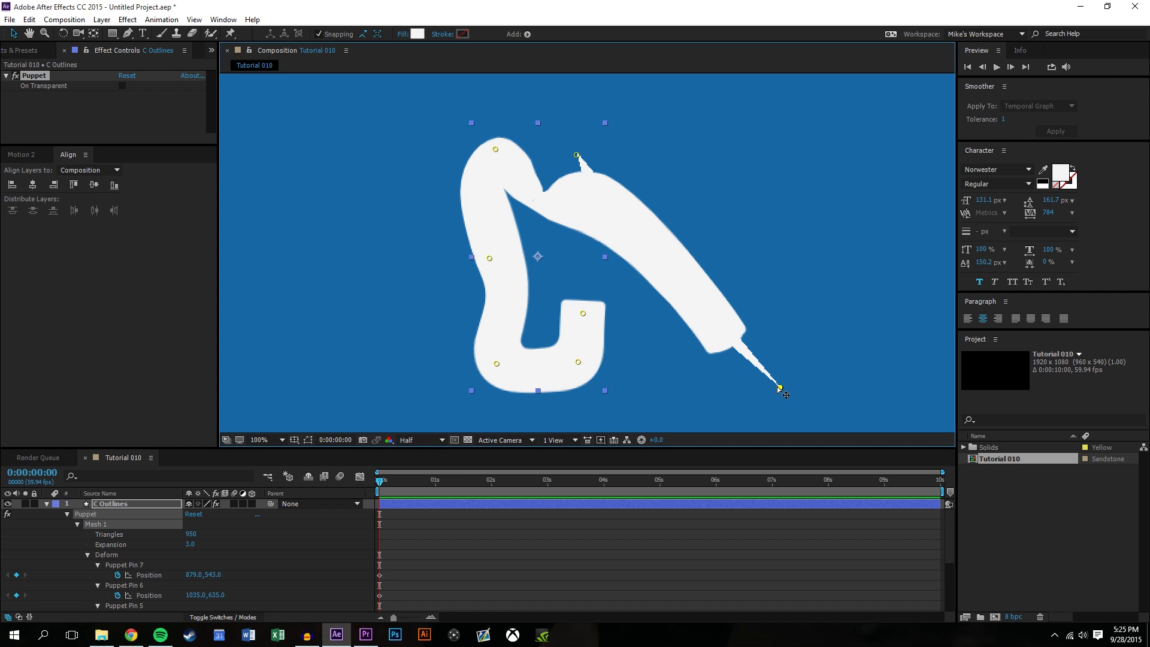
left_click_drag(780, 388, 619, 200)
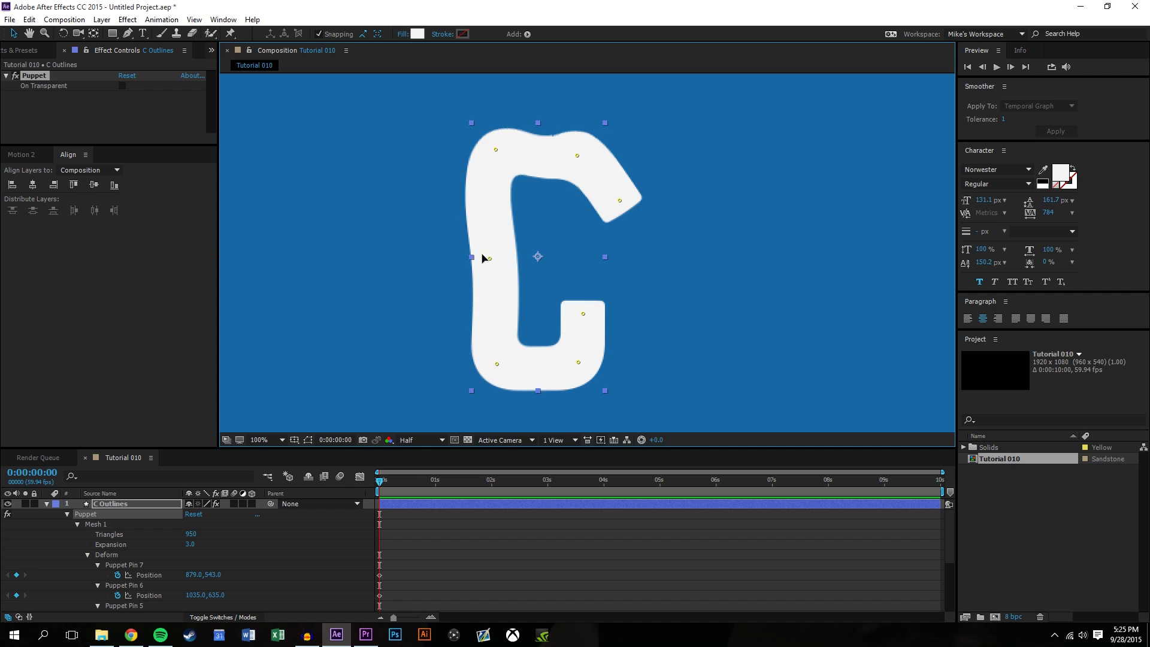
- Try bulging the C by moving the stem's middle pin left and the lower-left corner pin down and left
left_click_drag(482, 254, 380, 254)
key("ctrl+z")
left_click_drag(490, 258, 390, 250)
left_click_drag(496, 364, 442, 406)
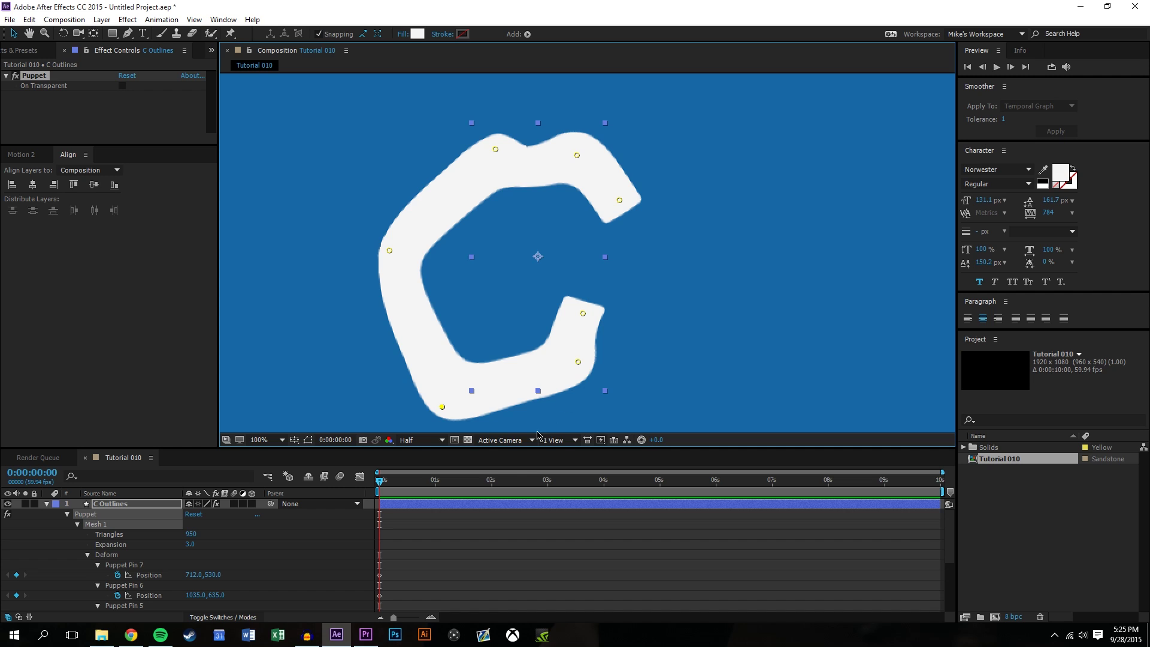
- Undo the trial puppet pin moves on the C
key("ctrl+z")
key("ctrl+z")
key("ctrl+z")
key("ctrl+z")
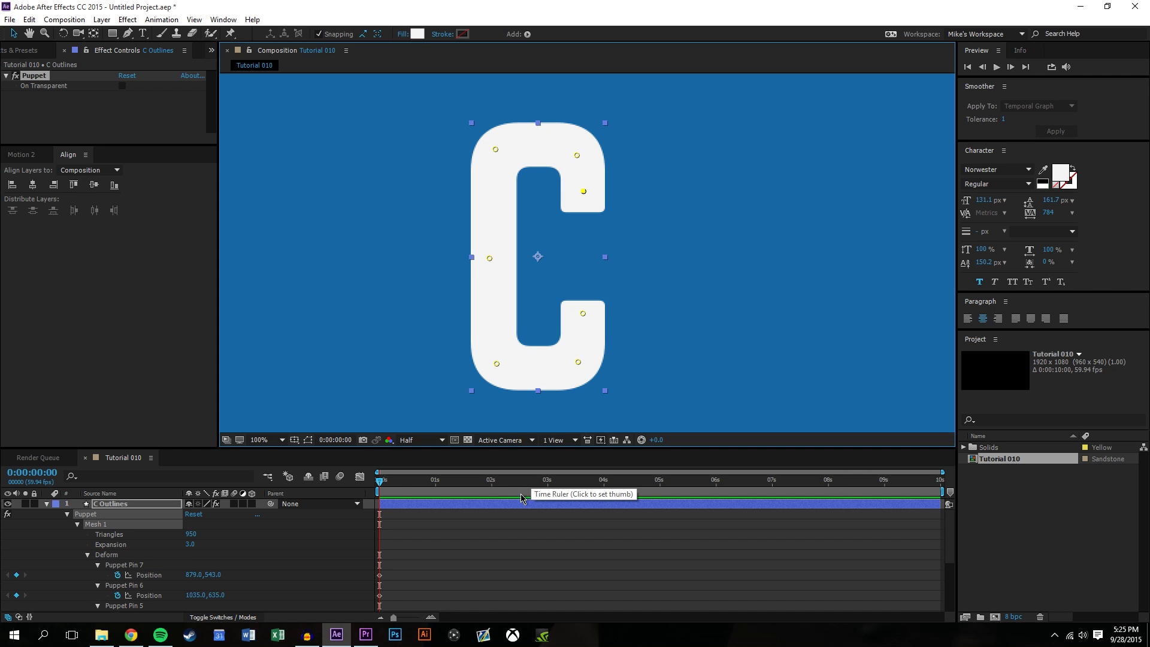
- Add position keyframes for all seven puppet pins at 0:00:01:02 and select the pins' keyframes at the start
left_click(488, 549)
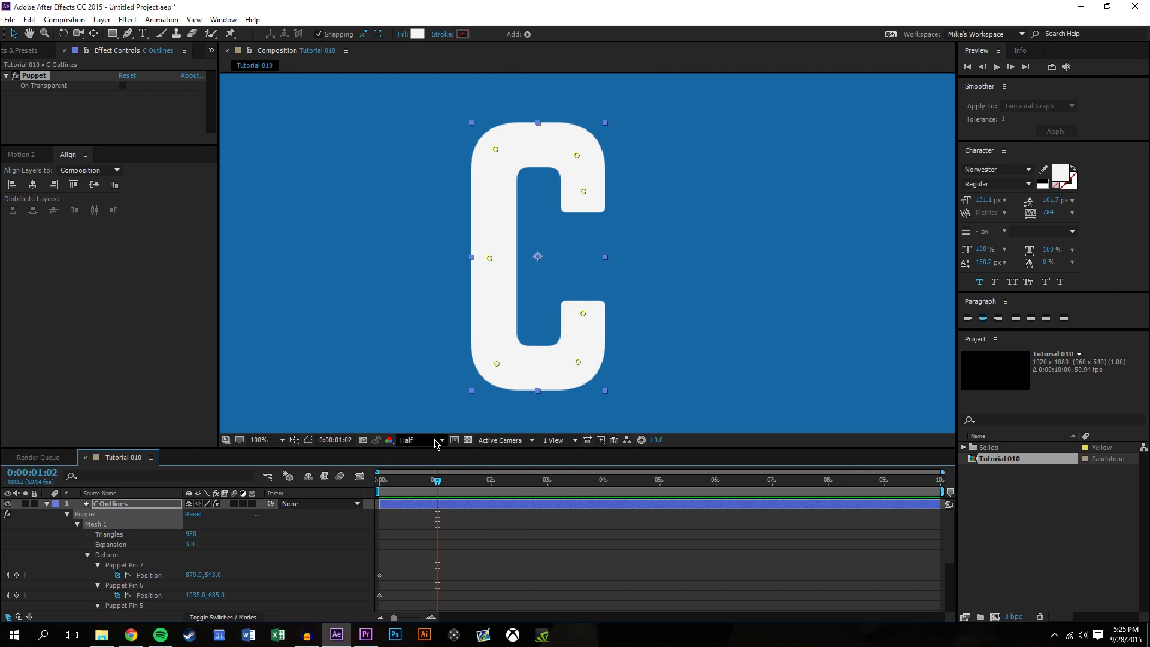
left_click_drag(434, 449, 485, 349)
scroll(493, 253, "down", 1)
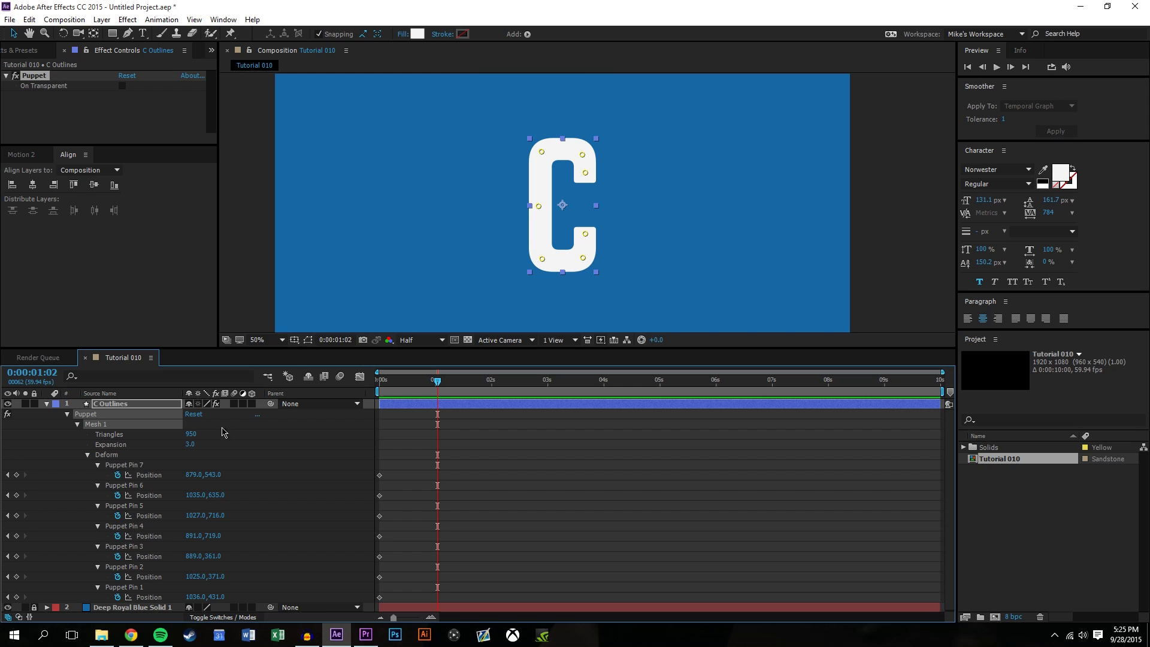
left_click_drag(16, 474, 16, 597)
left_click_drag(394, 462, 372, 624)
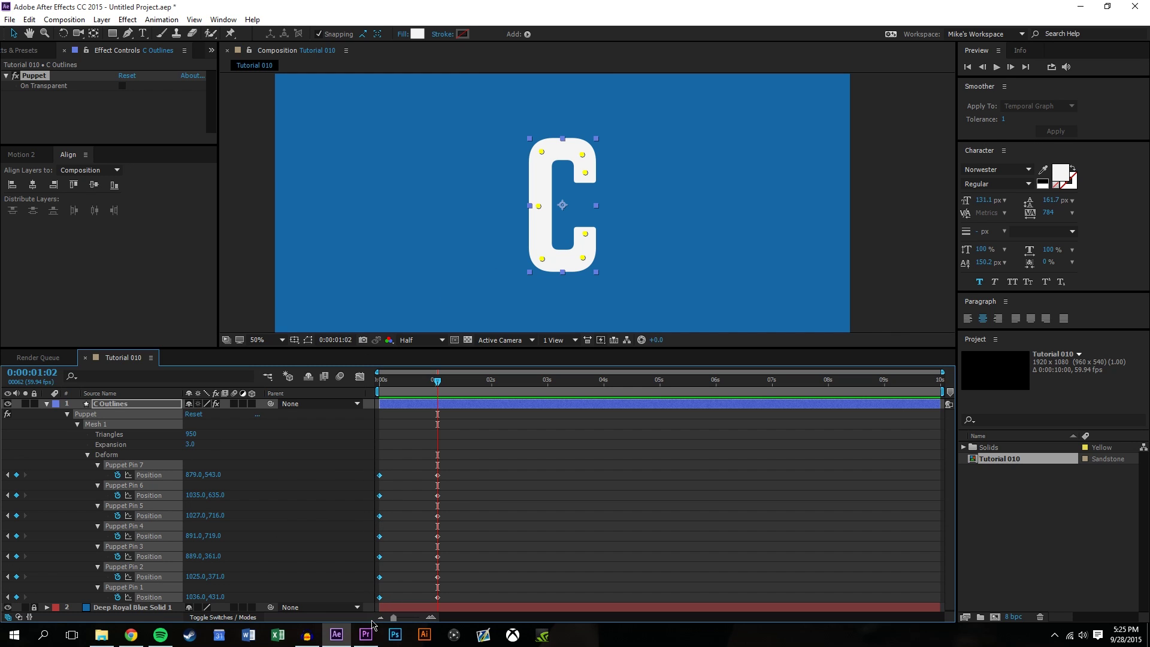
- At 0:00:02:00, try stretching the C's top by moving Puppet Pins 1, 2 and 3 outward and upward
left_click_drag(502, 396, 491, 399)
left_click(587, 178)
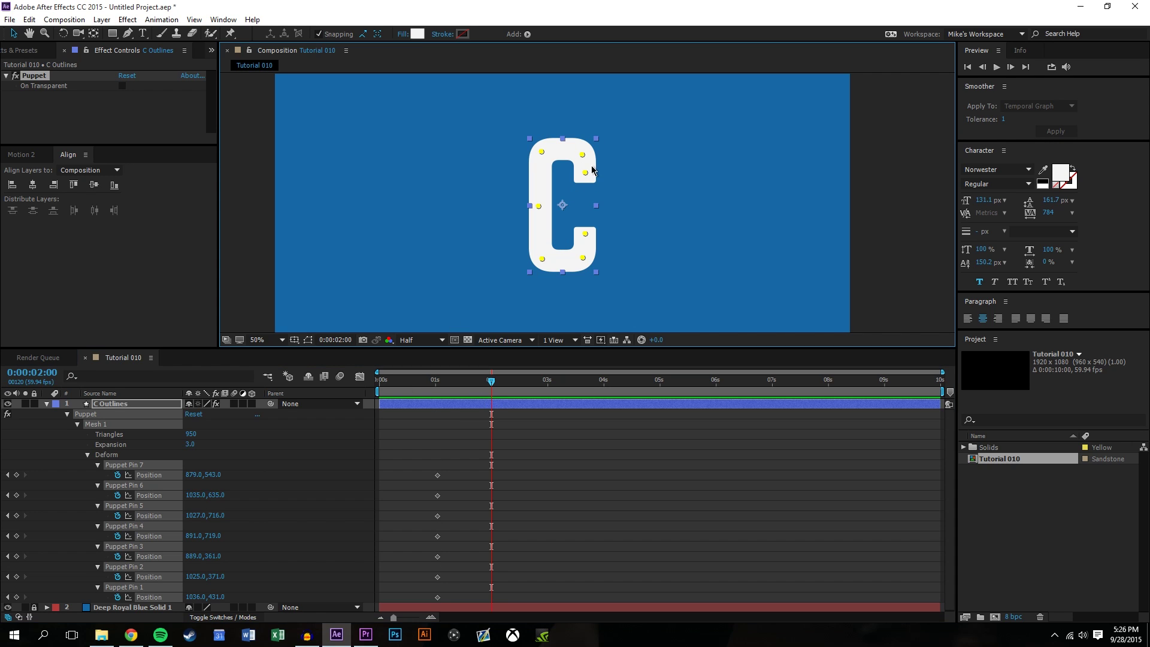
left_click_drag(585, 173, 582, 124)
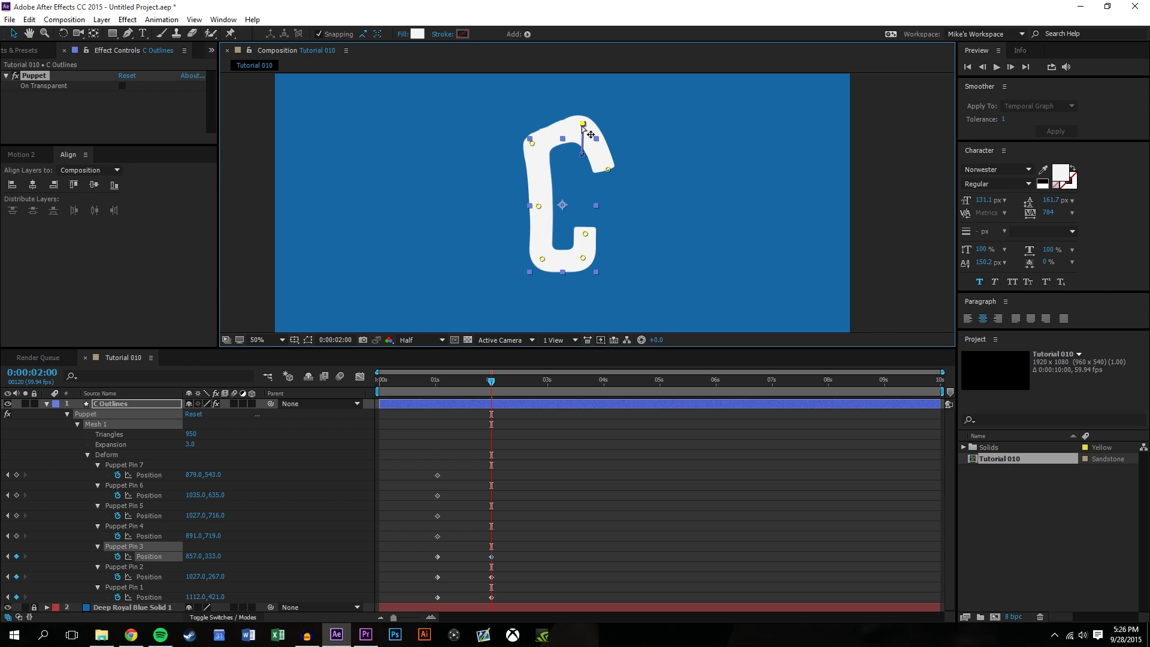
left_click_drag(608, 168, 618, 165)
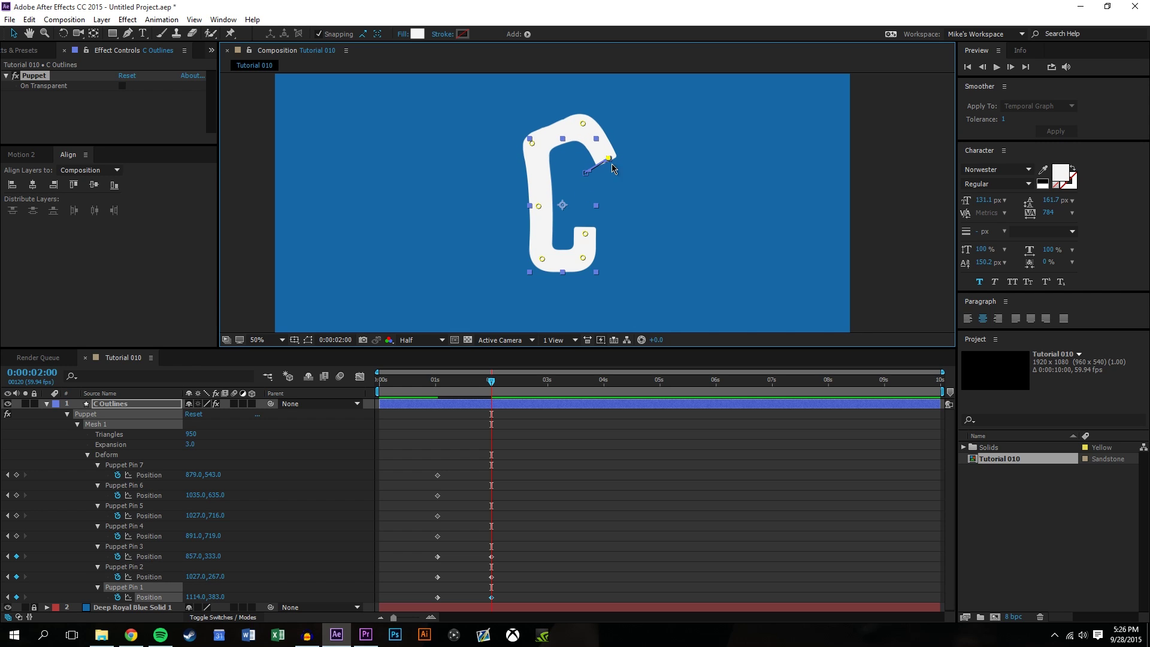
left_click(524, 390)
left_click_drag(492, 381, 419, 409)
- Undo the trial pin moves made at 0:00:02:00
key("ctrl+z")
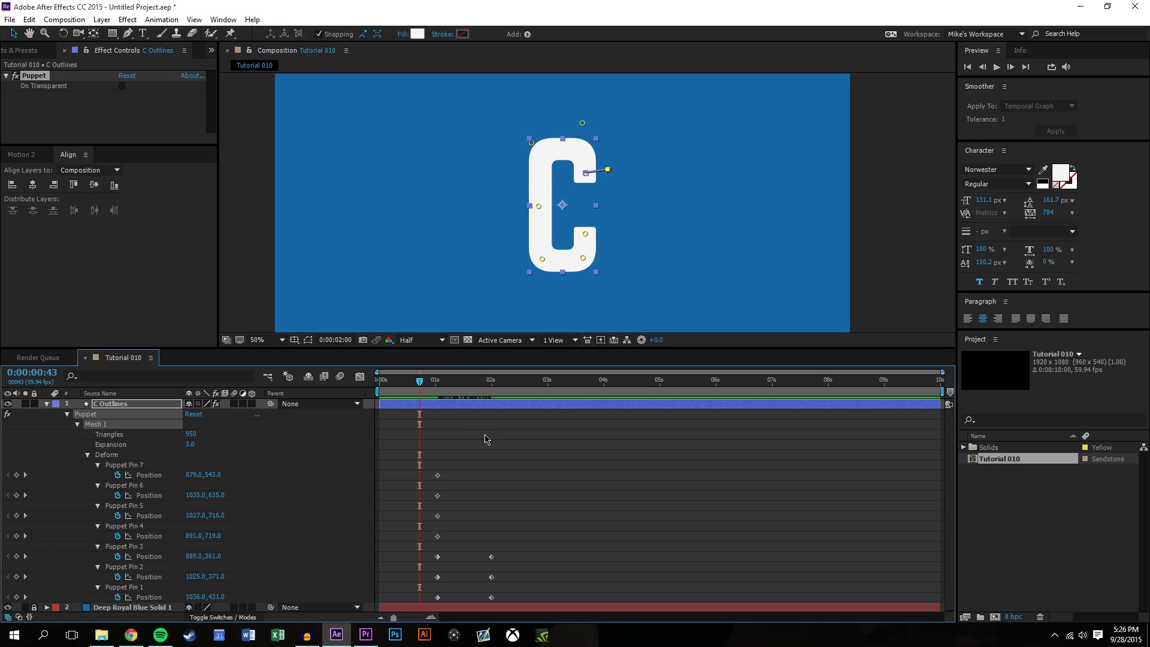
key("ctrl+z")
key("ctrl+z")
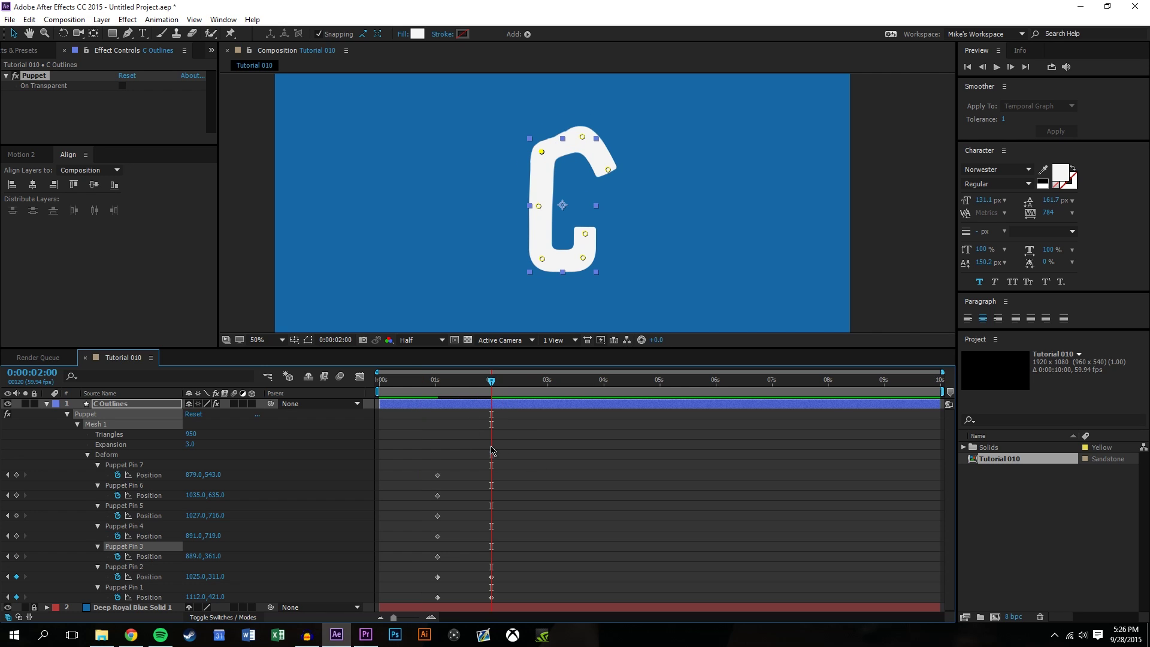
key("ctrl+z")
left_click_drag(419, 445, 459, 594)
left_click_drag(439, 500, 497, 485)
key("ctrl+z")
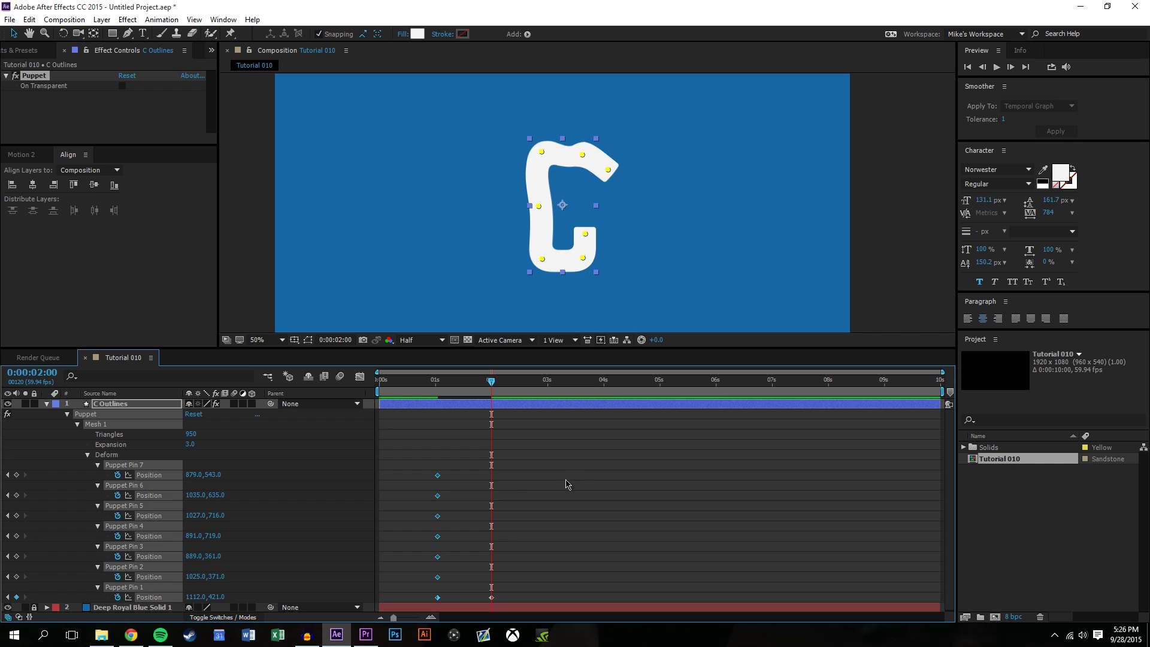
key("ctrl+z")
- Move all seven pins' position keyframes to 0:00:02:00, and at 0:00:01:03 pull Puppet Pin 1 down to about 1052, 685 on the lower arm
mouse_move(410, 438)
left_mouse_down()
mouse_move(477, 595)
mouse_move(451, 486)
mouse_move(491, 494)
left_mouse_up()
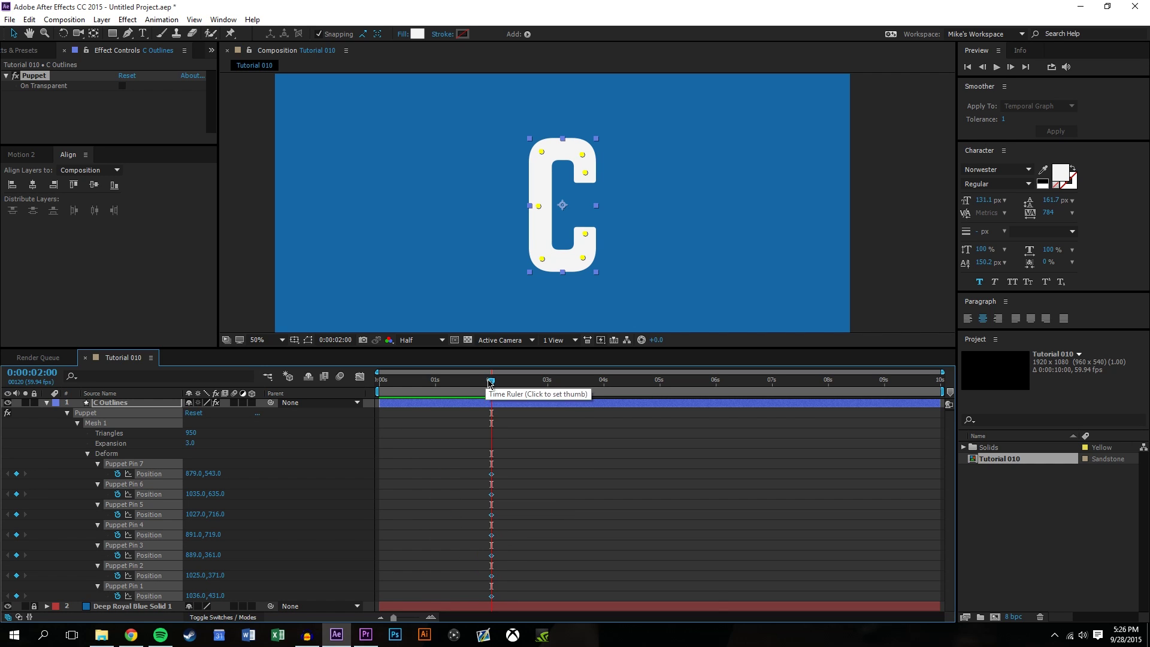
left_click(422, 389)
left_click(438, 389)
left_click_drag(585, 172, 590, 253)
key("ctrl+z")
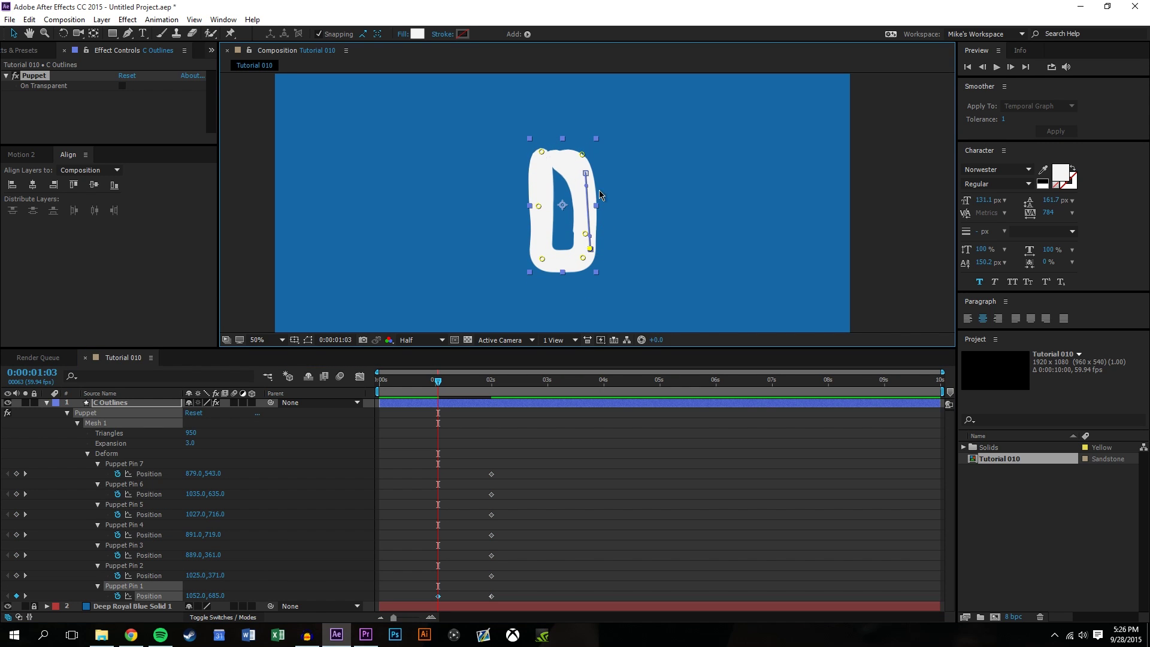
- At 0:00:01:03, lower Puppet Pin 7 to about 878, 627, Pin 3 to about 882, 439 and Pin 2 to about 1027, 431
key("period")
left_click_drag(495, 100, 494, 115)
left_click_drag(489, 209, 489, 258)
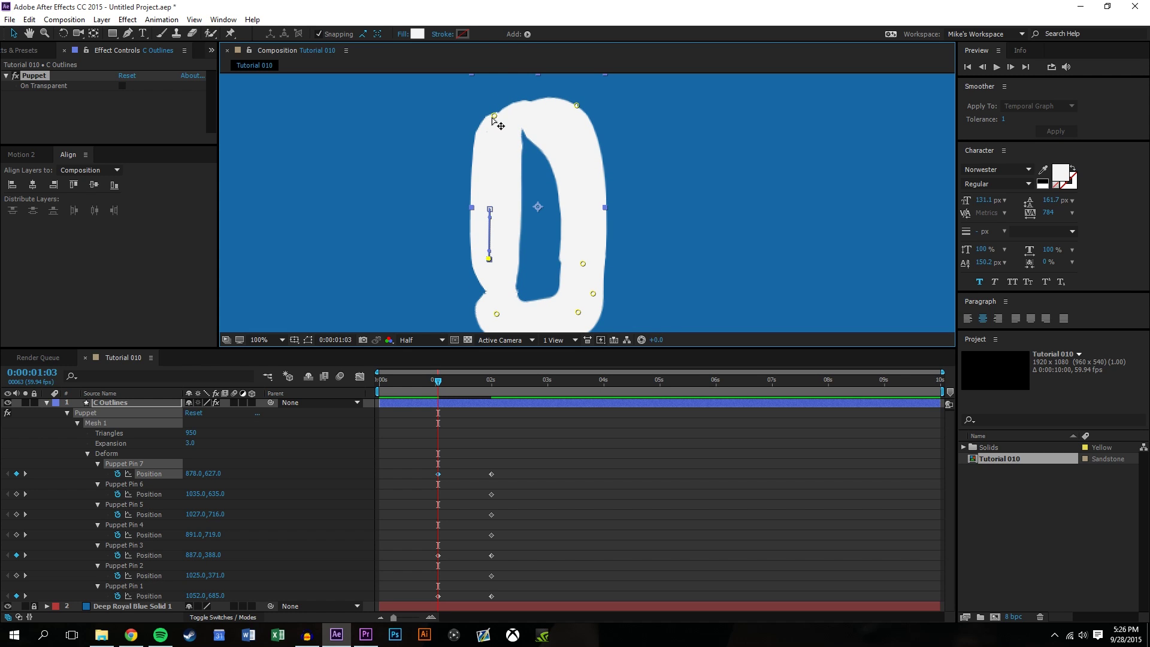
left_click_drag(494, 115, 491, 146)
left_click_drag(577, 105, 578, 142)
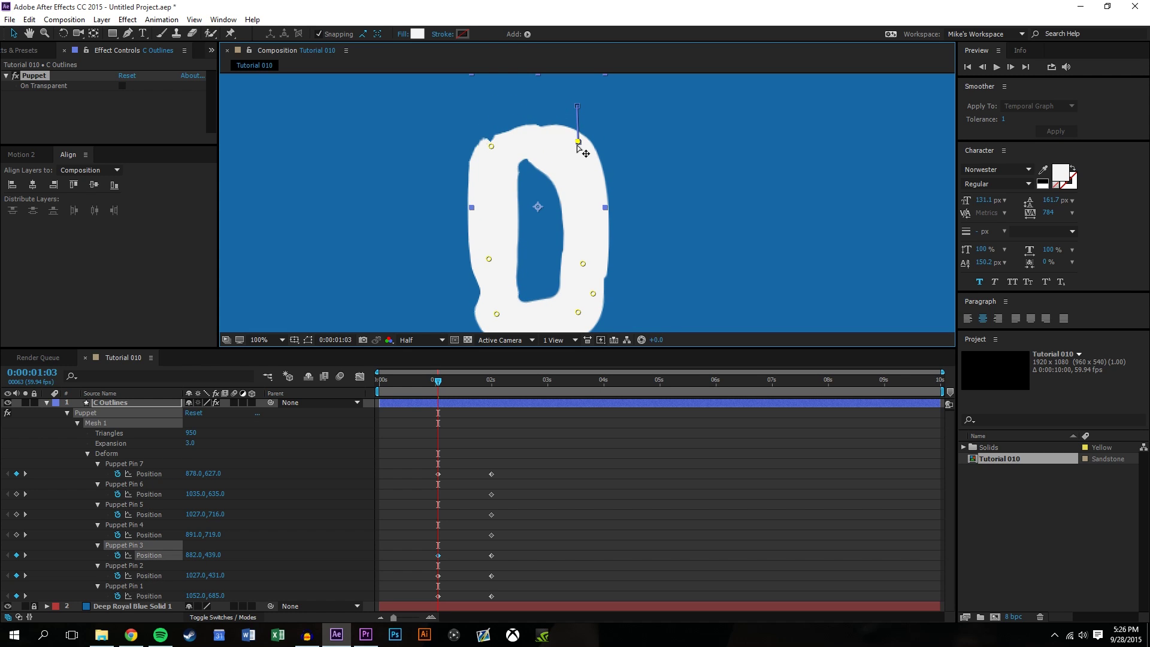
key("comma")
left_click(592, 504)
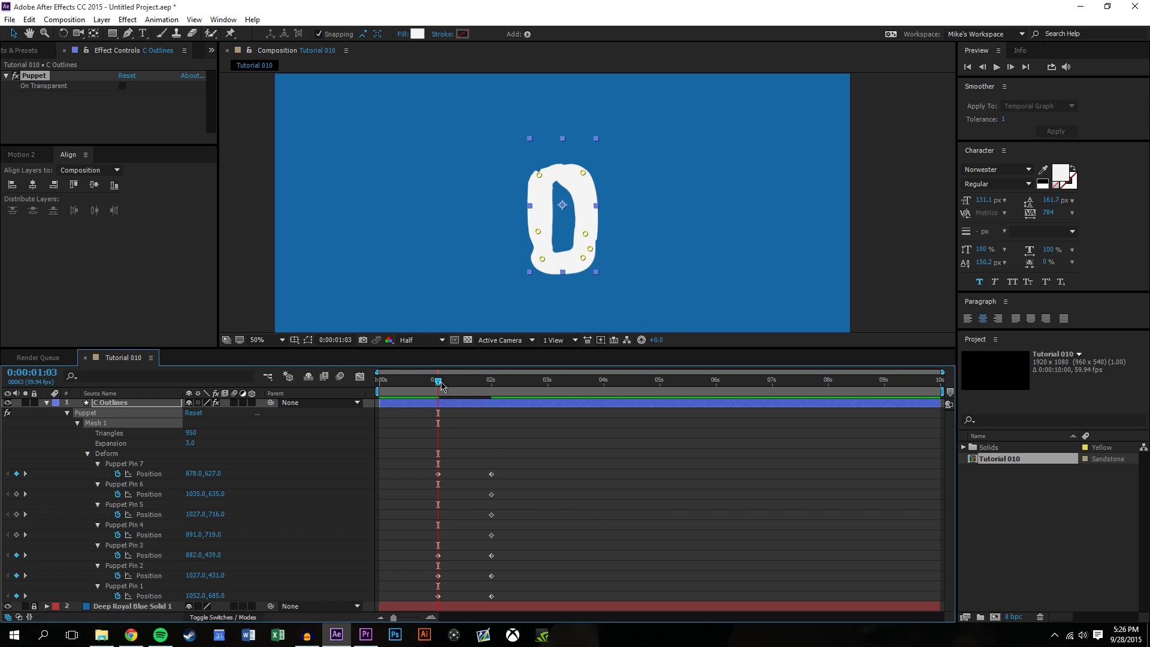
- At 0:00:01:31, move Puppet Pin 1 down to about 1050, 662 beside the lower arm
left_click_drag(442, 384, 469, 420)
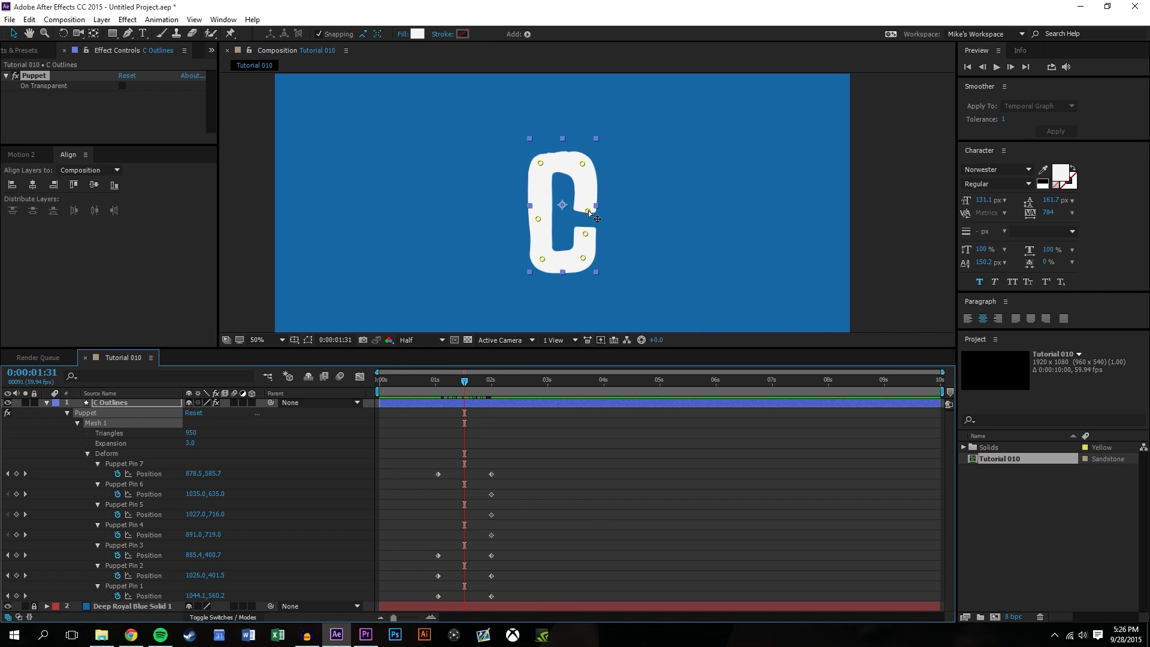
left_click_drag(589, 212, 587, 194)
- Try deleting all pins' keyframes at 0:00:02:00 and lowering Puppet Pin 1 at 0:00:01:53
left_click_drag(473, 382, 488, 387)
left_click_drag(586, 193, 593, 252)
left_click_drag(526, 449, 490, 604)
key("Delete")
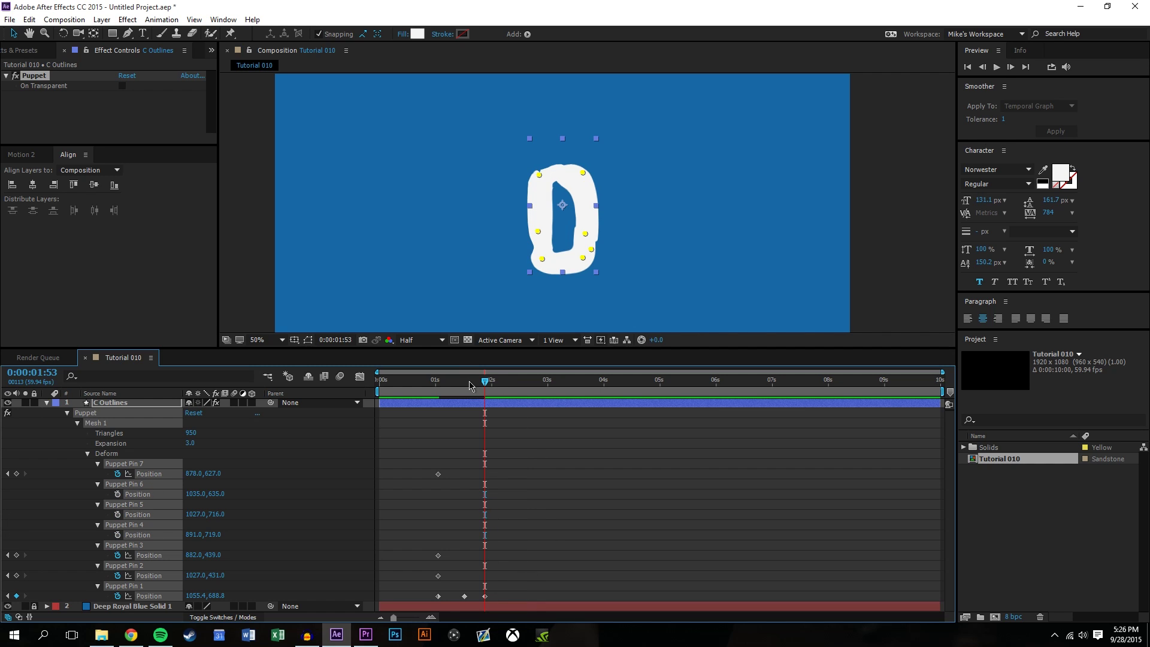
left_click_drag(497, 386, 505, 384)
left_click_drag(582, 178, 570, 158)
key("ctrl+z")
- At 0:00:01:31, try slanting the closed C by moving Puppet Pins 2, 3 and 7 up and left, and Pin 1 down and right
left_click_drag(478, 386, 460, 411)
left_click(580, 190)
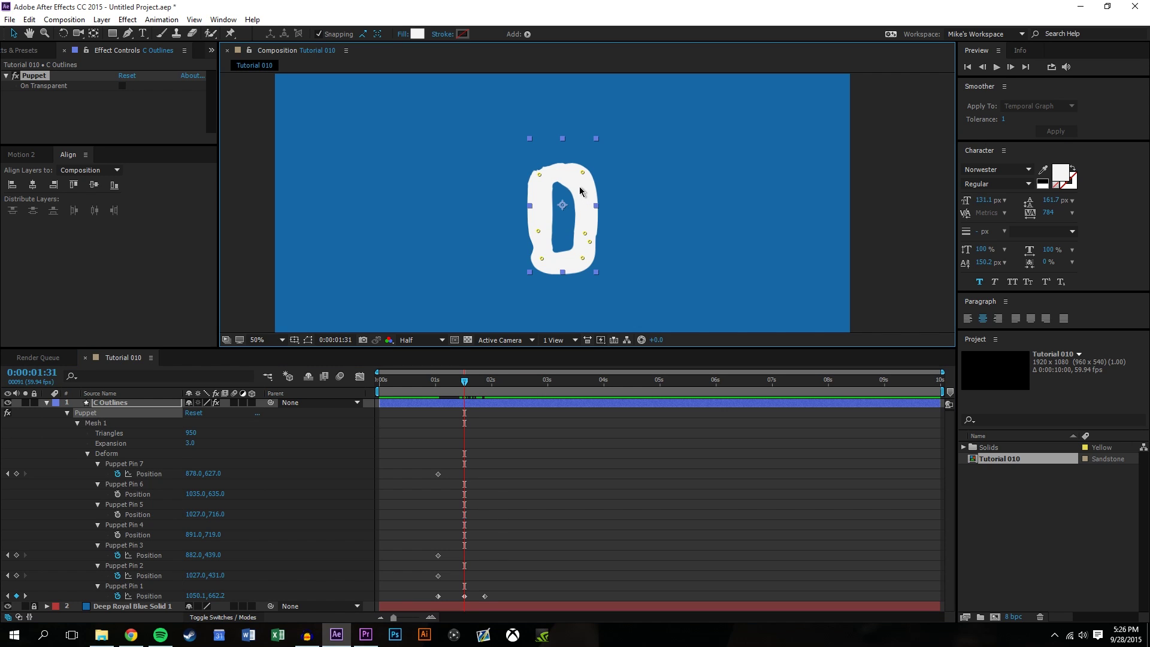
left_click_drag(582, 174, 567, 133)
left_click_drag(539, 175, 525, 147)
left_click_drag(538, 233, 522, 194)
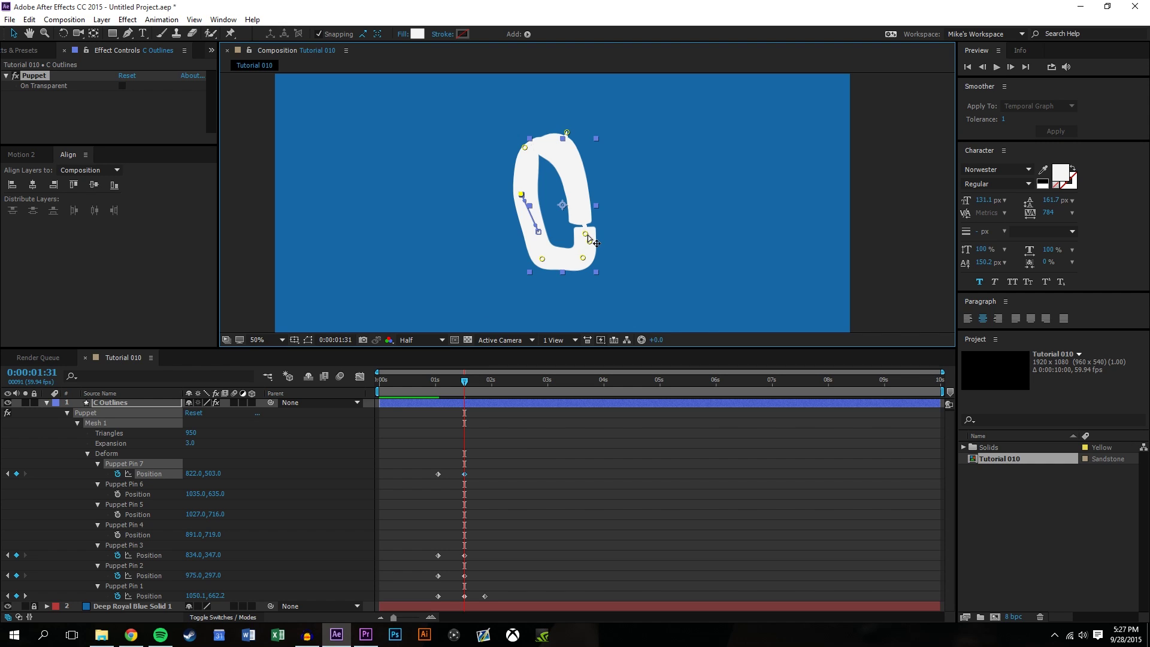
left_click_drag(587, 234, 597, 257)
key("ctrl+z")
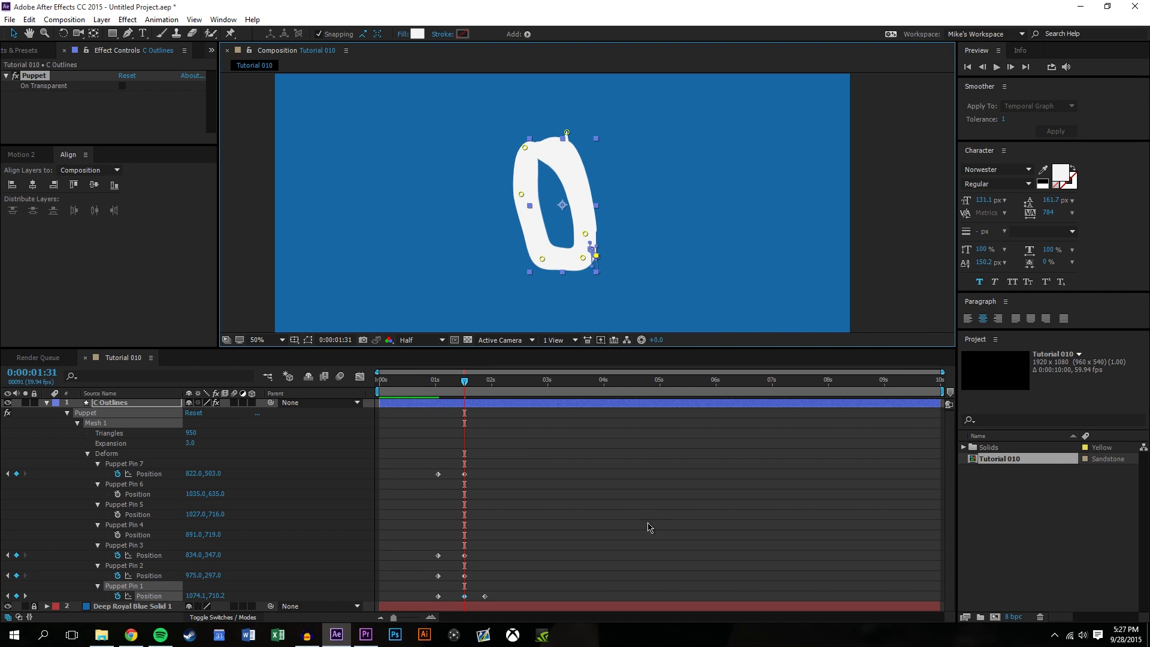
- Remove Puppet Pin 1's keyframe at 0:00:01:53 and try reopening the C at 0:00:02:04 by raising Puppet Pins 1, 2 and 3
mouse_move(477, 382)
left_mouse_down()
mouse_move(423, 381)
mouse_move(499, 381)
left_mouse_up()
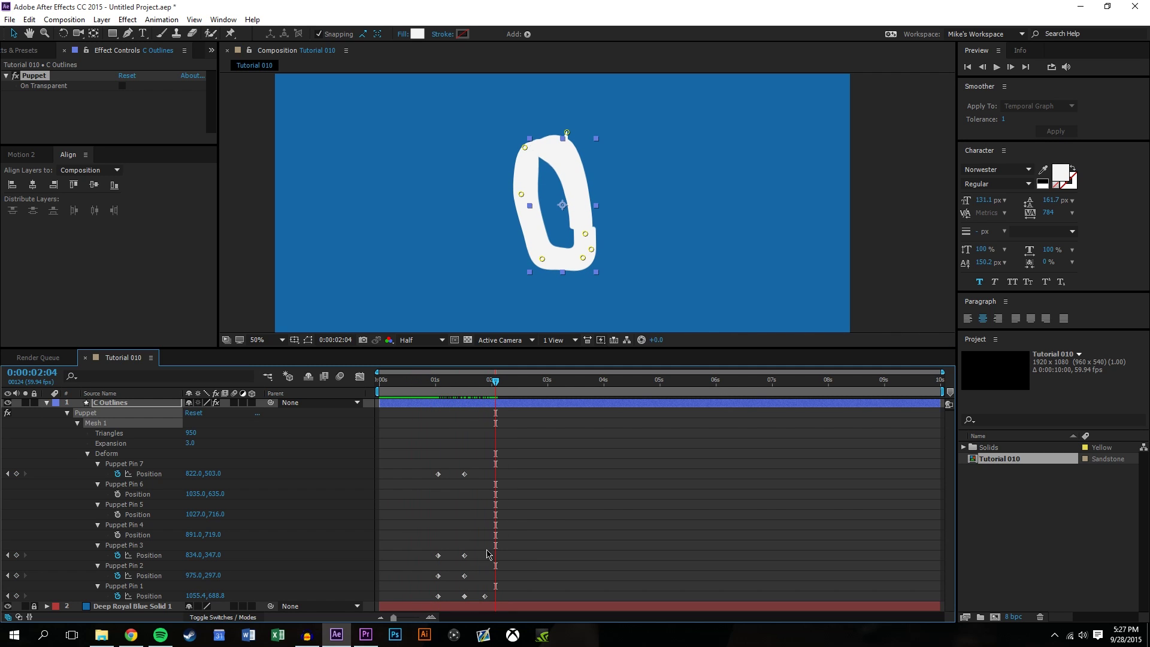
left_click(484, 596)
key("Delete")
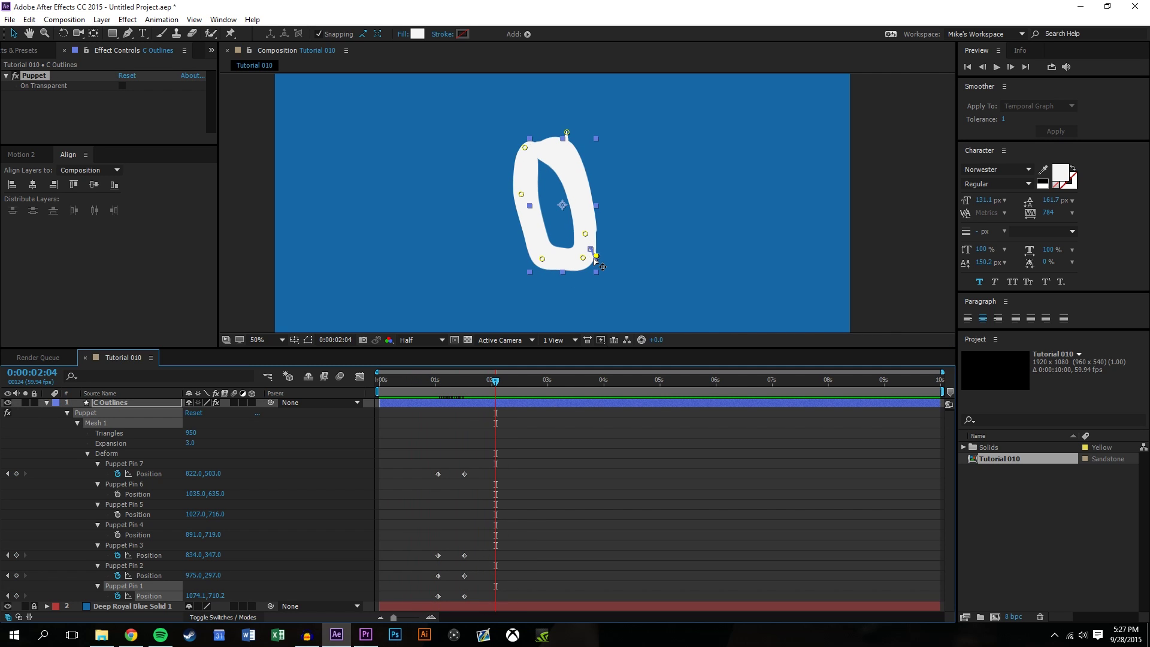
left_click_drag(596, 258, 570, 127)
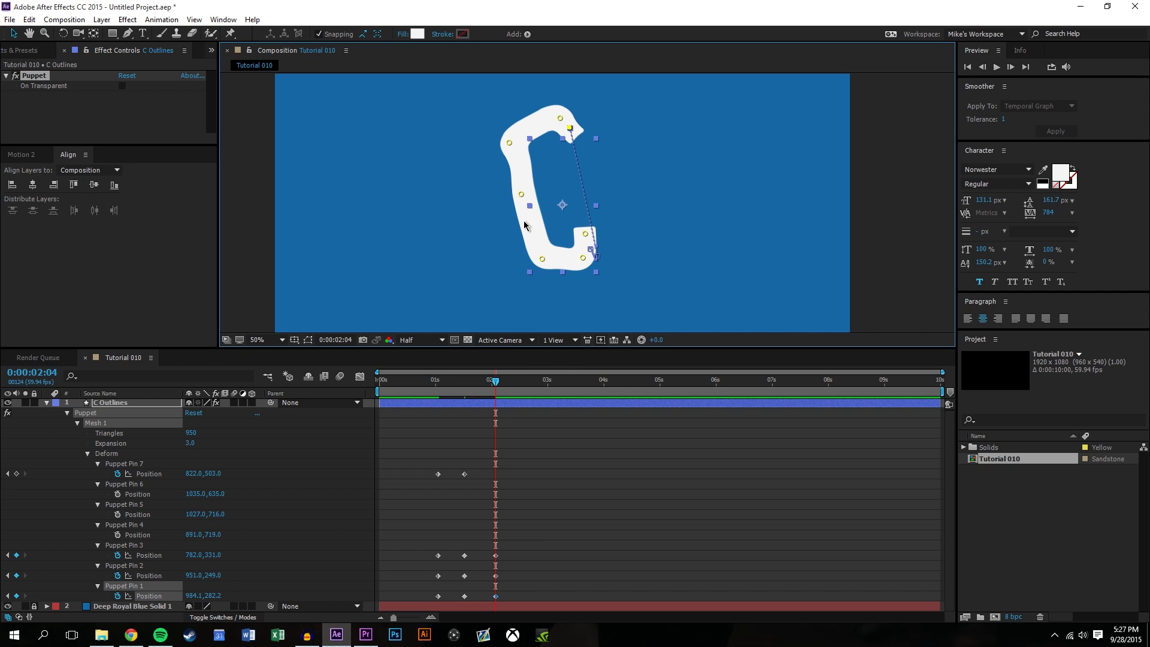
left_click(604, 513)
- At 0:00:02:41, try bringing the C back toward its upright shape by repositioning Puppet Pins 1, 2, 3 and 7
left_click_drag(495, 381, 542, 398)
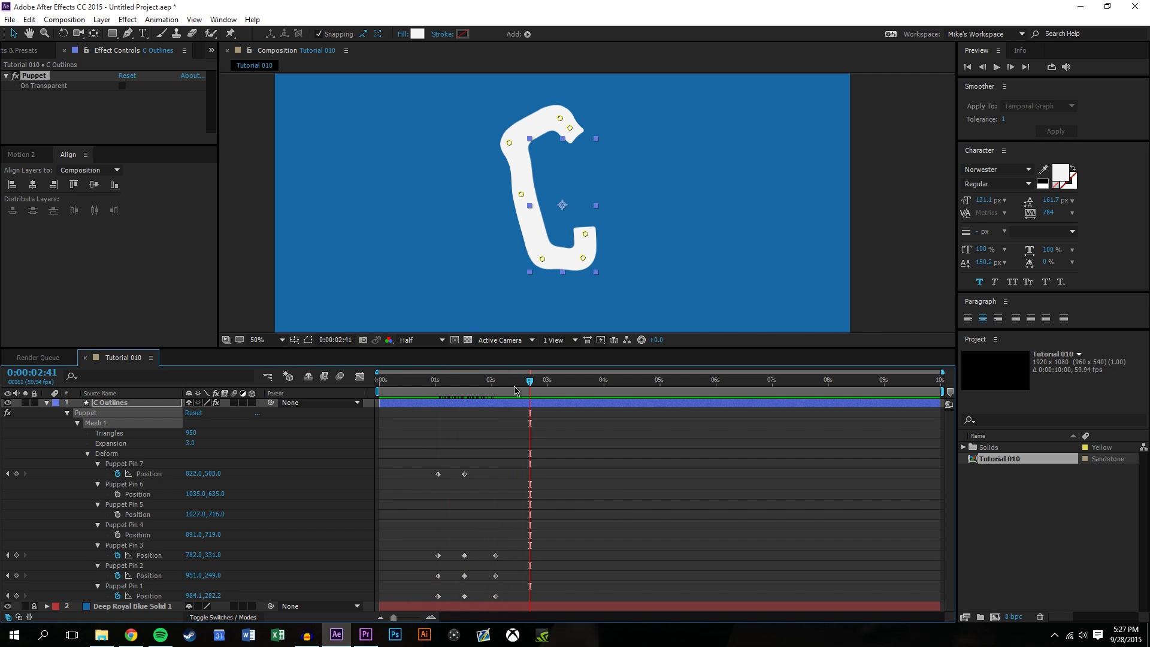
left_click(575, 133)
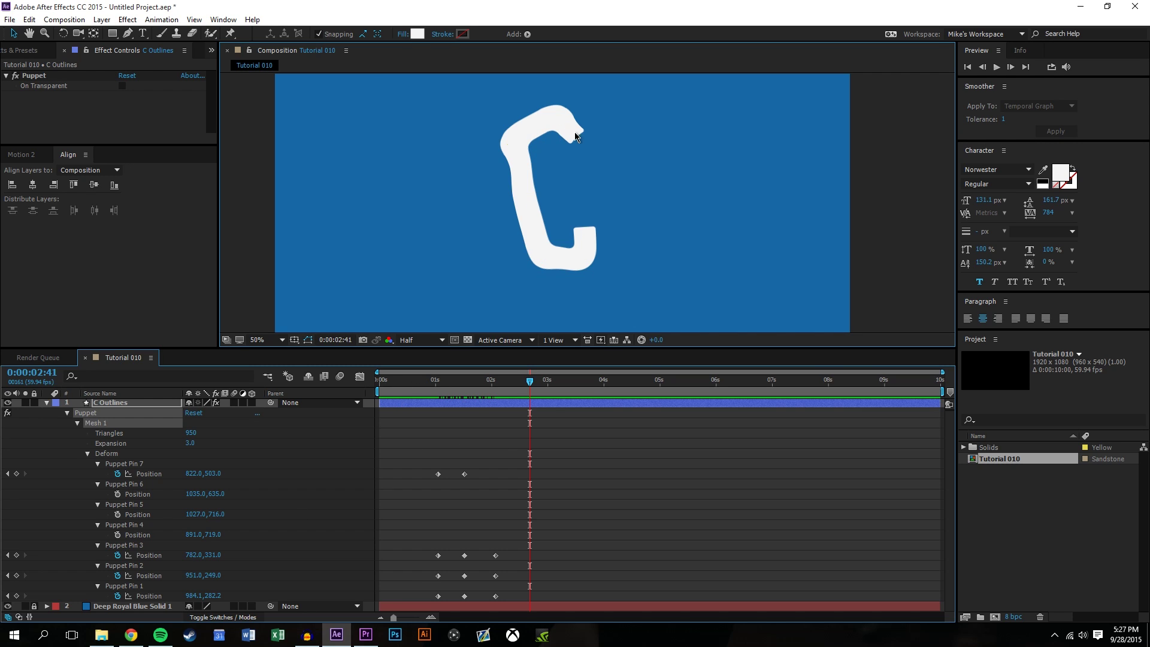
left_click(569, 150)
left_click(567, 185)
left_click(90, 488)
left_click(122, 405)
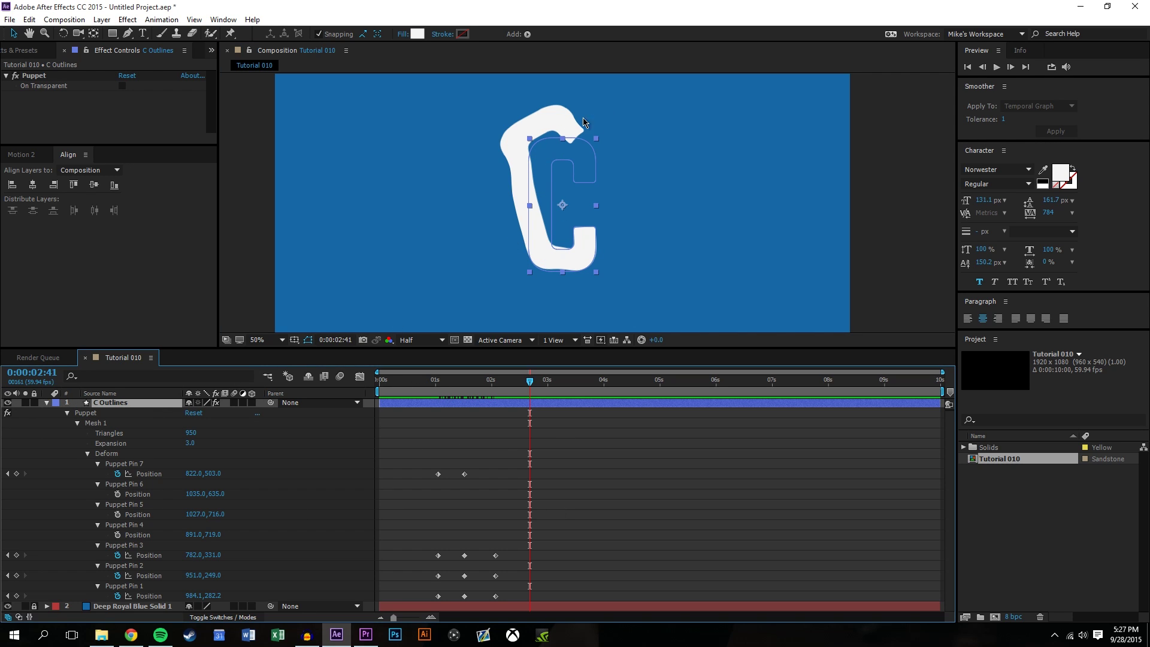
left_click(558, 163)
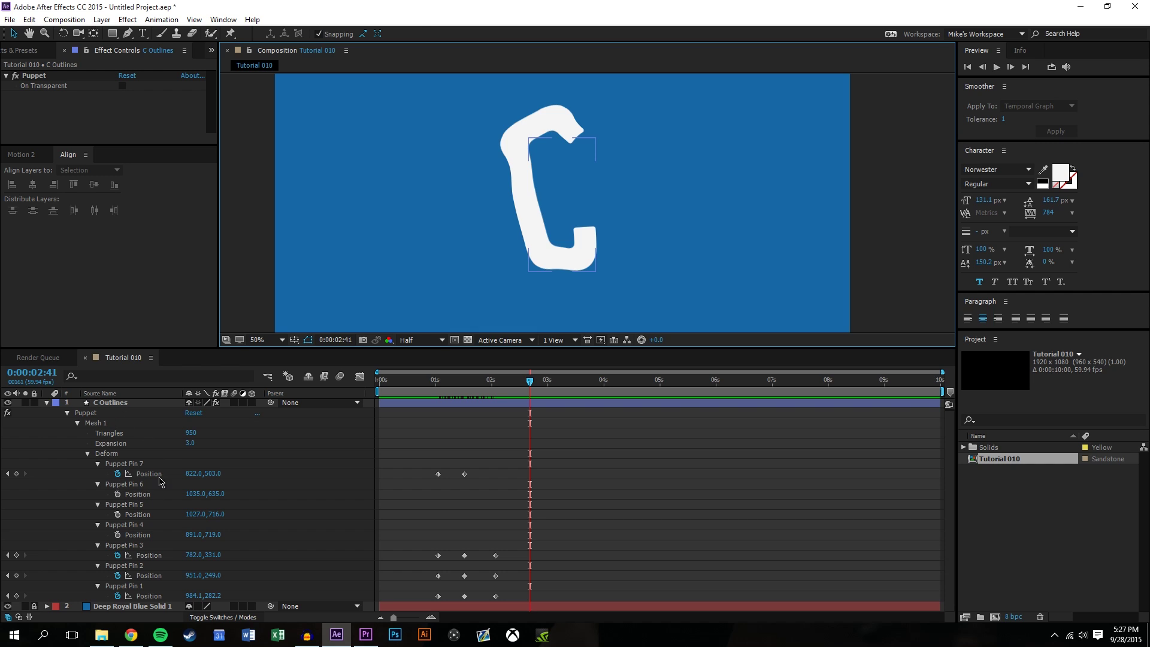
left_click(159, 478)
left_click_drag(570, 128, 590, 143)
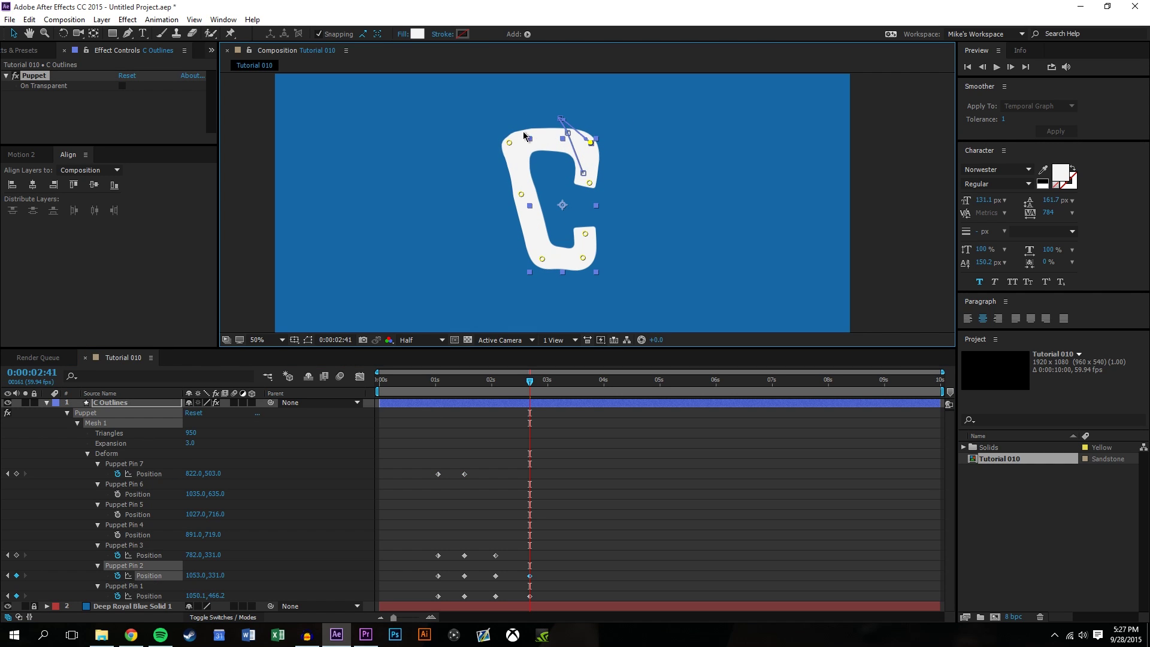
left_click_drag(509, 142, 530, 145)
left_click_drag(521, 196, 534, 196)
left_click_drag(535, 148, 541, 154)
left_click(609, 515)
- Undo the pin edits back to before the keyframes at 0:00:02:00 were deleted
key("ctrl+z")
key("ctrl+z")
key("ctrl+z")
key("ctrl+z")
key("ctrl+z")
key("ctrl+z")
key("ctrl+z")
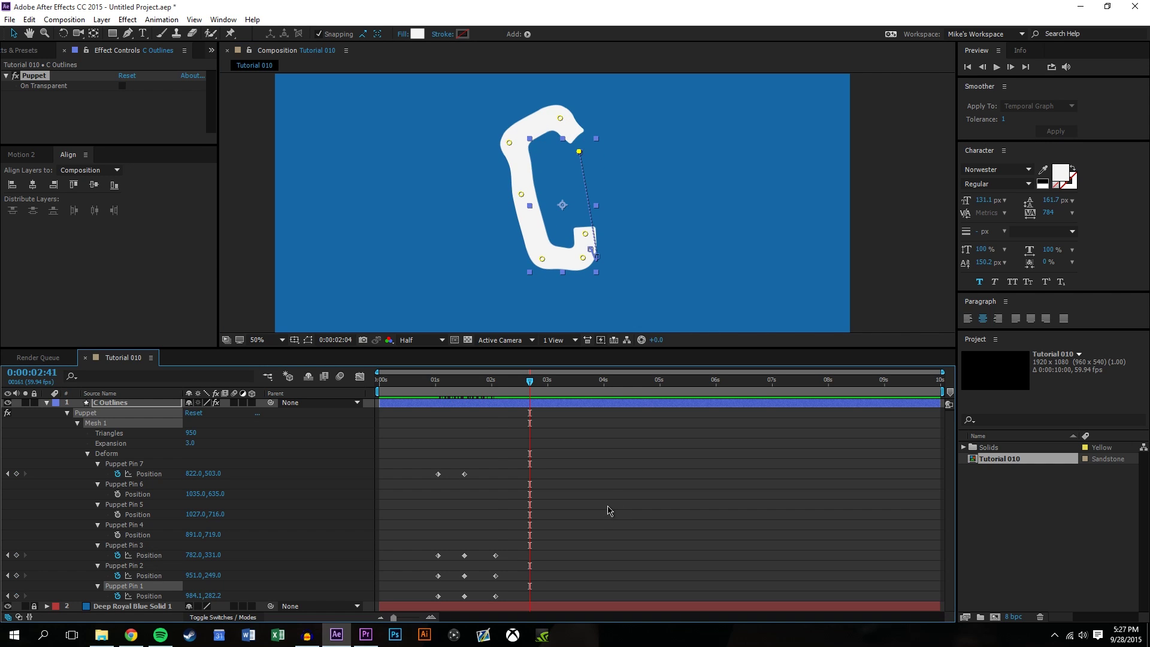
key("ctrl+z")
key("ctrl+z")
key("ctrl+z")
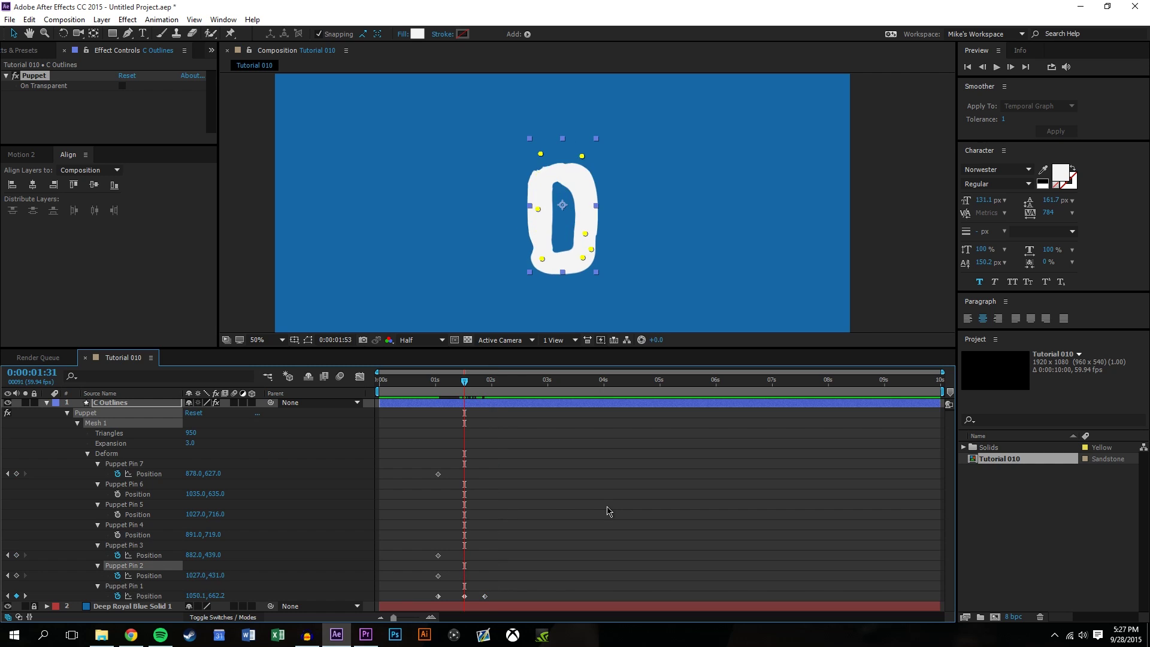
key("ctrl+z")
key("ctrl+z")
key("ctrl+z")
key("ctrl+z")
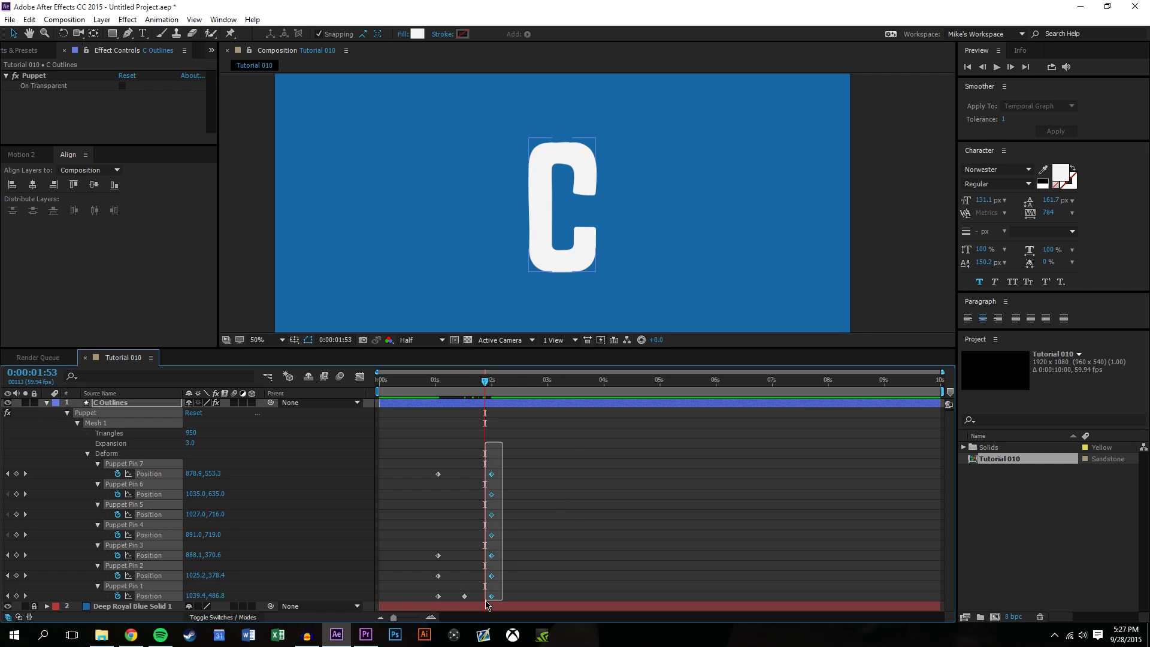
key("ctrl+z")
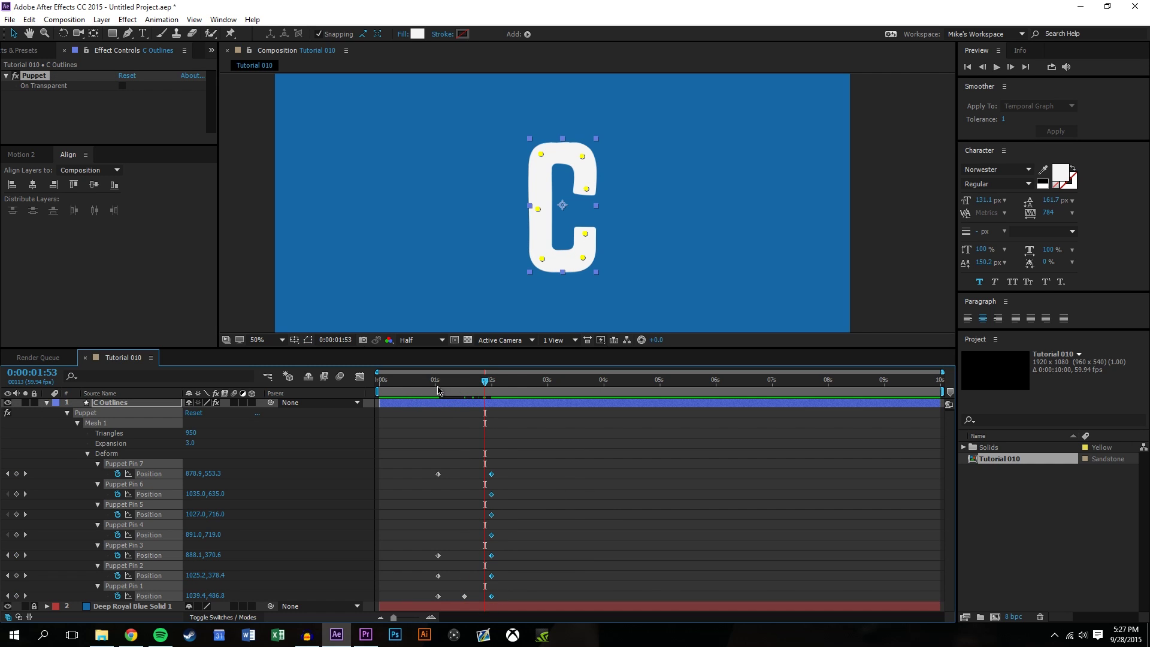
- Move all pins' keyframes at 0:00:02:00 to about half a second, ahead of the closed-shape keyframes
left_click(406, 383)
left_click_drag(464, 448, 509, 611)
left_click_drag(491, 473, 405, 474)
- At 0:00:01:58, move Puppet Pin 2 to about 1015, 311, Pin 3 to 834, 331, Pin 7 to 844, 501 and Pin 1 to 1062, 726
left_click_drag(431, 384, 491, 390)
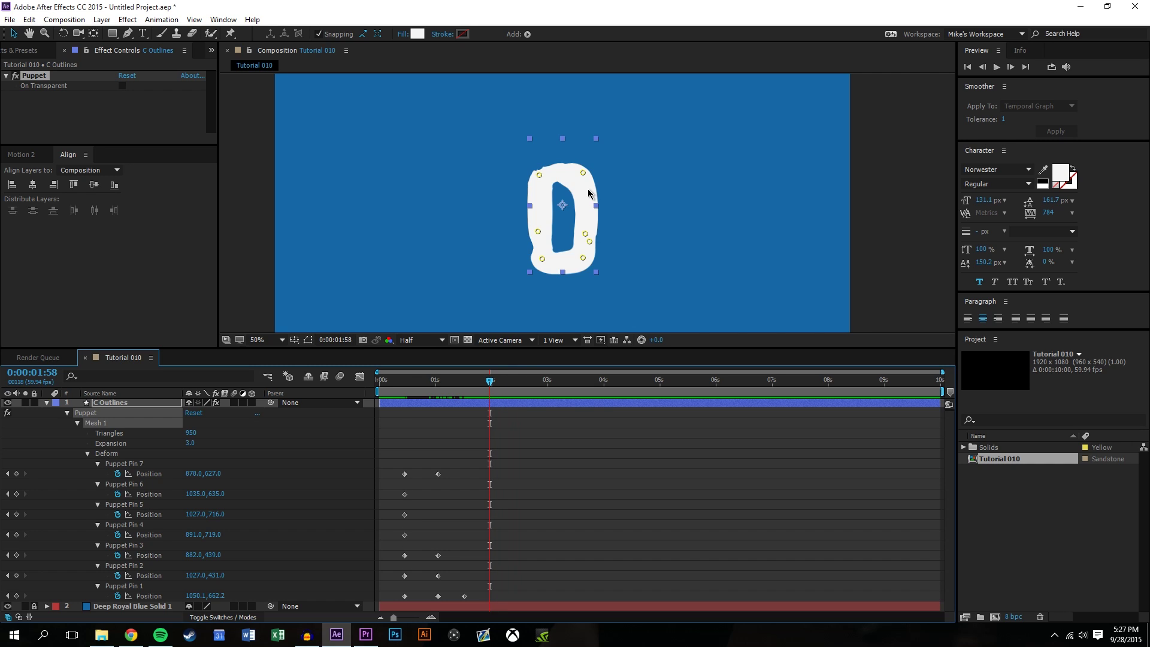
left_click_drag(583, 173, 578, 137)
left_click_drag(539, 175, 525, 142)
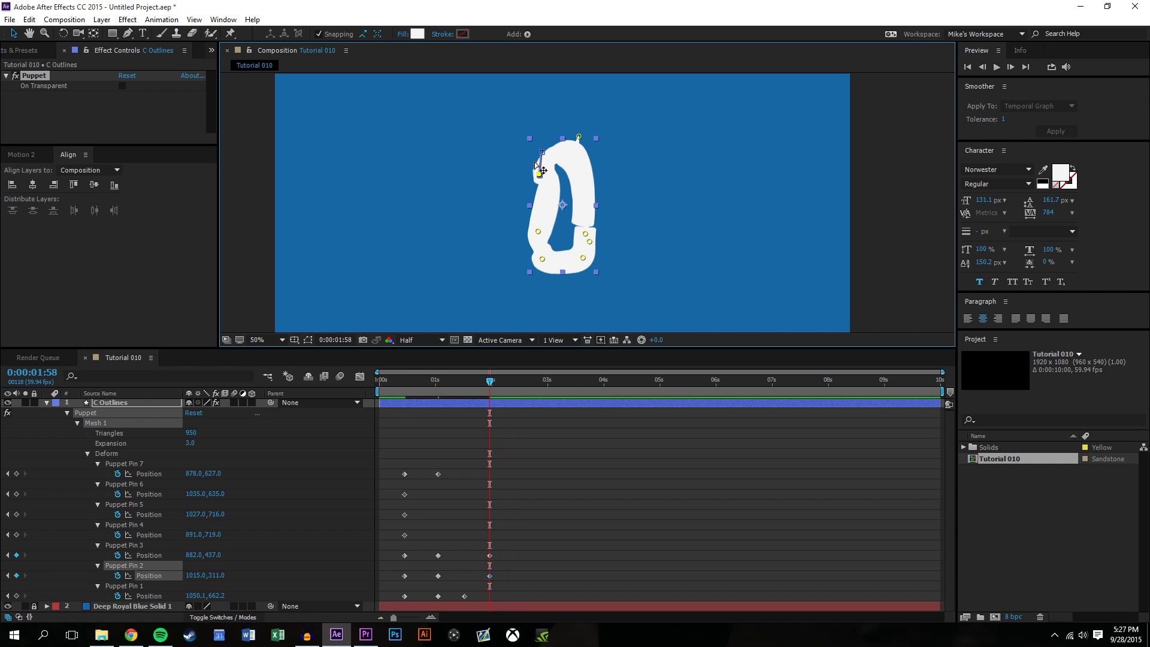
left_click_drag(539, 234, 528, 195)
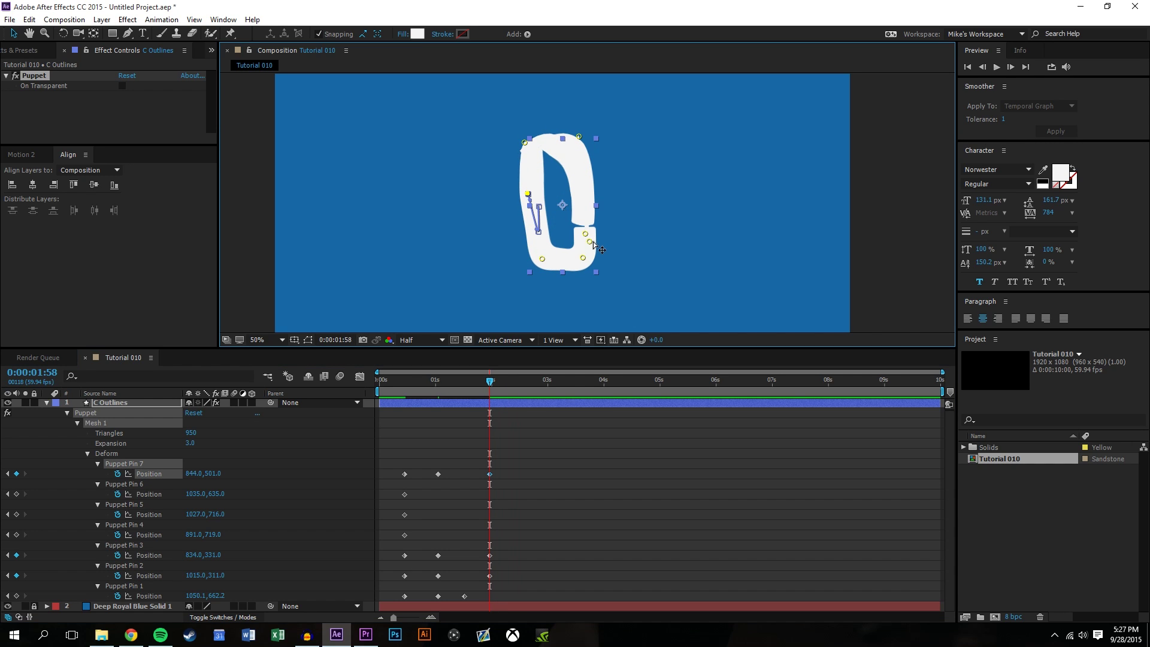
left_click_drag(591, 242, 593, 260)
left_click(527, 444)
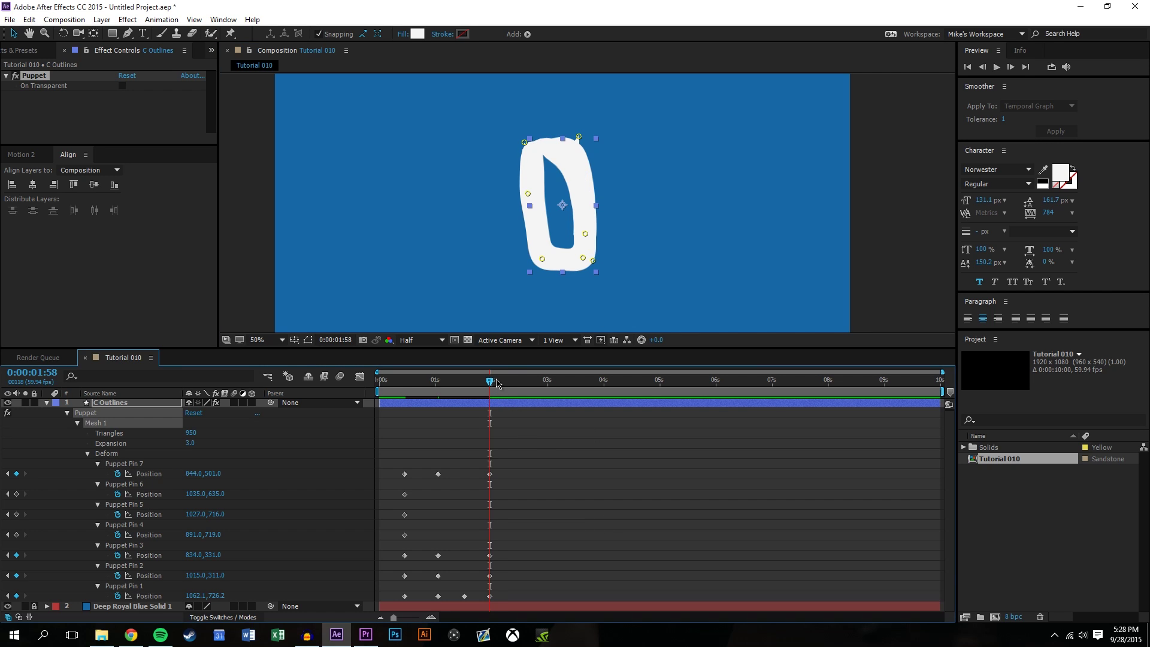
- At 0:00:02:51, reopen the C by raising Puppet Pin 1 from the lower arm toward the upper arm
left_click_drag(497, 381, 540, 382)
left_click(586, 234)
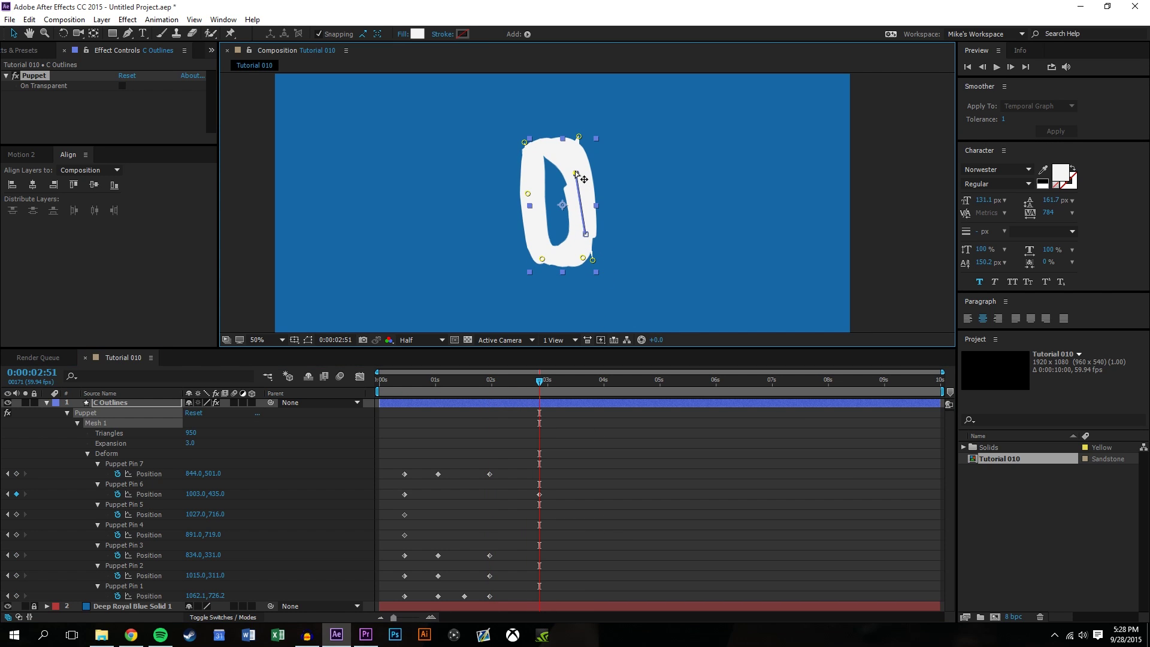
left_click_drag(596, 265, 590, 158)
- At about three and a half seconds, move Puppet Pin 2 to about 1045, 319 and Puppet Pin 3 to about 892, 327
left_click(543, 374)
left_click_drag(545, 373, 581, 378)
mouse_move(586, 155)
left_mouse_down()
mouse_move(579, 171)
mouse_move(588, 139)
left_mouse_up()
left_click_drag(525, 144, 542, 141)
left_click(594, 394)
- At 0:00:04:14, swing the upper arm's end outward by moving Puppet Pin 1 to about 1102, 418
left_click_drag(606, 384, 617, 381)
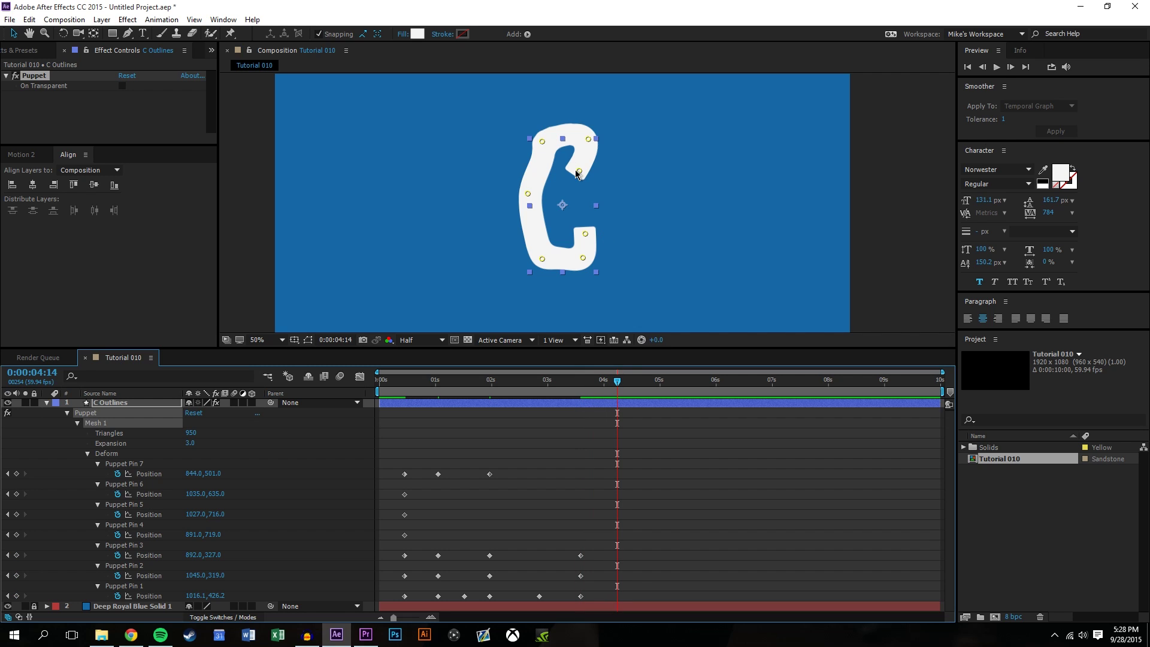
left_click_drag(576, 170, 605, 169)
key("ctrl+z")
left_click(401, 446)
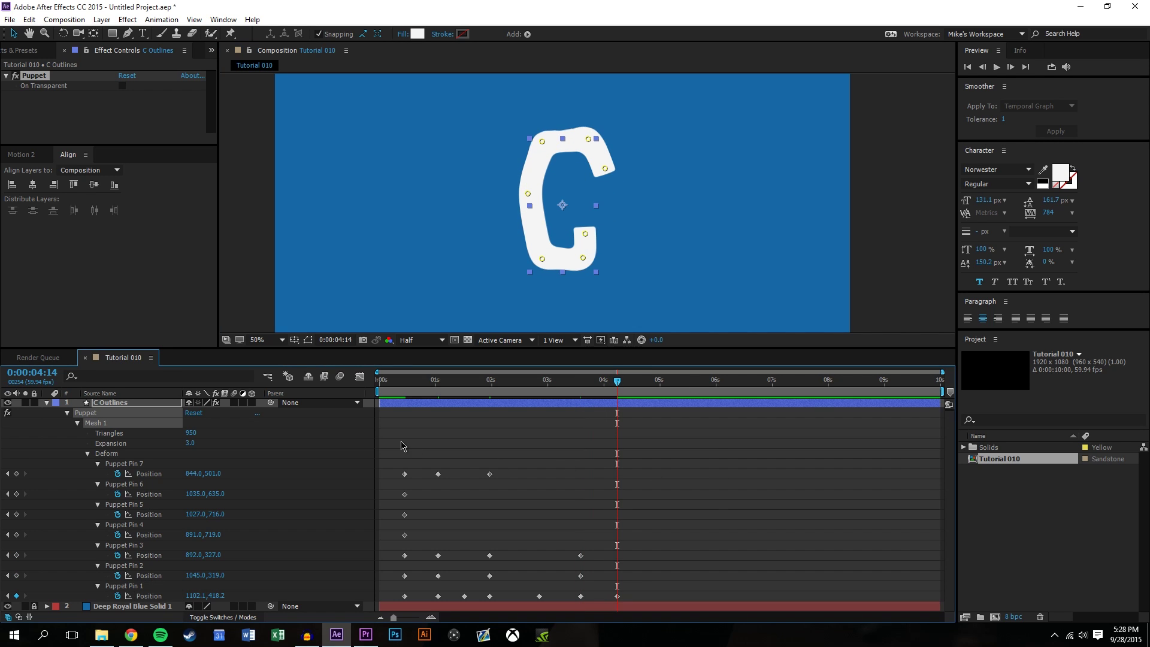
- Shift the initial position keyframes of all seven puppet pins to about 4.8 seconds, and preview the C's return to its original shape
left_click_drag(402, 447, 412, 603)
mouse_move(406, 470)
left_mouse_down()
mouse_move(538, 487)
mouse_move(490, 490)
mouse_move(415, 593)
mouse_move(421, 612)
left_mouse_up()
left_click_drag(405, 474, 650, 475)
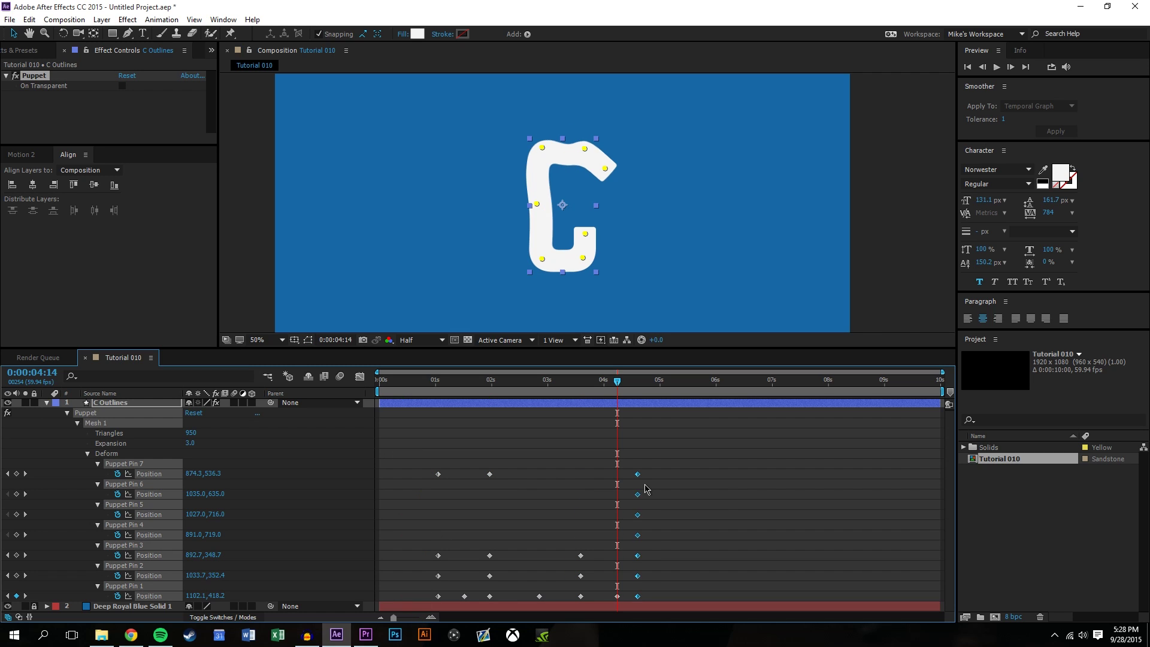
left_click_drag(617, 383, 512, 386)
left_click_drag(535, 448, 685, 548)
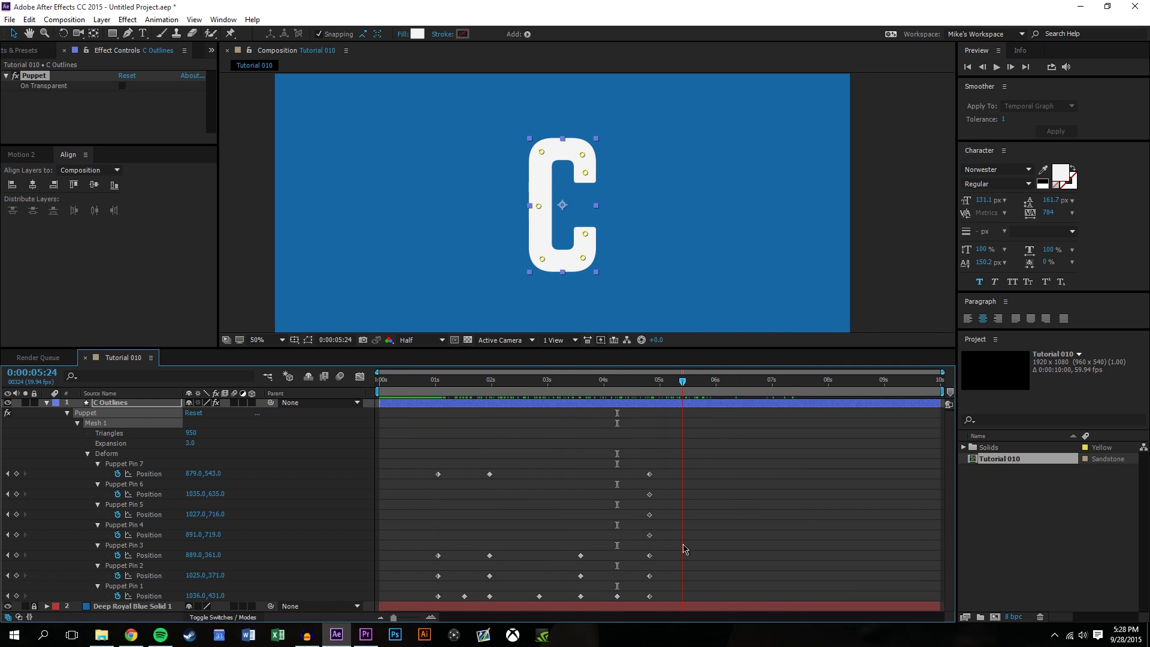
left_click(635, 459)
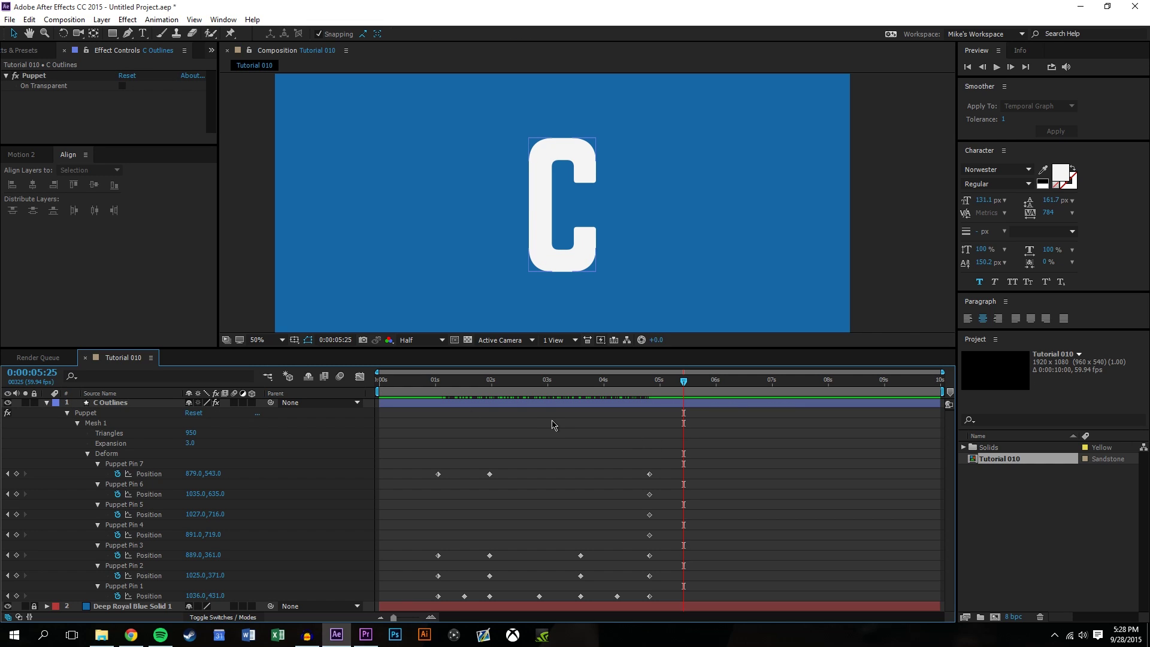
- Delete the earlier puppet pin deformation keyframes and shift the remaining rest-shape keyframes back to about 1.6 seconds
left_click_drag(417, 445, 631, 611)
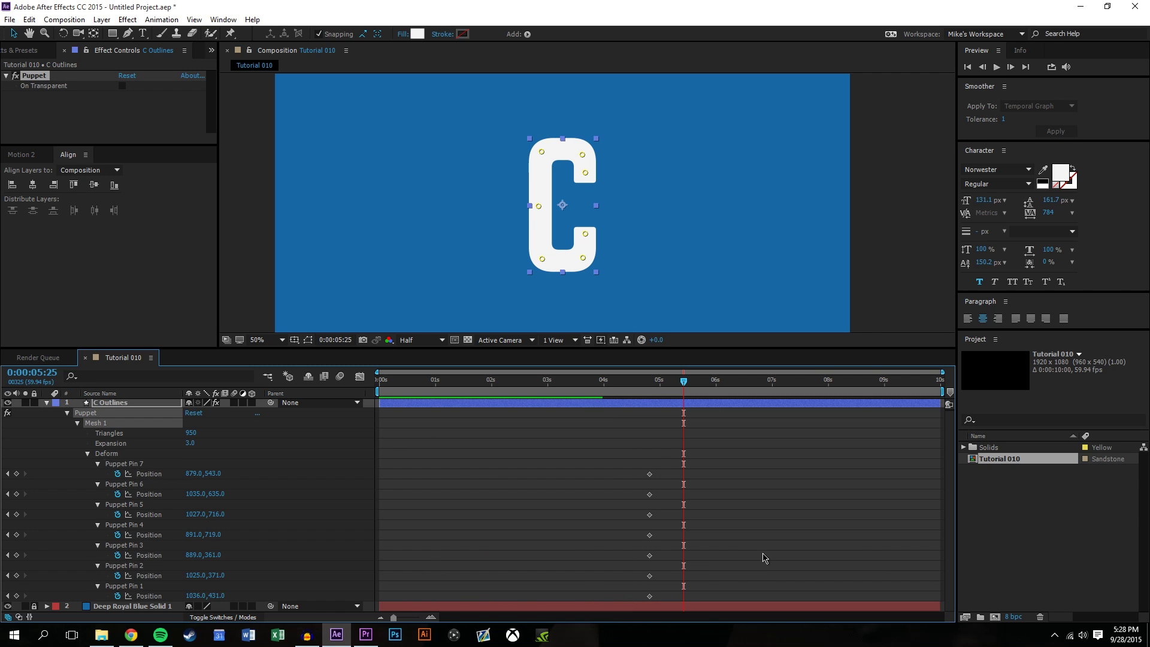
left_click_drag(616, 457, 689, 611)
left_click_drag(640, 480, 545, 487)
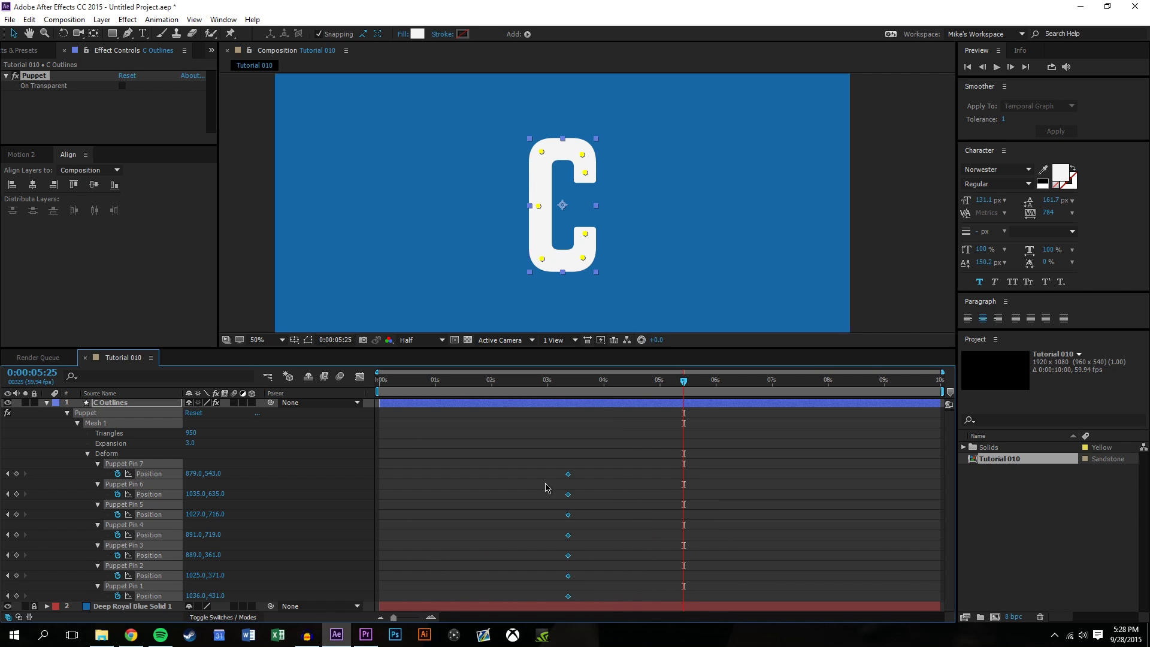
left_click(507, 494)
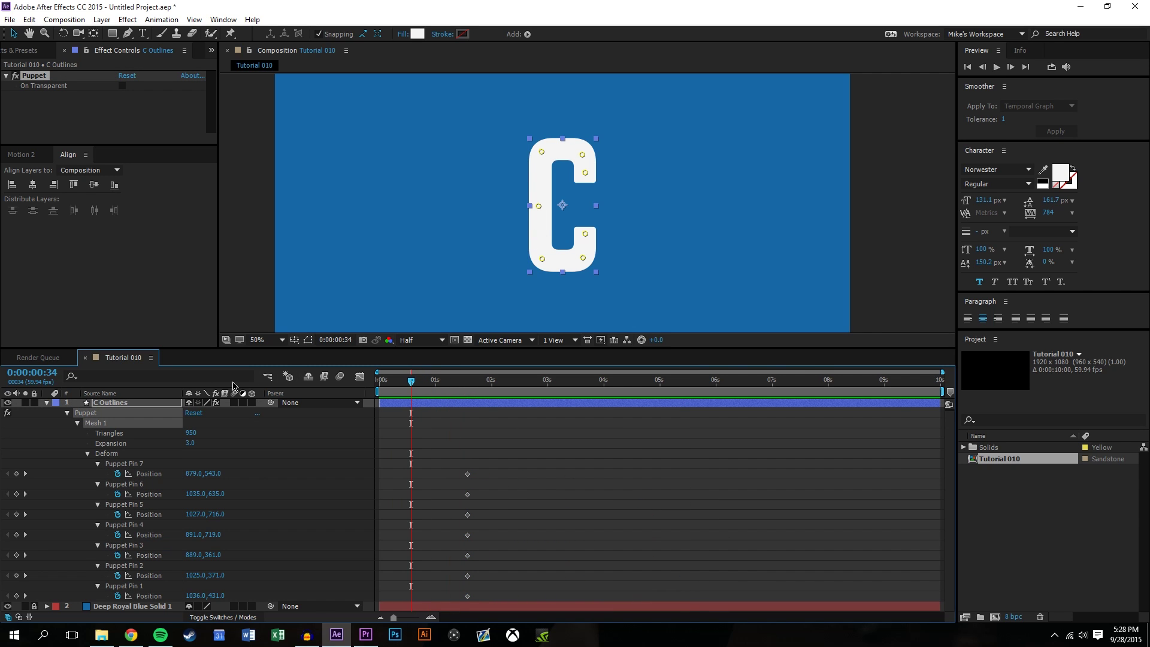
- Animate the C Outlines layer's position from 960, 540 at 0:00:00:34 to 1458, 540 at about four seconds
key("p")
left_click(76, 414)
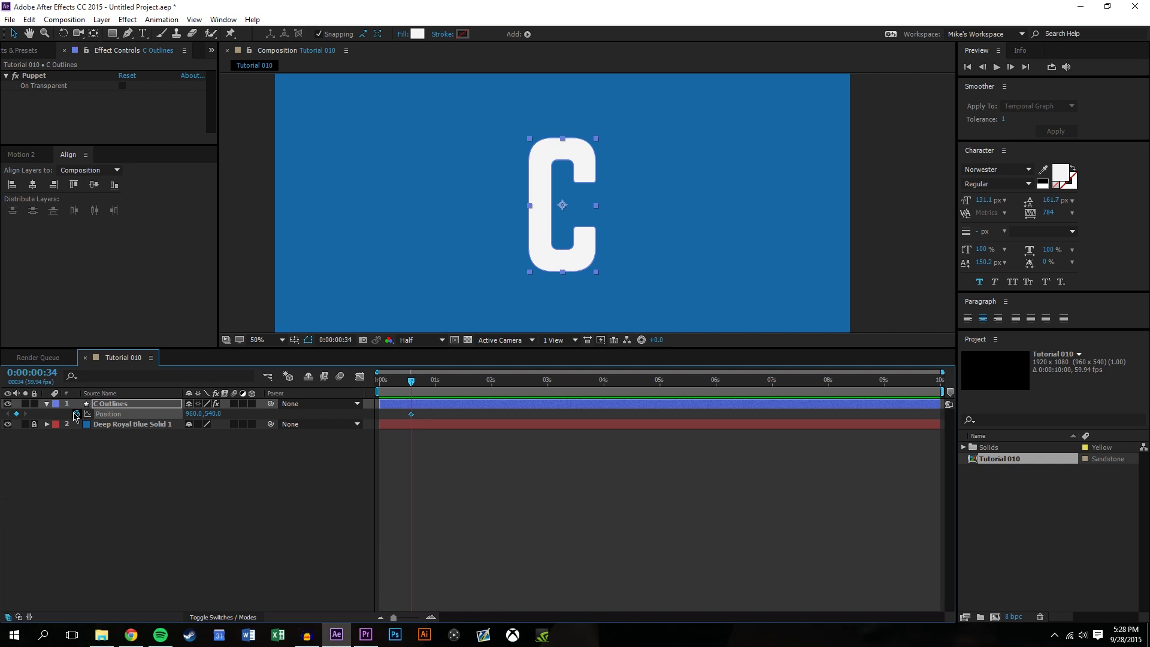
left_click_drag(573, 210, 723, 210)
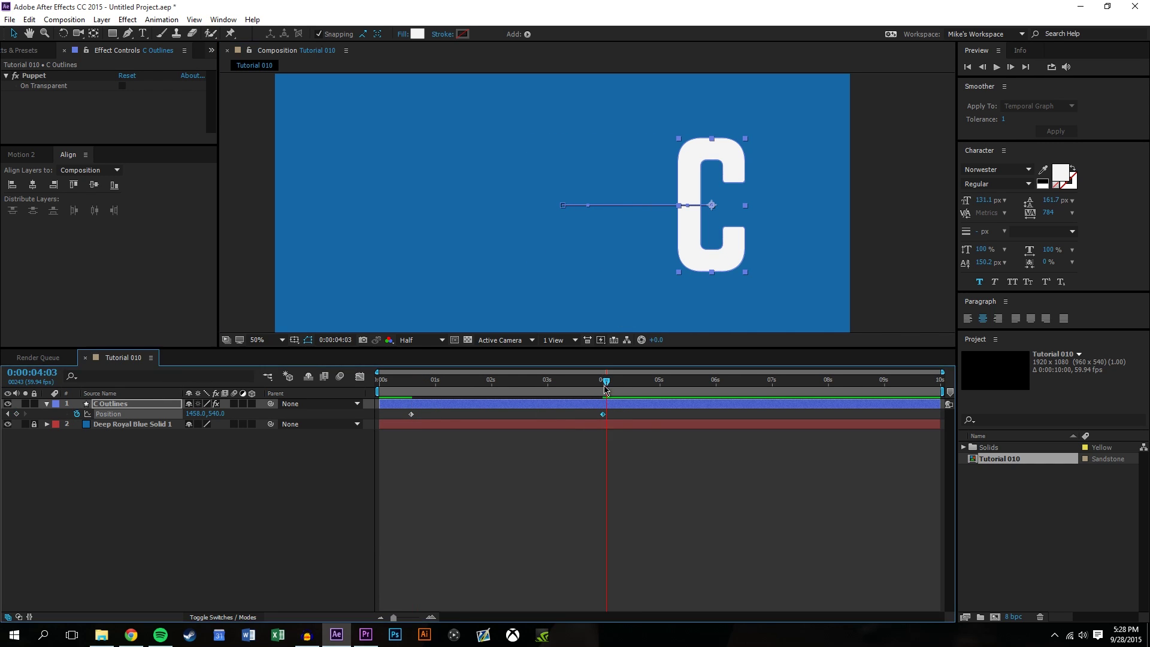
left_click_drag(604, 381, 409, 399)
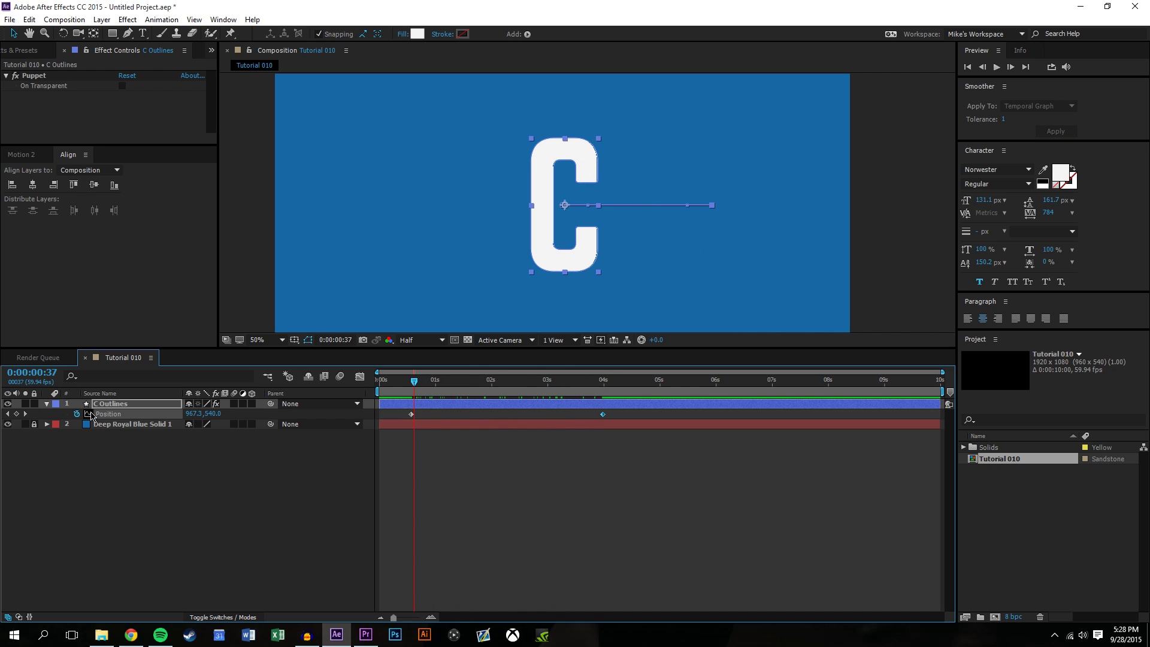
- Add position keyframes for all seven puppet pins at 0:00:00:37 and delete their keyframes at about 1.6 seconds
key("u")
left_click(500, 510)
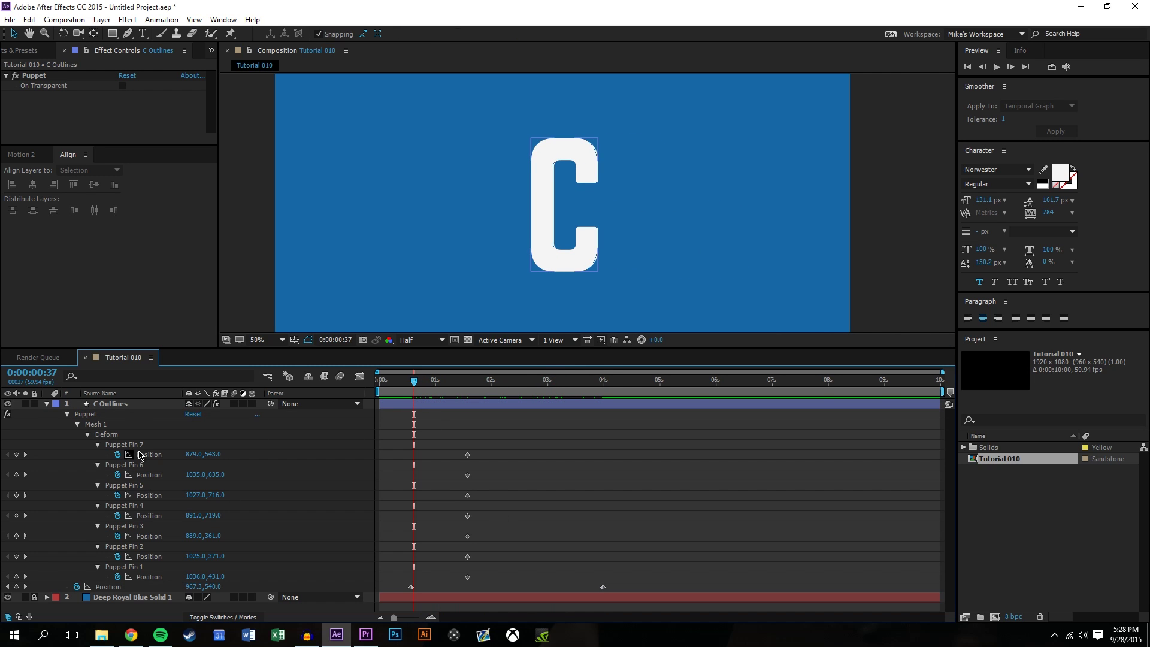
left_click_drag(17, 455, 21, 597)
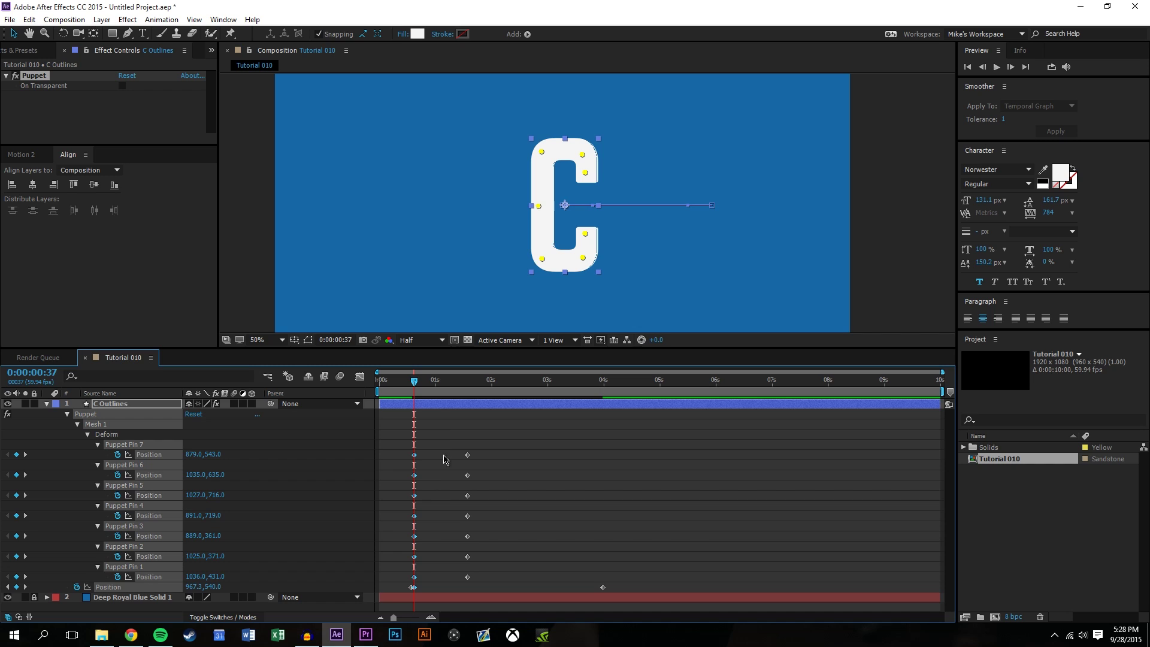
left_click_drag(451, 420, 483, 602)
key("Delete")
- At 0:00:03:27, move Puppet Pin 1 to about 1242, 335 and Puppet Pin 2 to about 1137, 255
left_click_drag(414, 381, 572, 392)
left_click(155, 455)
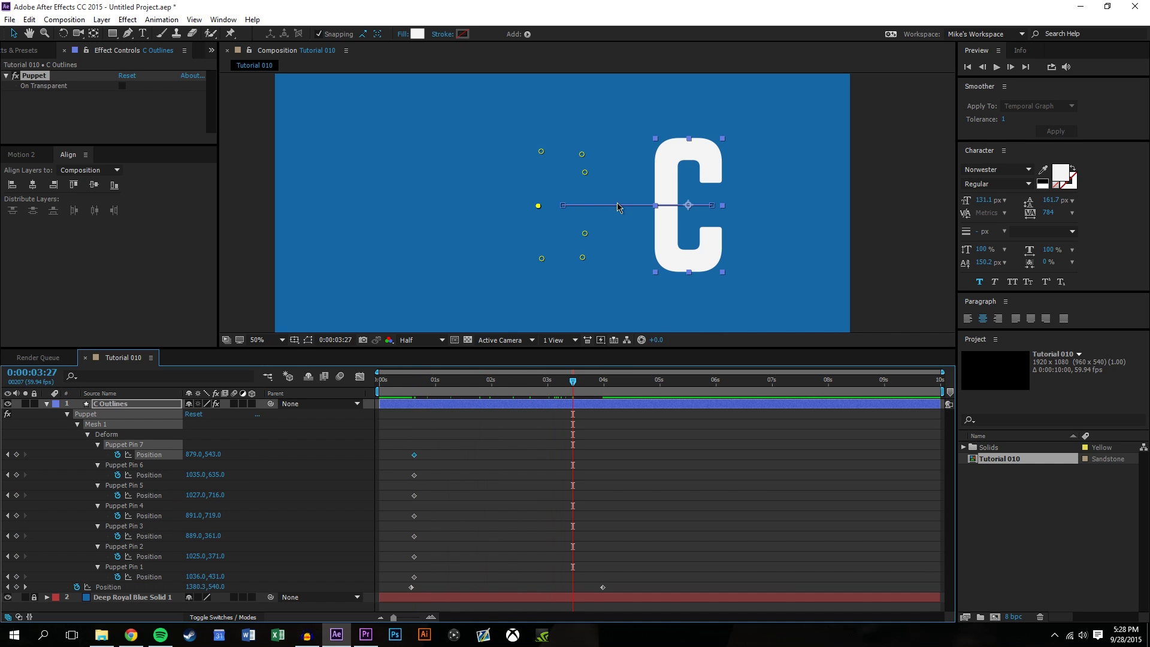
left_click_drag(585, 173, 615, 119)
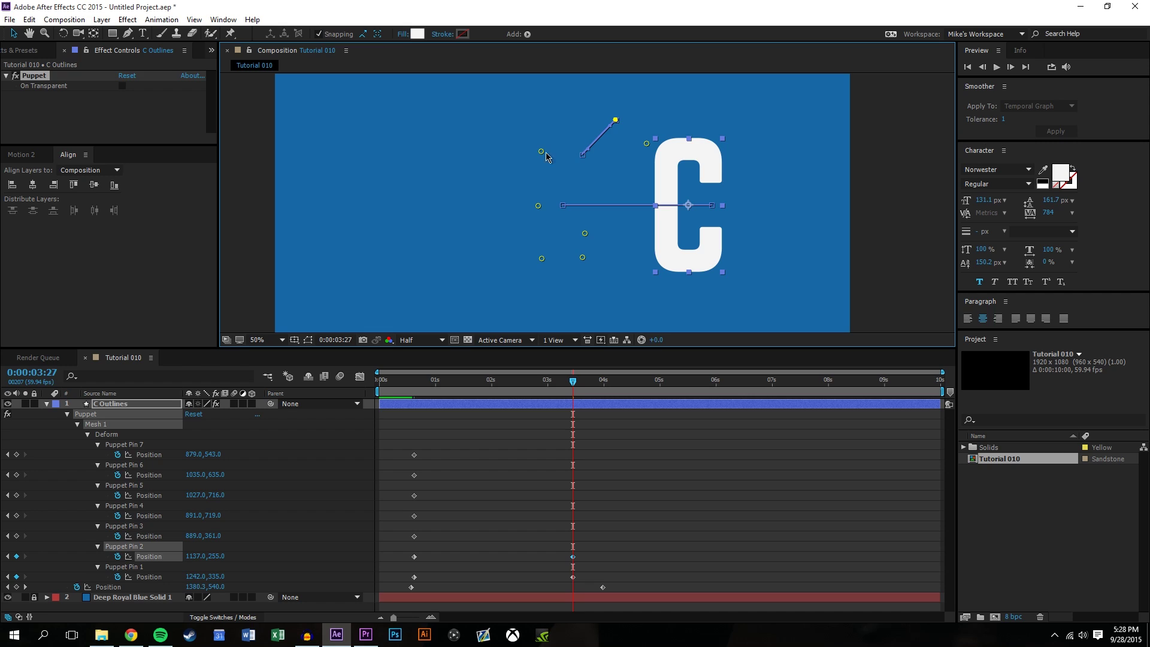
left_click(508, 158)
left_click(171, 512)
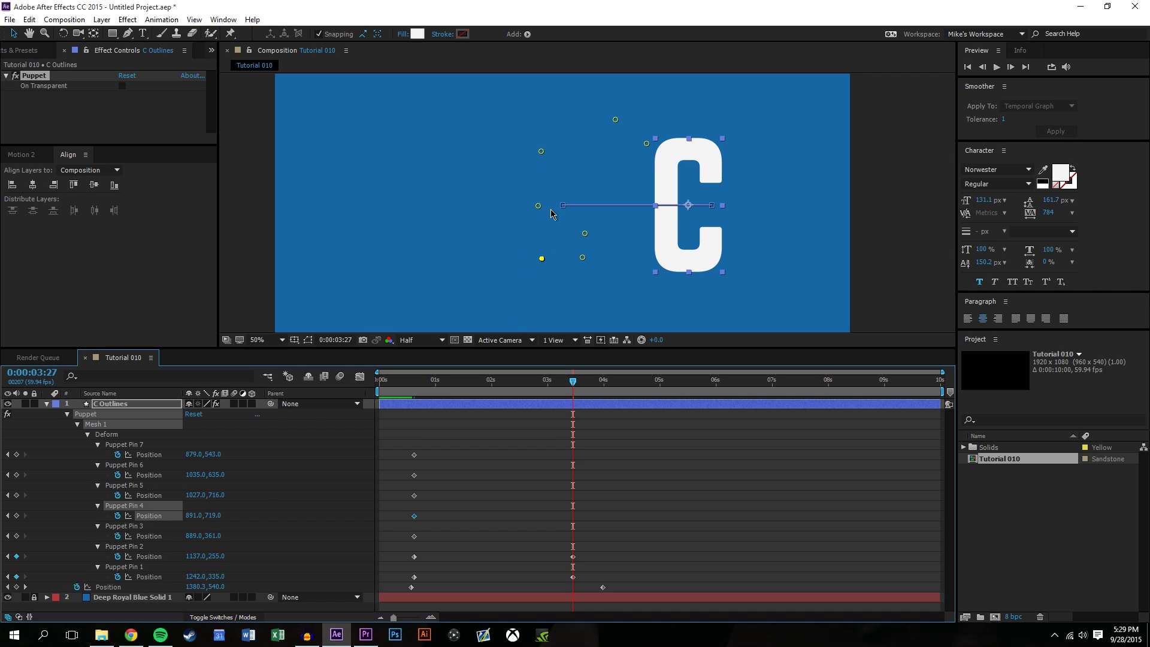
- At 0:00:03:27, move Pin 7 to about 549, 551, Pin 4 to 661, 877, Pin 5 to 1325, 920, Pin 6 to 1255, 567 and Pin 3 to 619, 211
left_click_drag(538, 205, 439, 208)
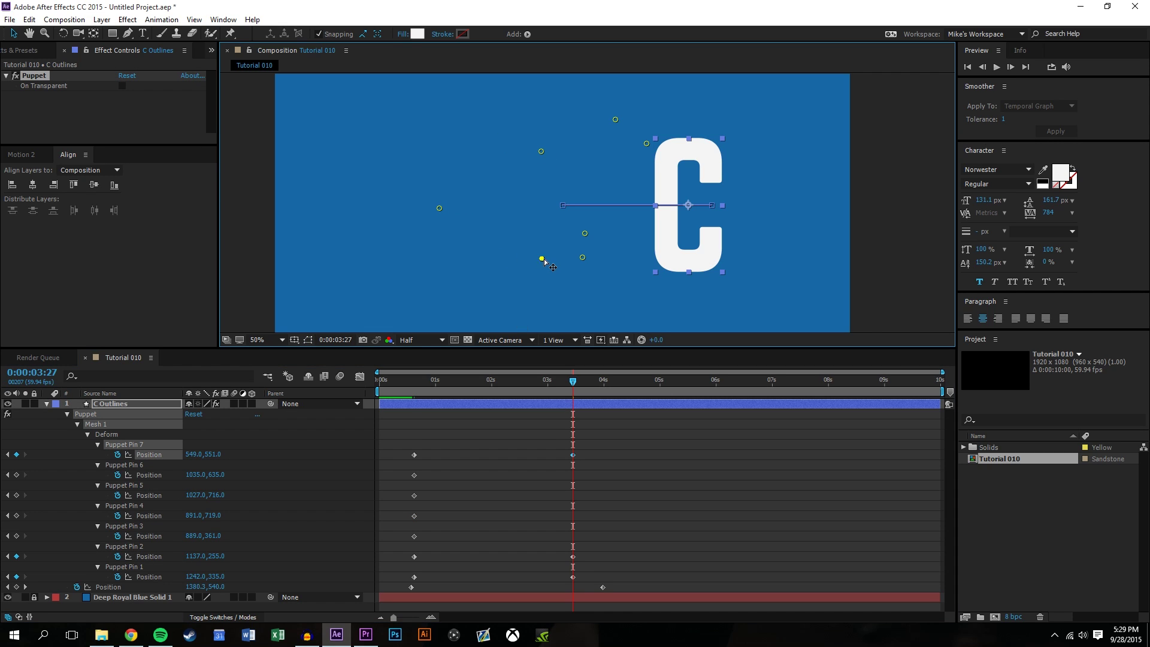
left_click_drag(543, 259, 474, 306)
left_click_drag(582, 258, 672, 318)
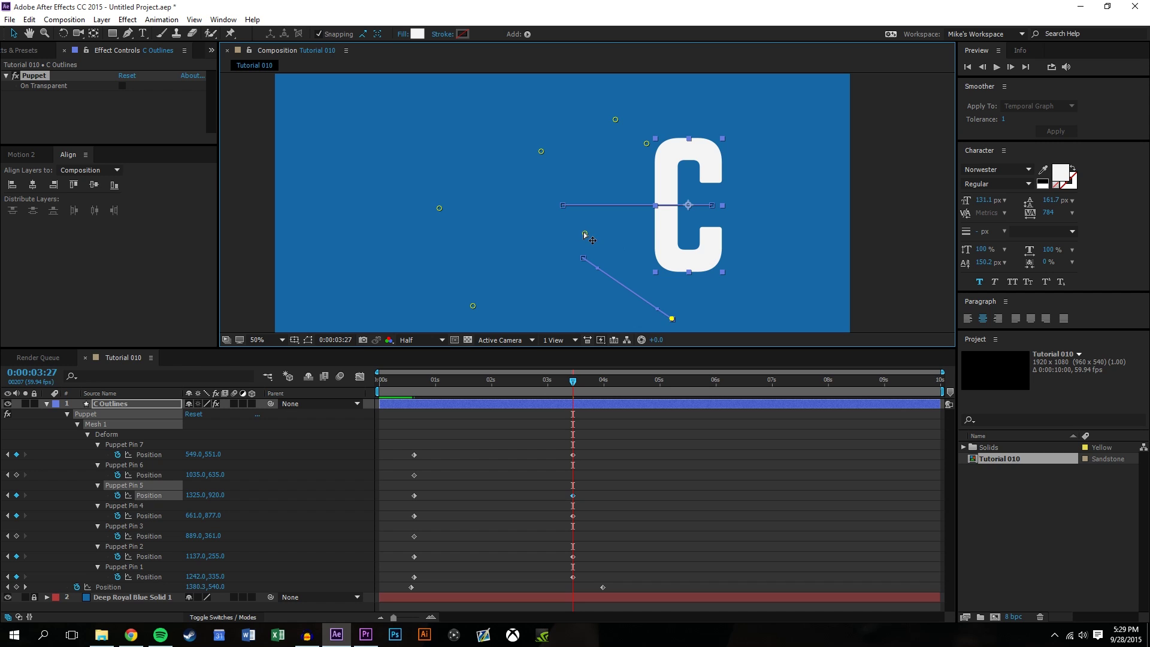
left_click_drag(584, 234, 651, 213)
left_click_drag(540, 152, 462, 105)
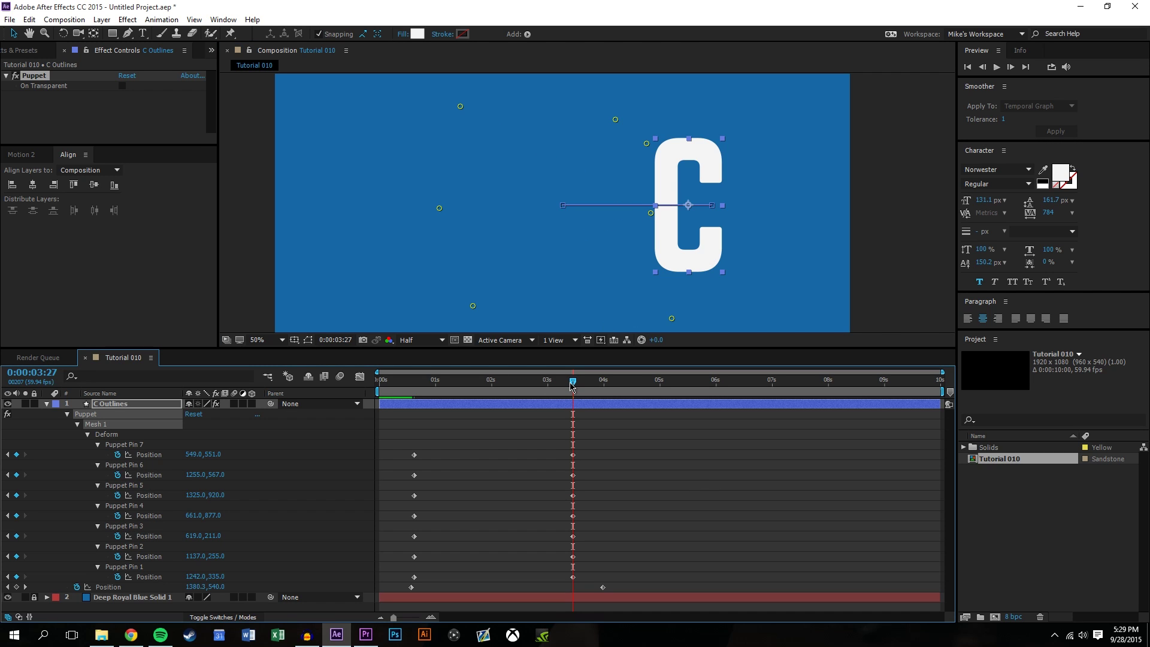
left_click_drag(568, 380, 598, 379)
left_click(698, 429)
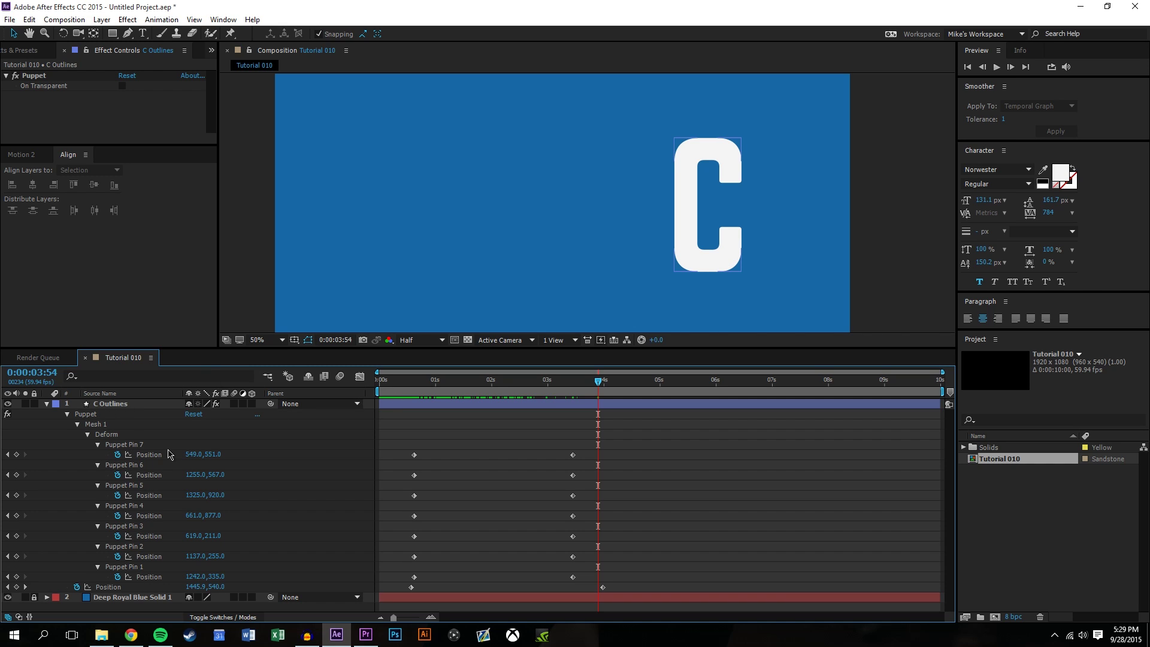
- Remove the position animation from the C Outlines layer with the playhead at 0:00:00:26
left_click(404, 380)
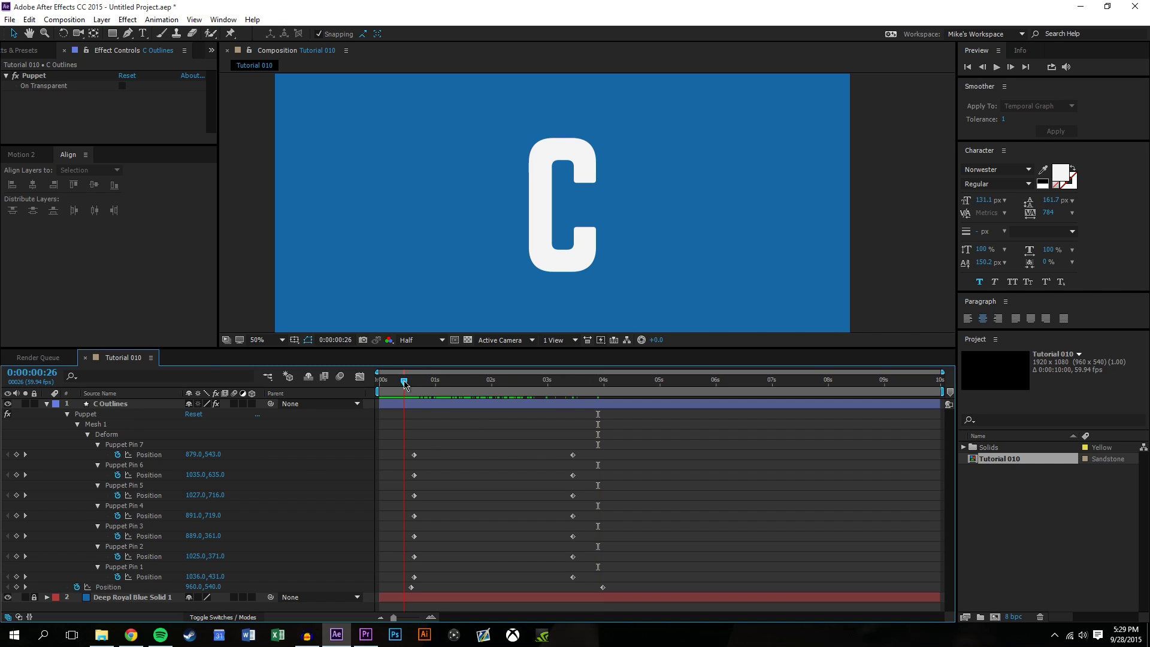
left_click(127, 407)
key("u")
key("p")
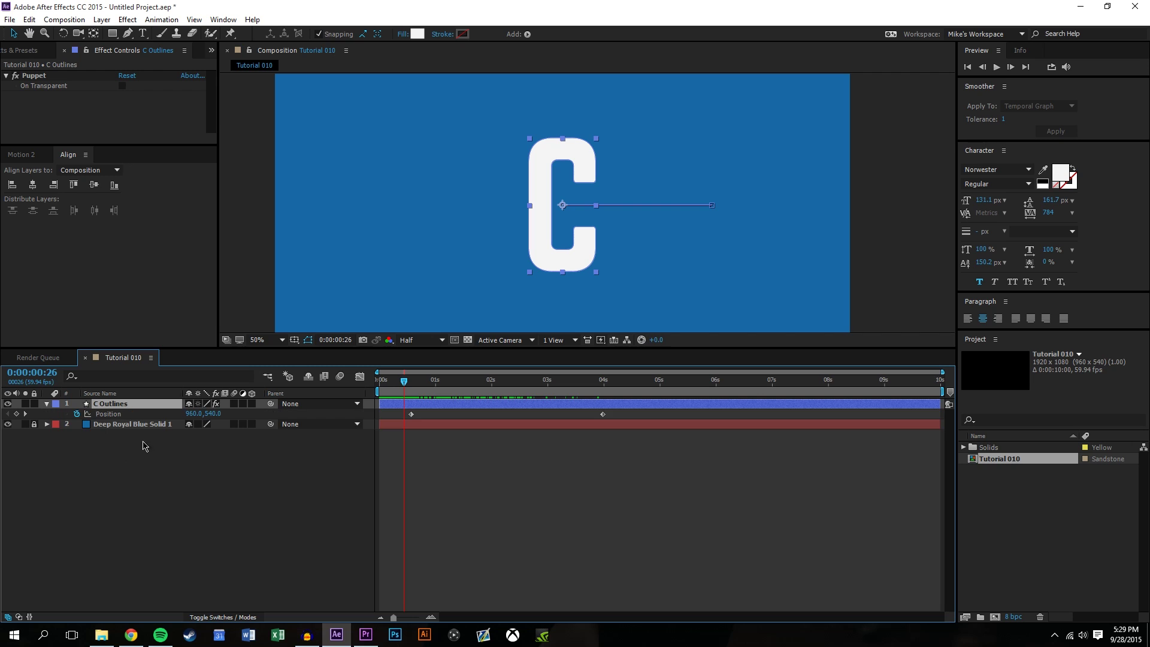
left_click(77, 414)
left_click(444, 464)
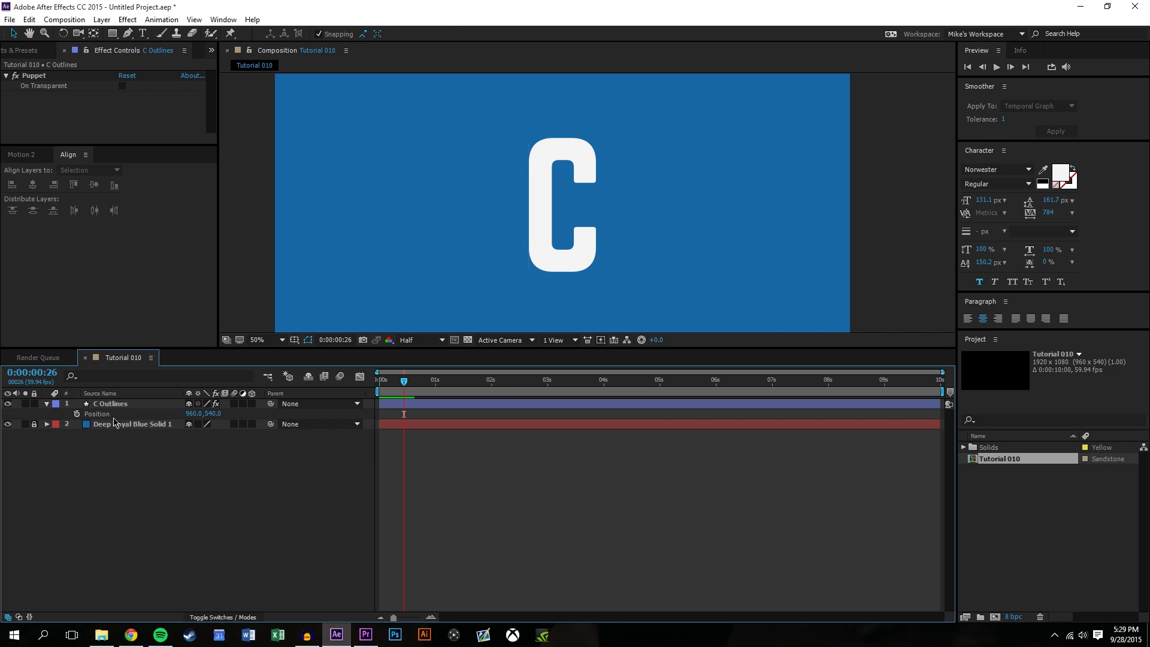
- Pre-compose the C Outlines layer as C Outlines Comp 1, moving all attributes into the new composition
left_click(142, 405)
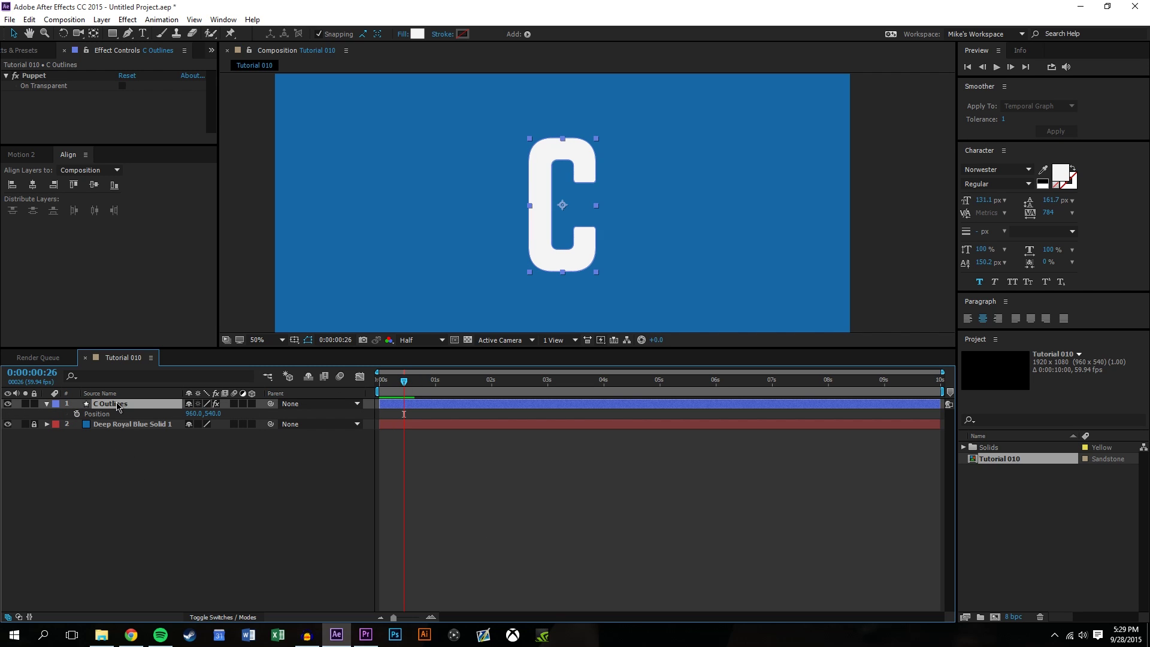
key("ctrl+shift+c")
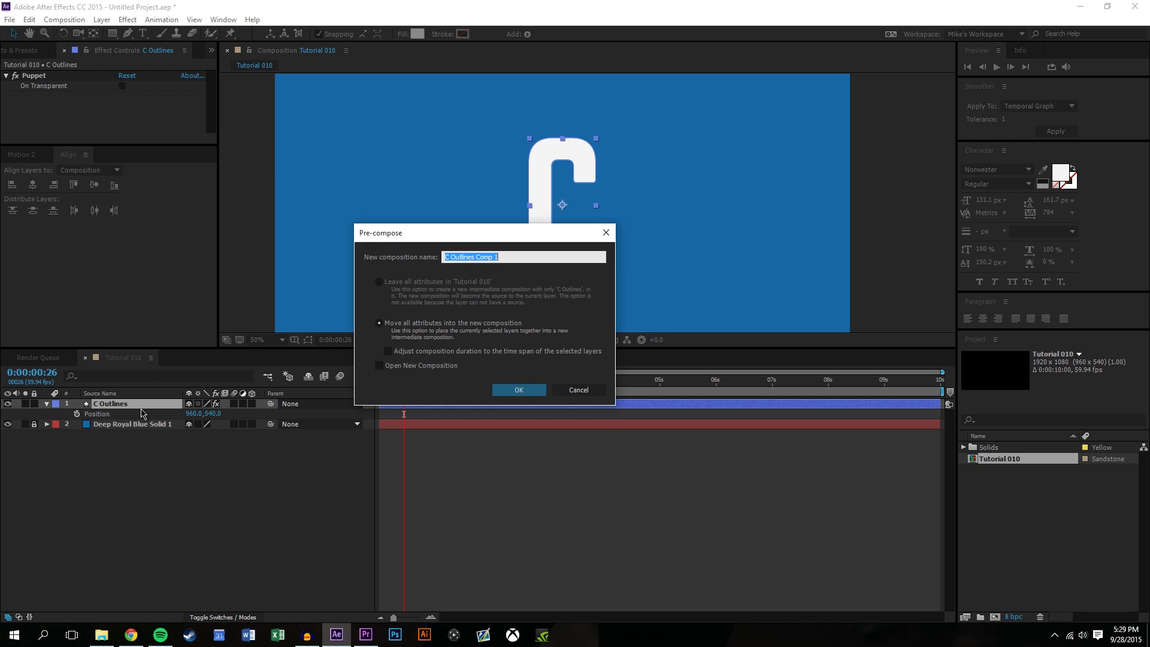
left_click(519, 391)
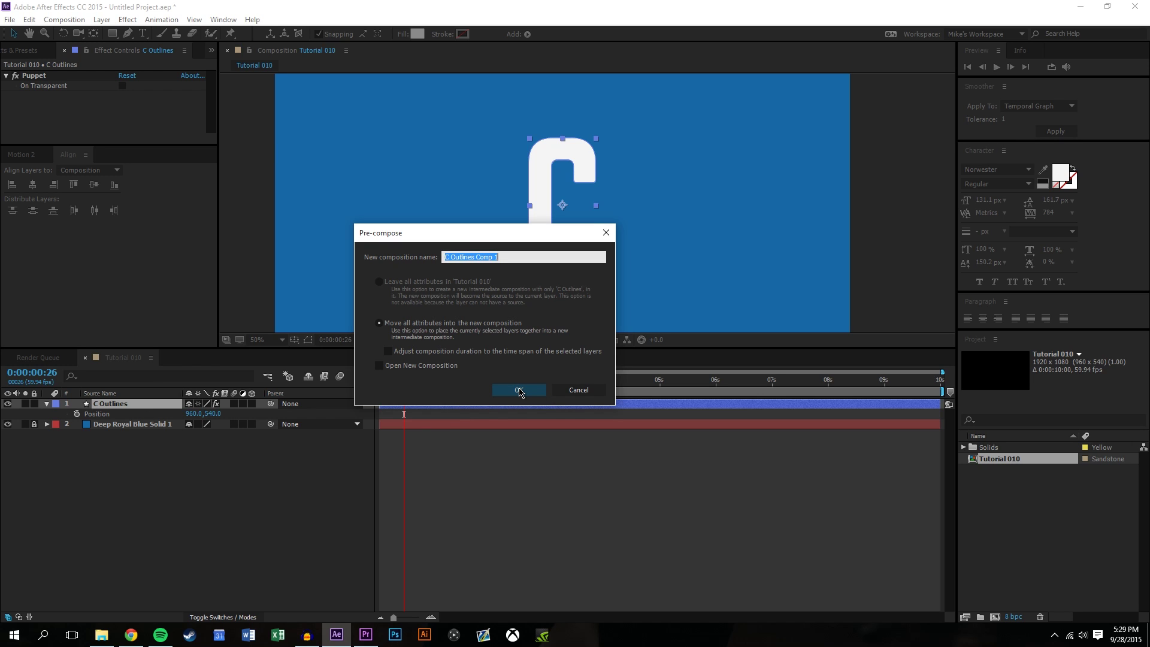
- Open C Outlines Comp 1, reveal the letter's puppet pin keyframes and examine the deformation up to 0:00:03:52
left_click(131, 408)
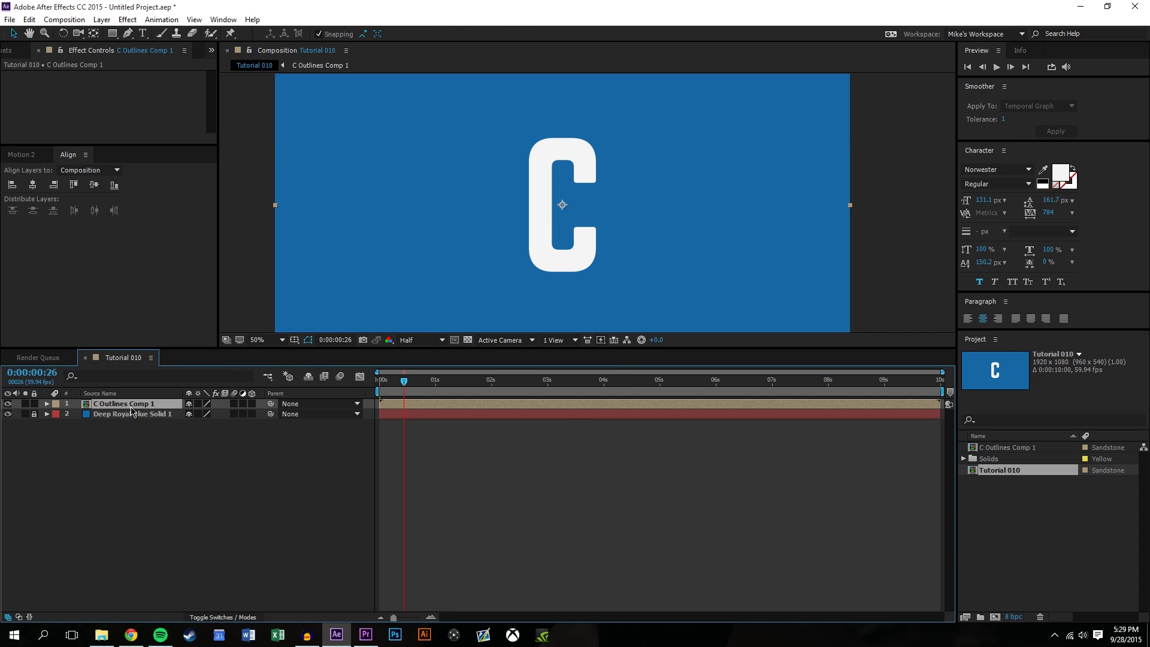
double_click(132, 409)
left_click_drag(400, 384, 421, 387)
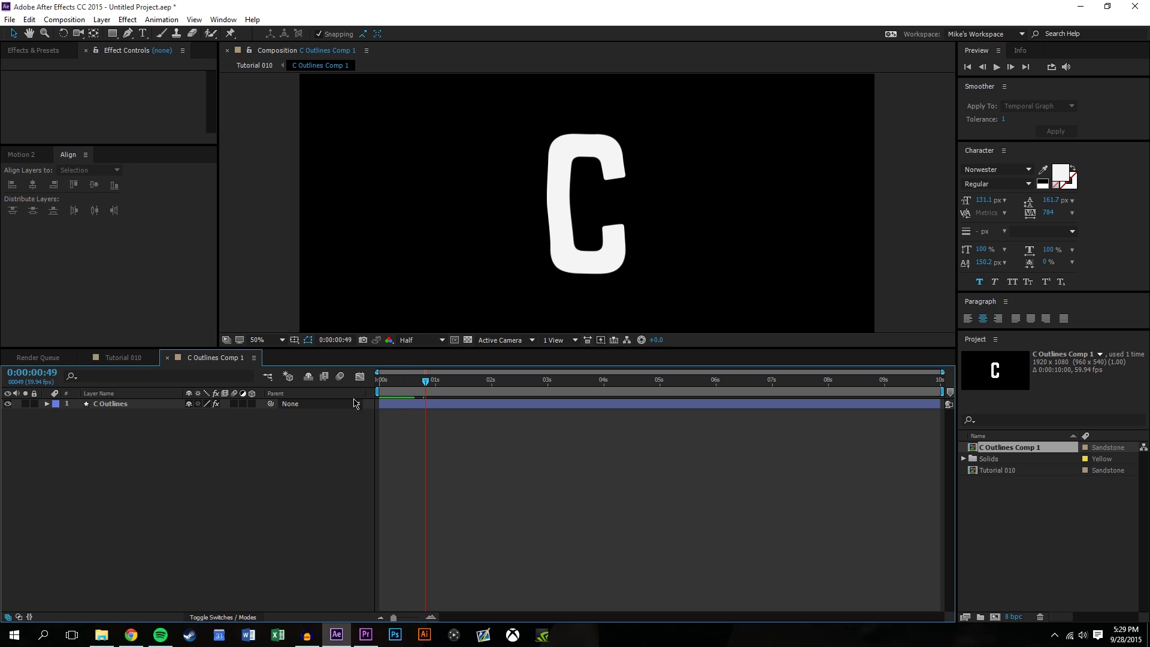
left_click(148, 405)
key("u")
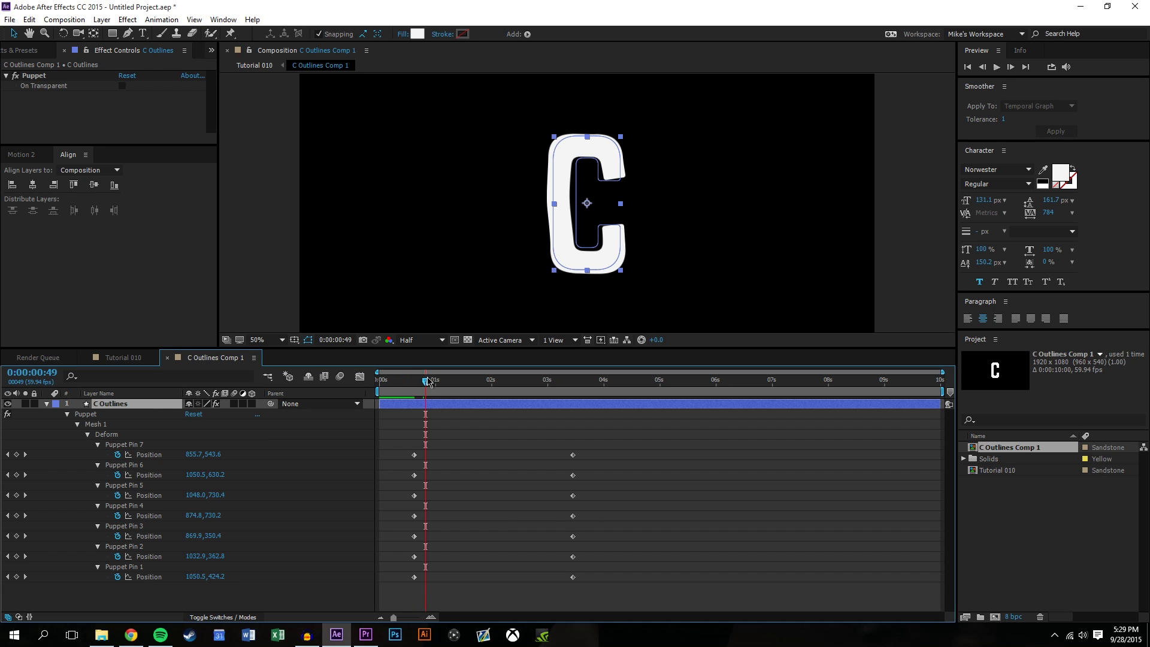
left_click_drag(429, 382, 596, 382)
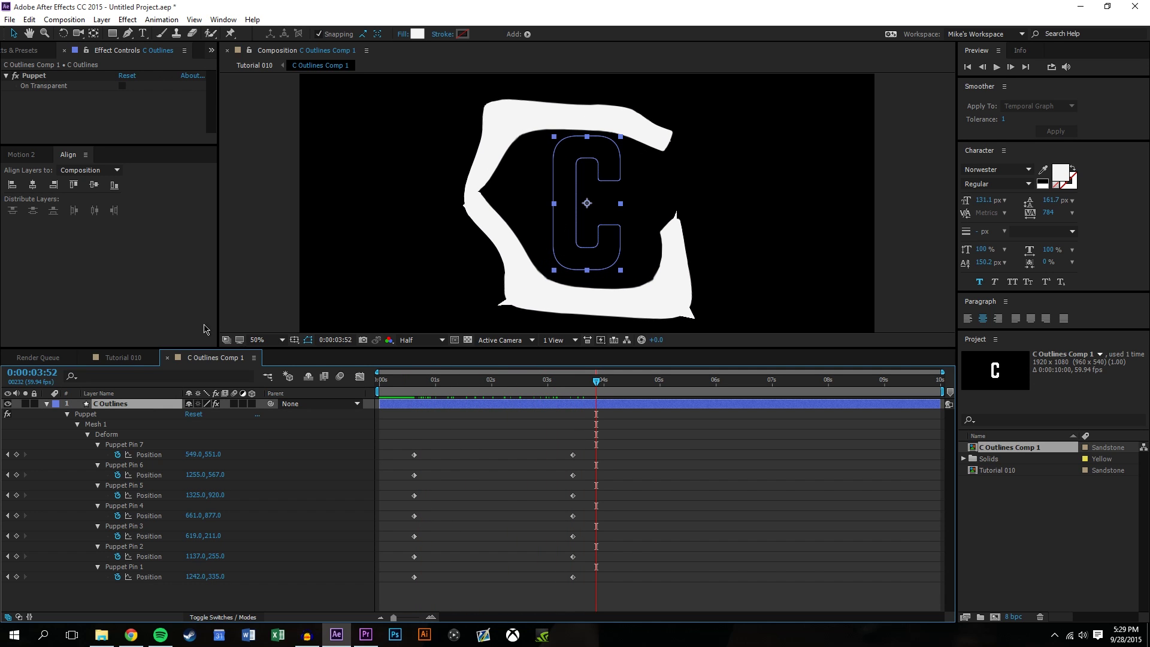
- In Tutorial 010, animate C Outlines Comp 1's position from 960, 540 at 0:00:00:00 to the frame's right side at 0:00:03:15, and preview it
left_click(123, 358)
key("Home")
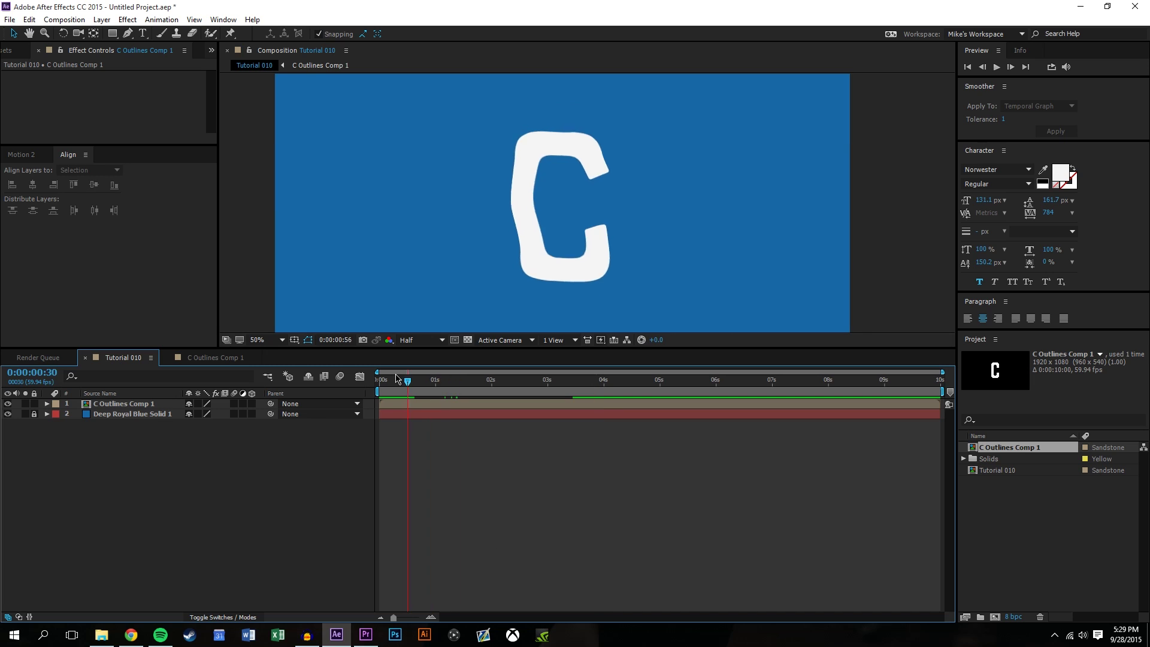
left_click(142, 404)
key("p")
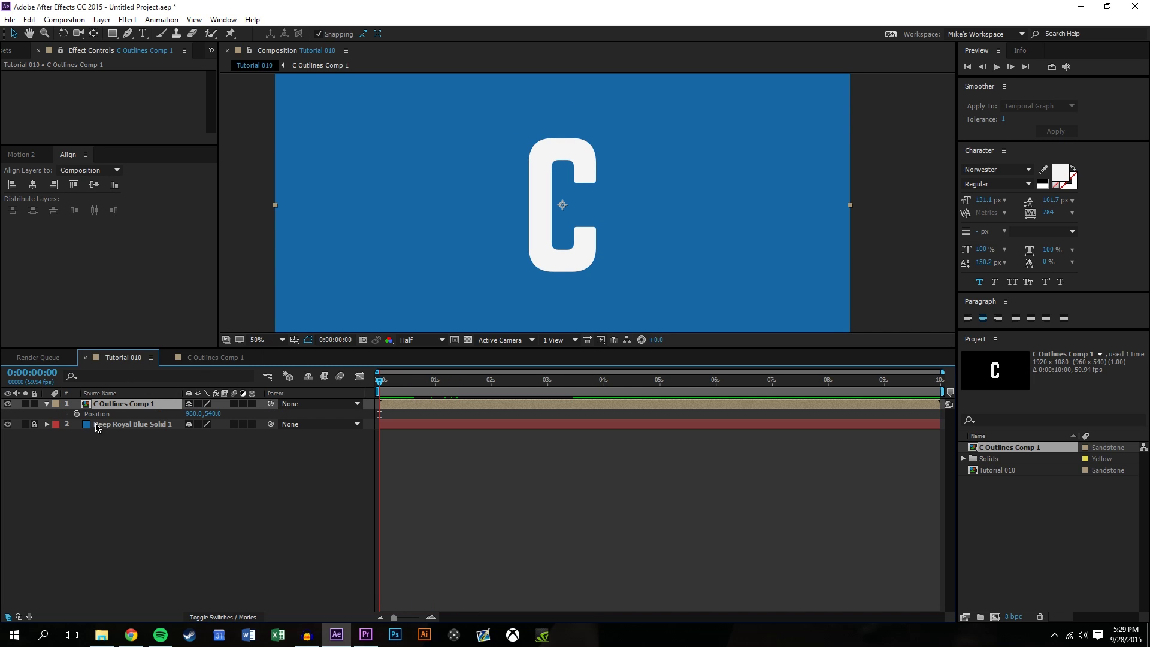
left_click(76, 413)
key("space")
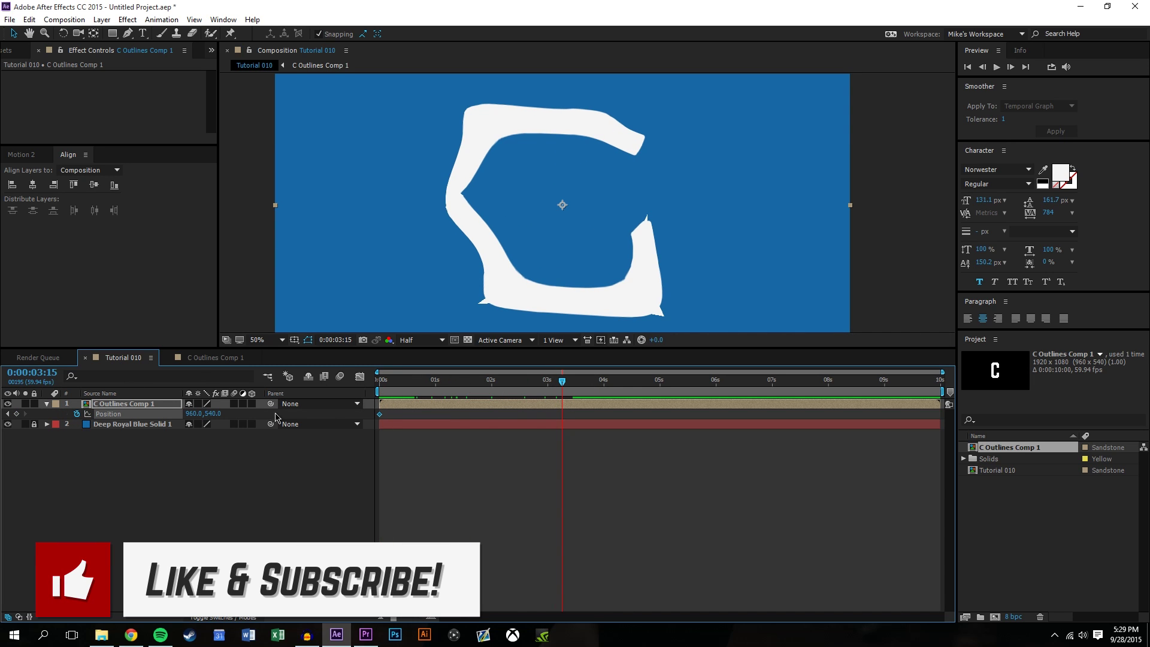
left_click_drag(563, 205, 718, 204)
left_click_drag(562, 383, 440, 456)
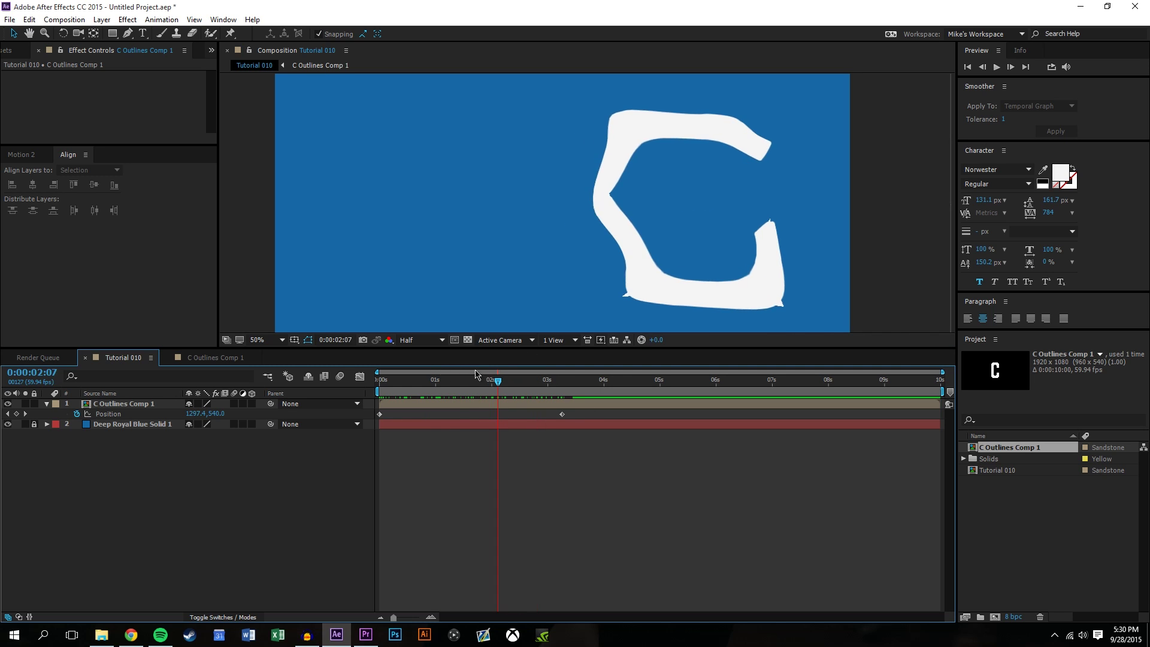
key("space")
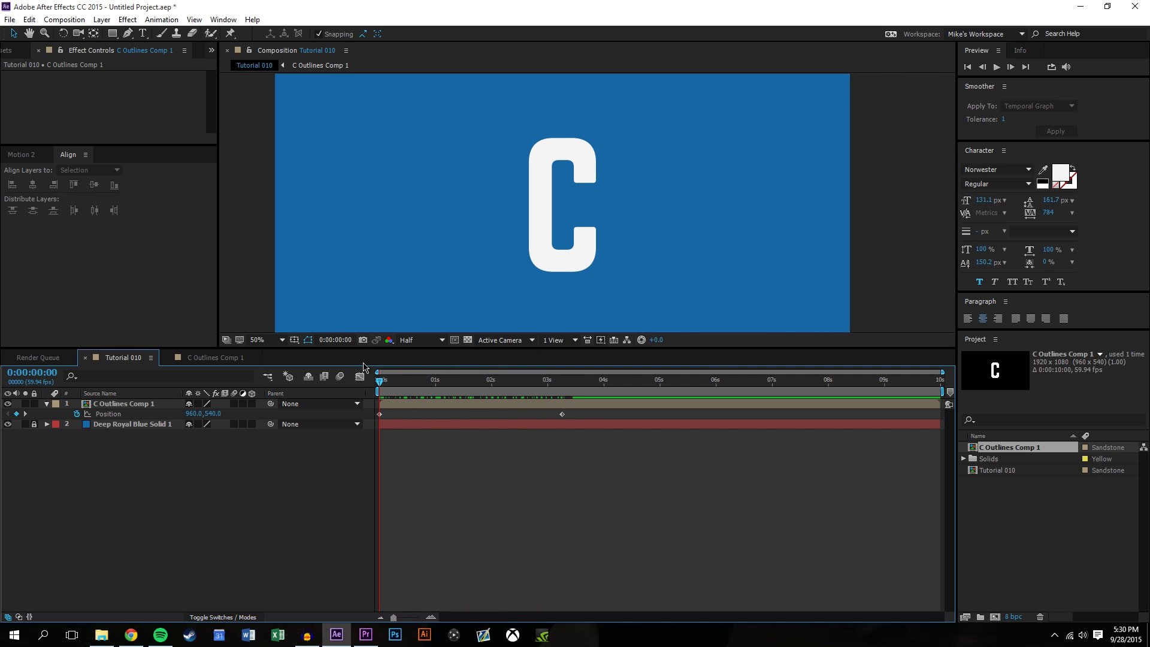
key("space")
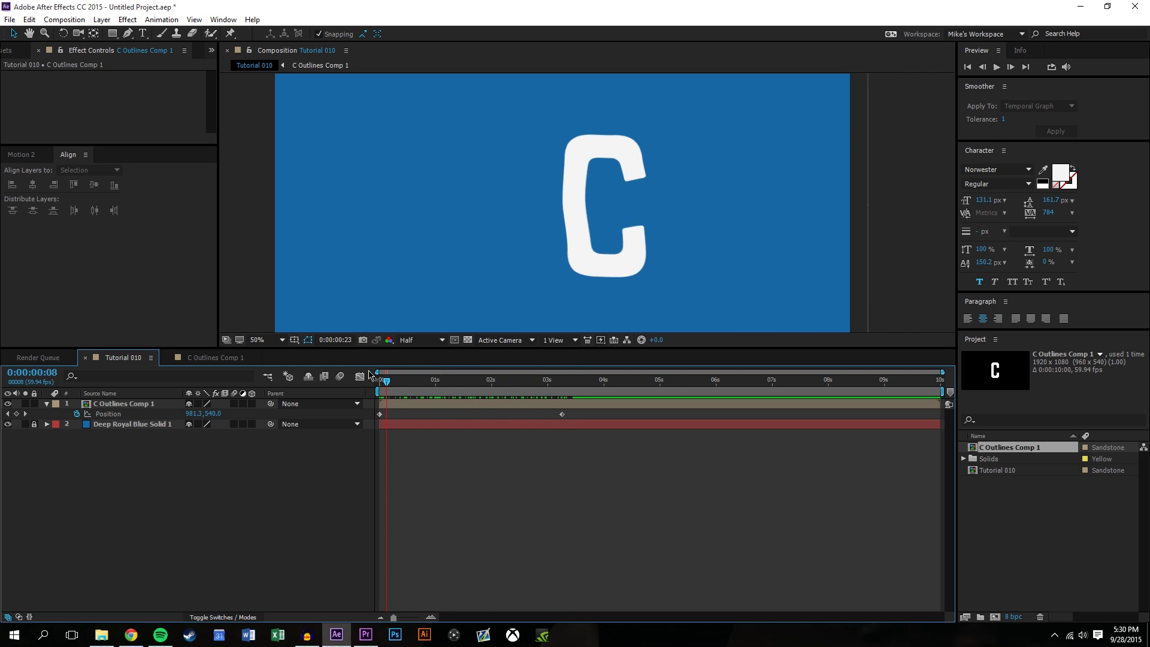
key("space")
- Delete the C Outlines Comp 1 layer from the Tutorial 010 composition
left_click(153, 405)
key("Delete")
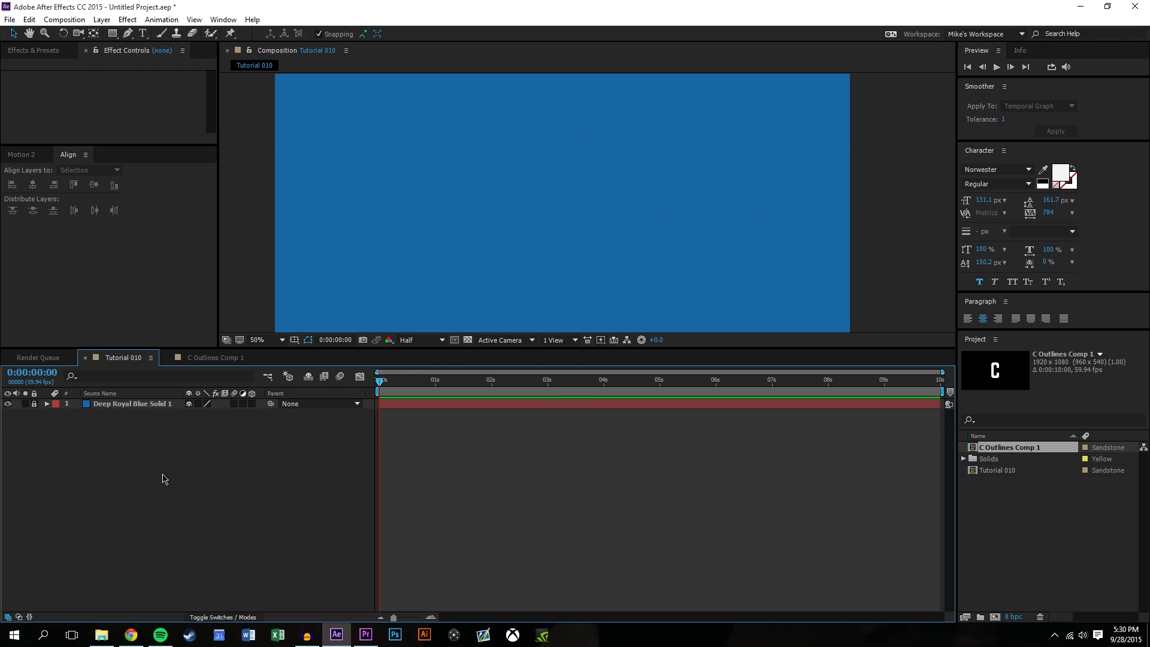